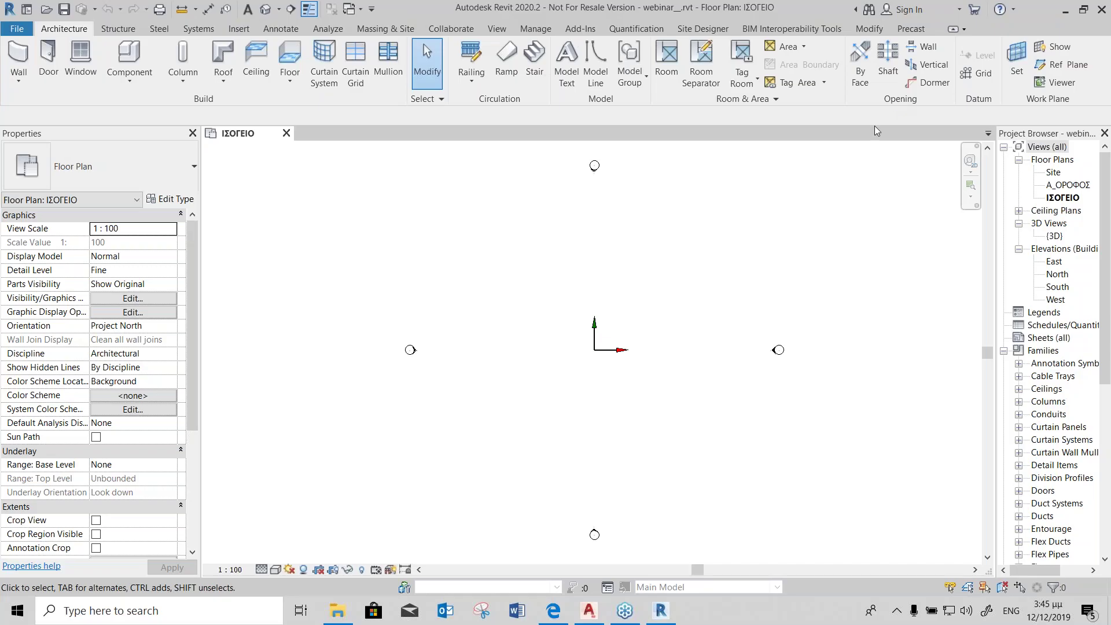
Step: Check the original floor plan in AutoCAD, then start a CAD import into ΙΣΟΓΕΙΟ
{"action": "left_click", "coordinate": [894, 50]}
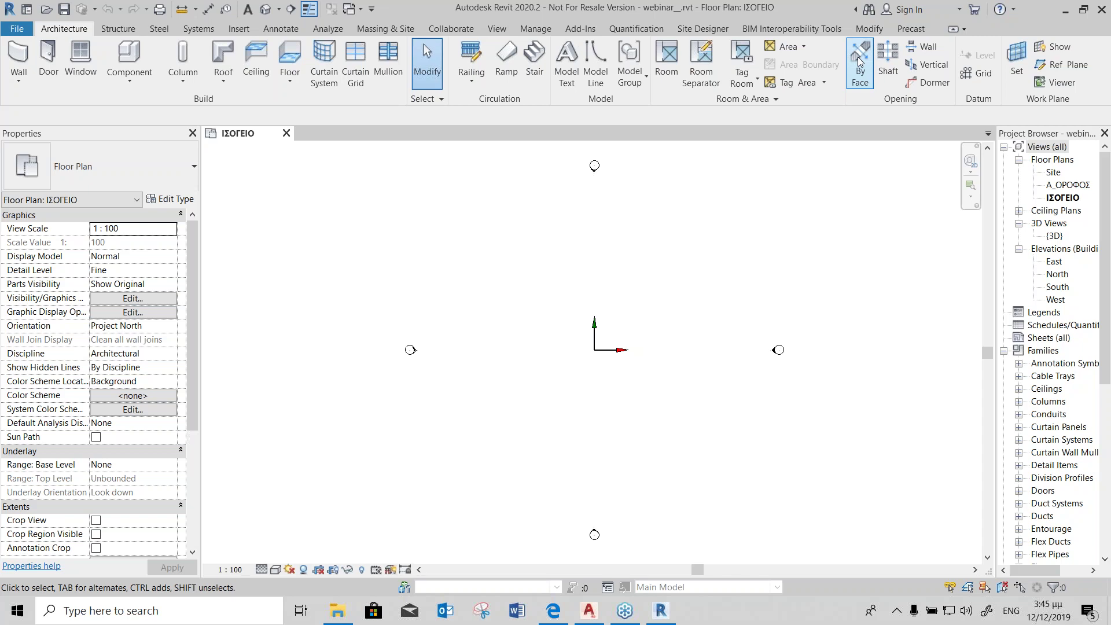
{"action": "left_click", "coordinate": [590, 611]}
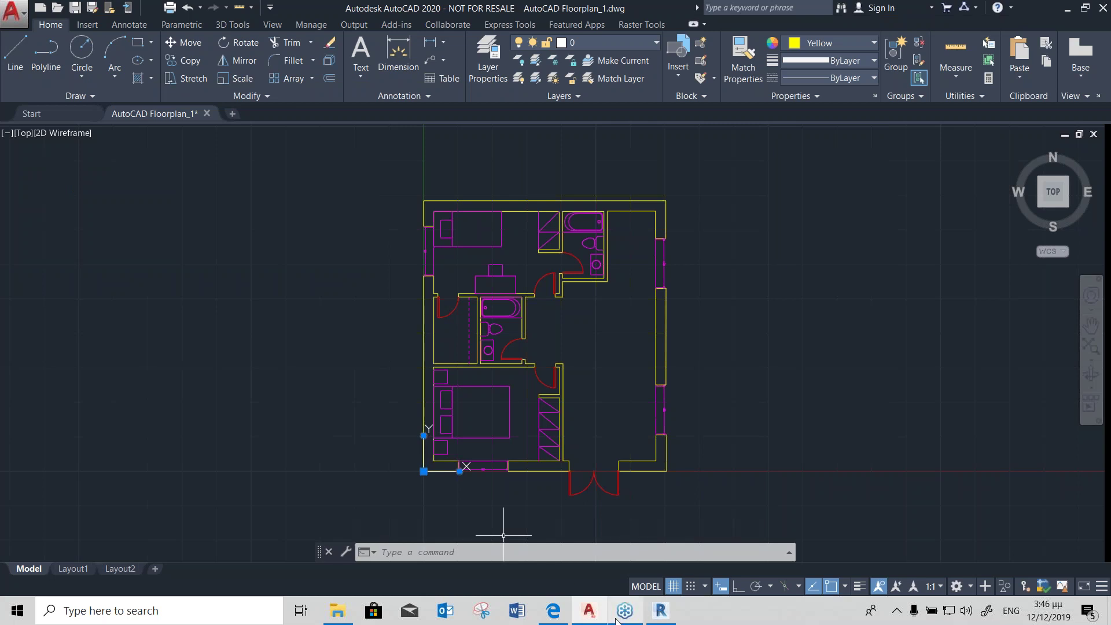
{"action": "left_click", "coordinate": [660, 611]}
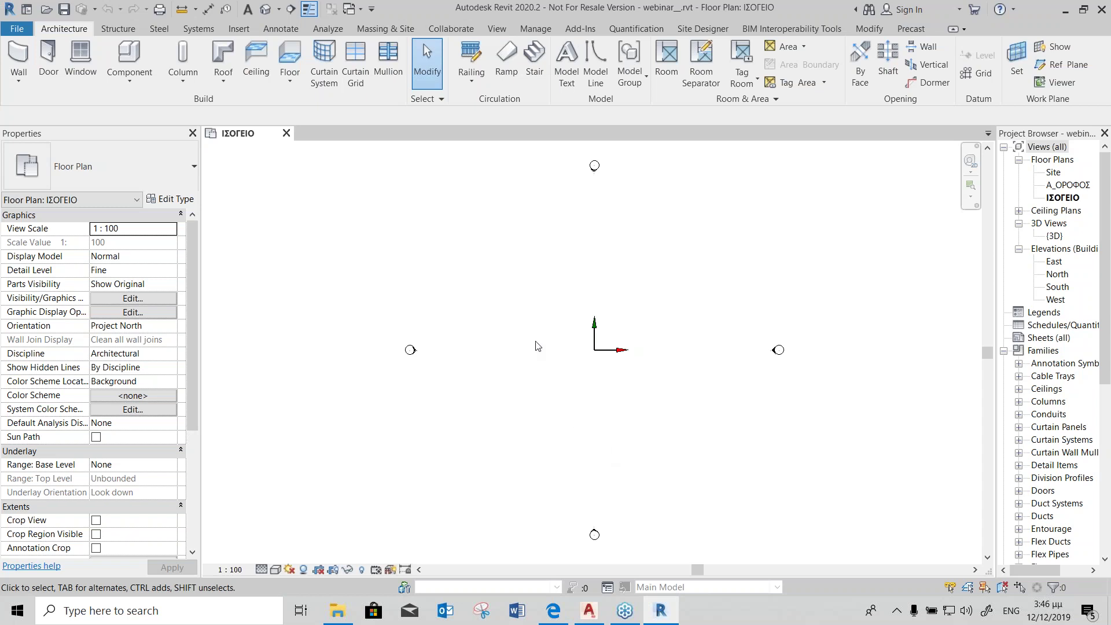
{"action": "left_click", "coordinate": [243, 33]}
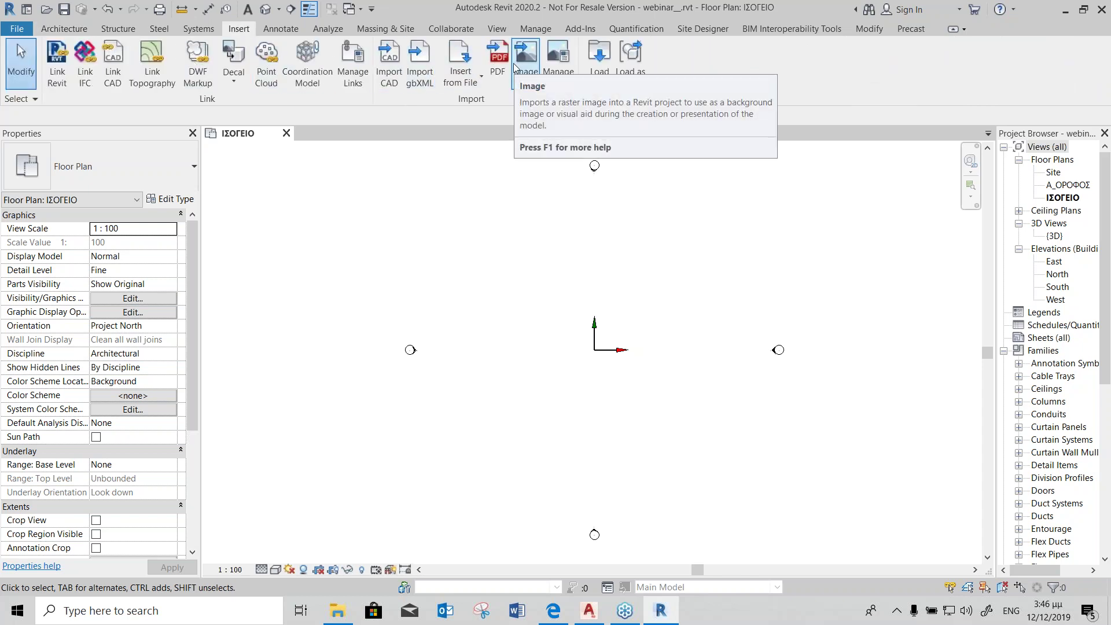
{"action": "left_click", "coordinate": [394, 78]}
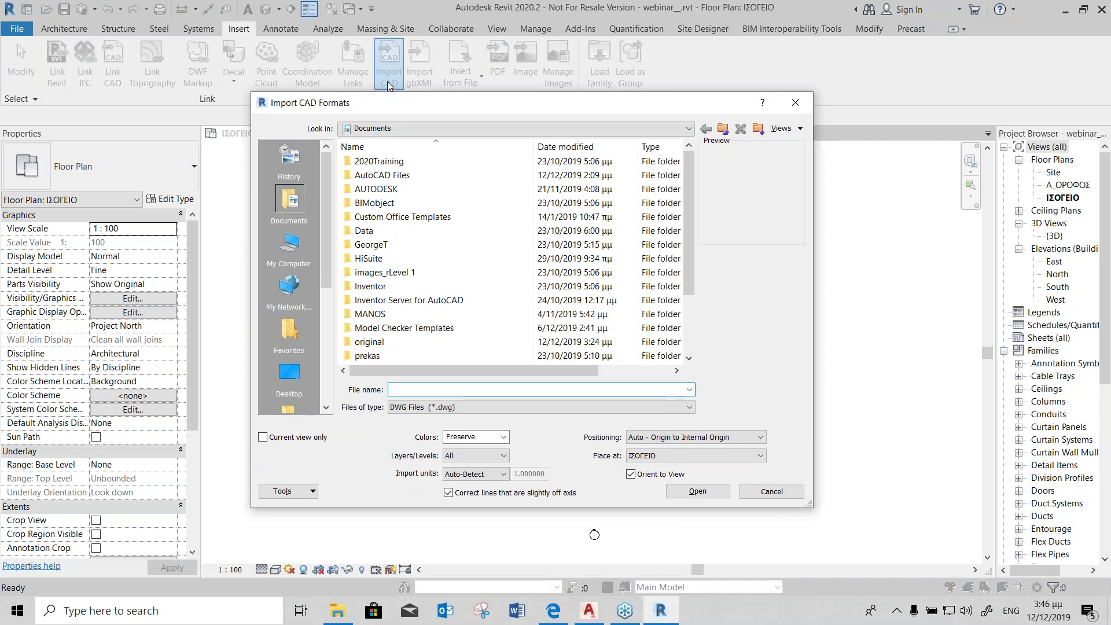
Step: Pick AutoCAD Floorplan_1.dwg inside the AutoCAD Files folder as the import file
{"action": "double_click", "coordinate": [382, 175]}
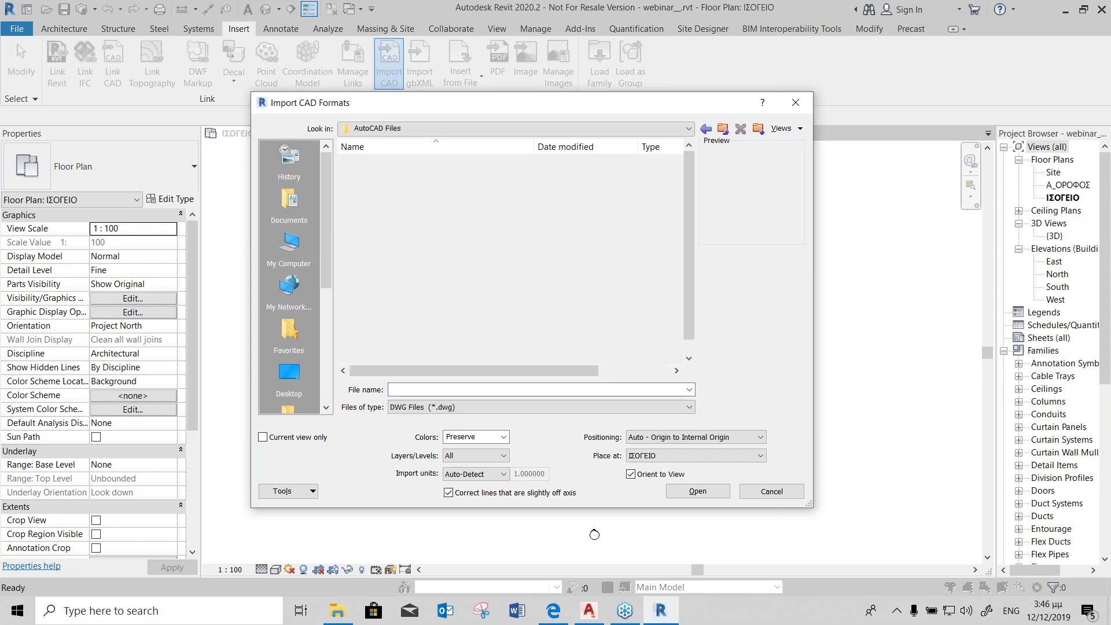
{"action": "left_click", "coordinate": [375, 190]}
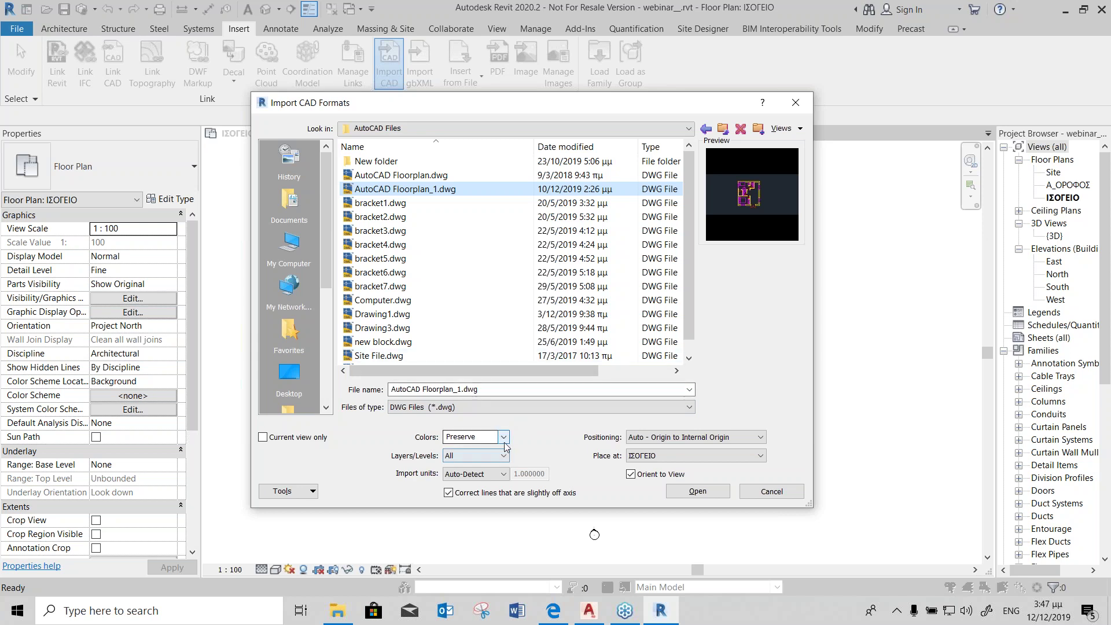
Step: Set the import's Colors option to Black and White
{"action": "left_click", "coordinate": [503, 438]}
{"action": "left_click", "coordinate": [460, 458]}
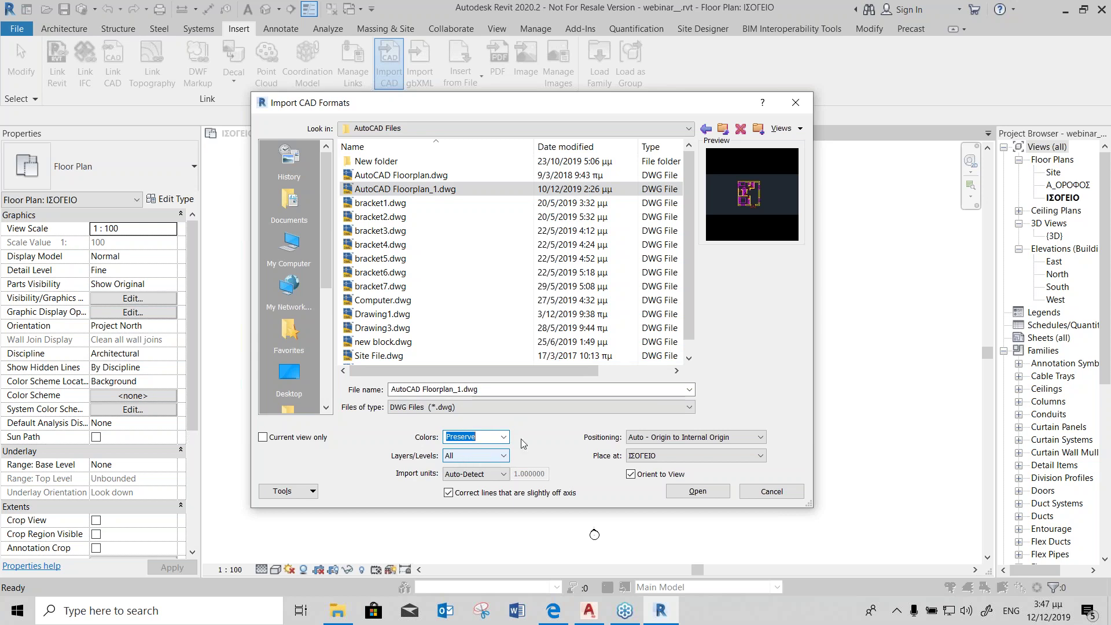
{"action": "left_click", "coordinate": [501, 438]}
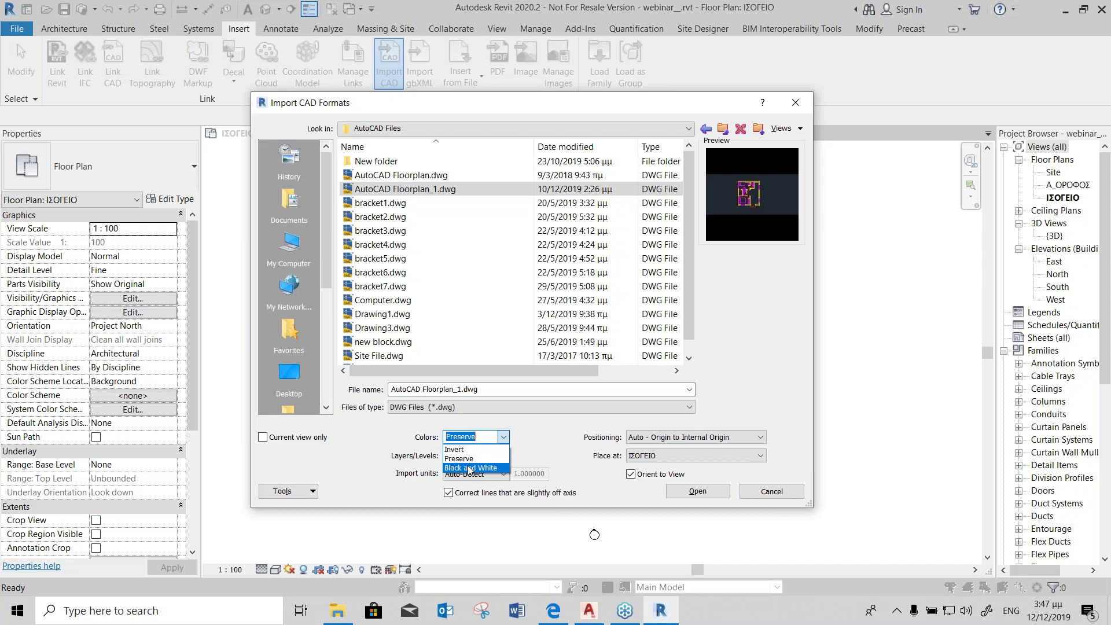
{"action": "left_click", "coordinate": [468, 467]}
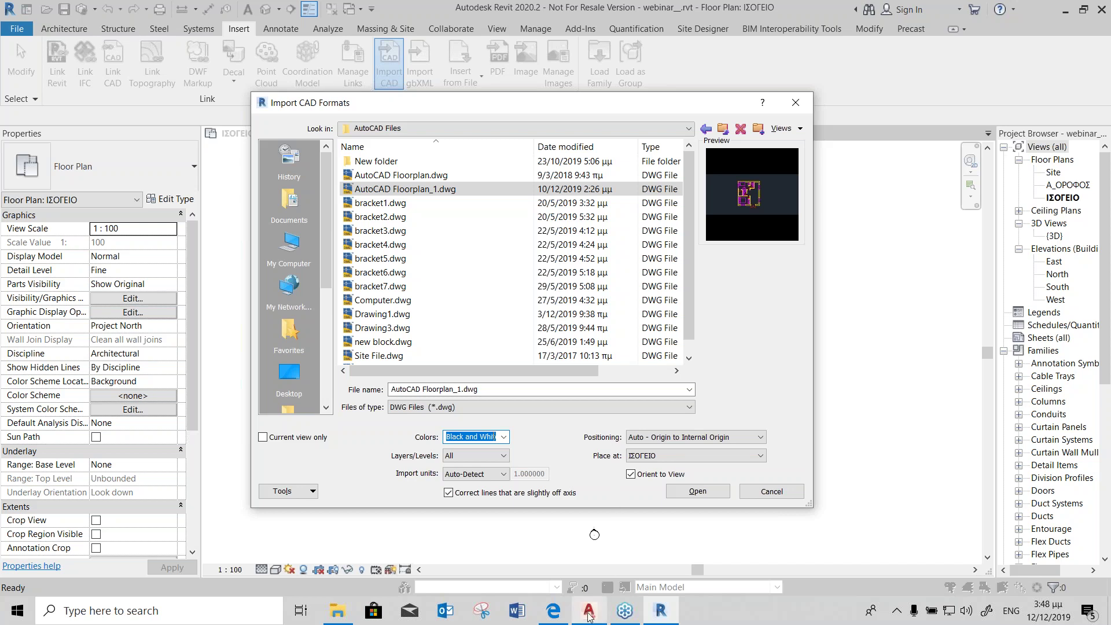
{"action": "left_click", "coordinate": [588, 615]}
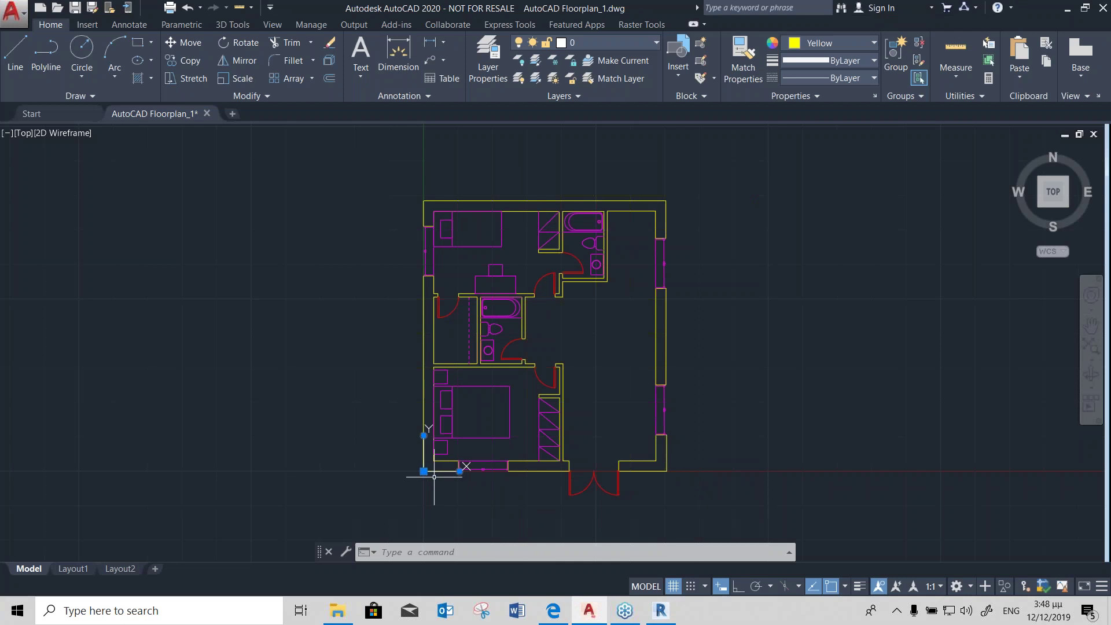
{"action": "left_click", "coordinate": [660, 611]}
{"action": "left_click_drag", "start_coordinate": [566, 104], "coordinate": [624, 398]}
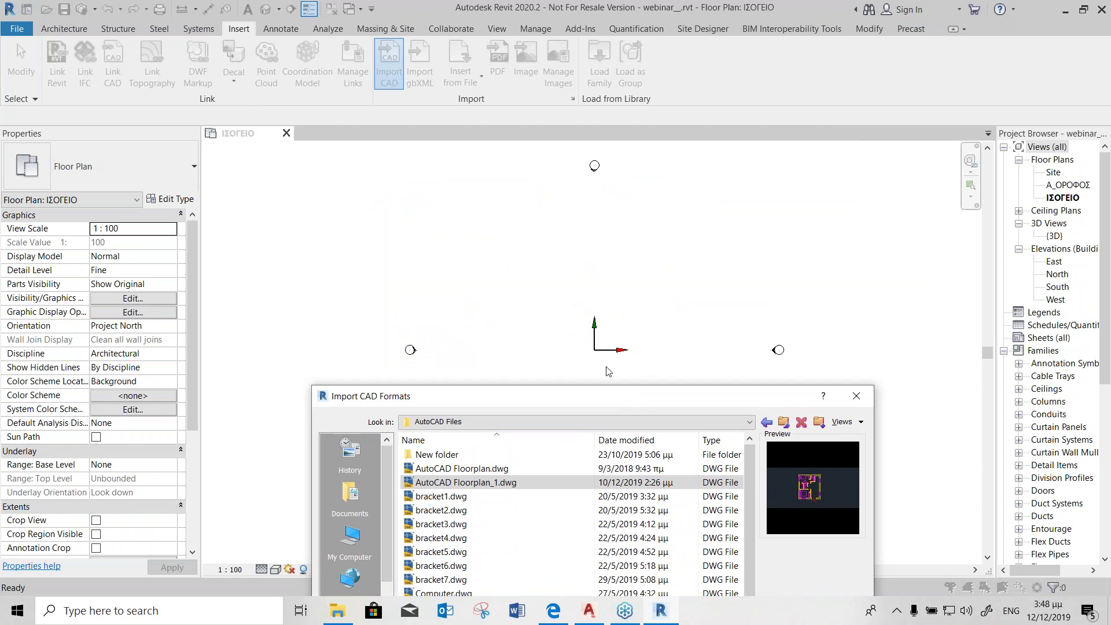
Step: Import Floorplan_1.dwg into ΙΣΟΓΕΙΟ, deselect it, and zoom in on the plan
{"action": "mouse_move", "coordinate": [612, 398]}
{"action": "left_mouse_down"}
{"action": "mouse_move", "coordinate": [600, 238]}
{"action": "mouse_move", "coordinate": [578, 149]}
{"action": "left_mouse_up"}
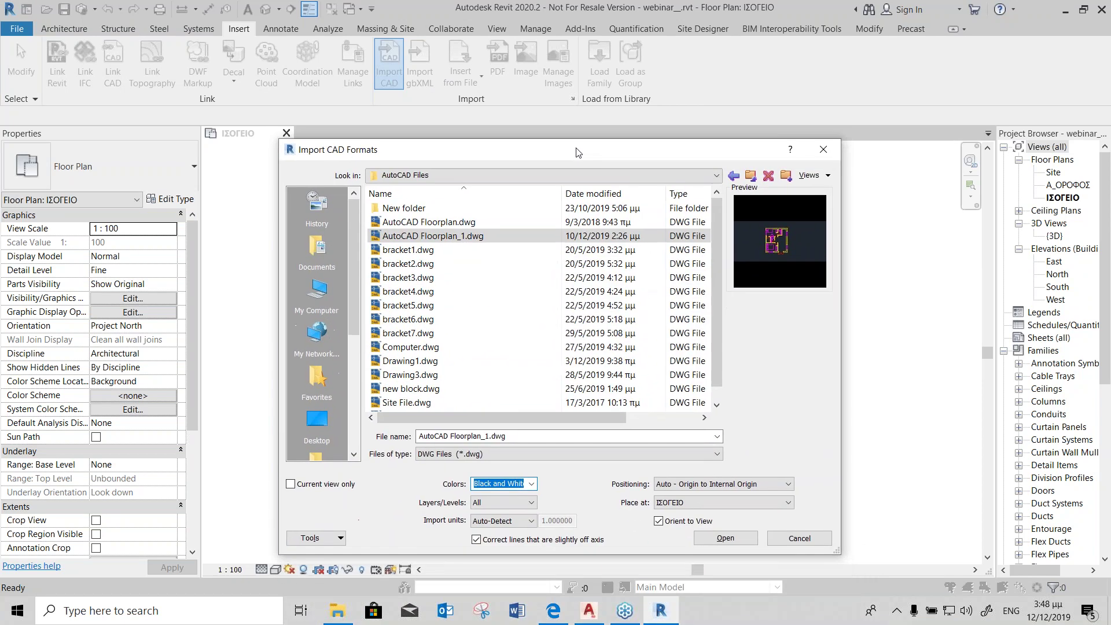
{"action": "left_click", "coordinate": [718, 535]}
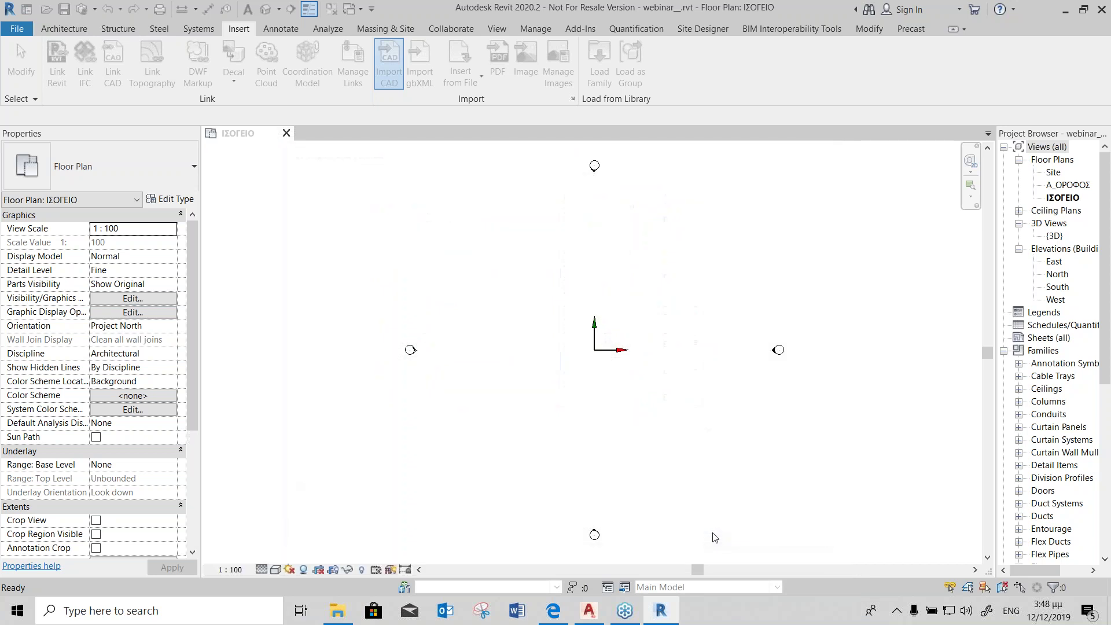
{"action": "scroll", "coordinate": [644, 322], "scroll_direction": "up", "scroll_amount": 4}
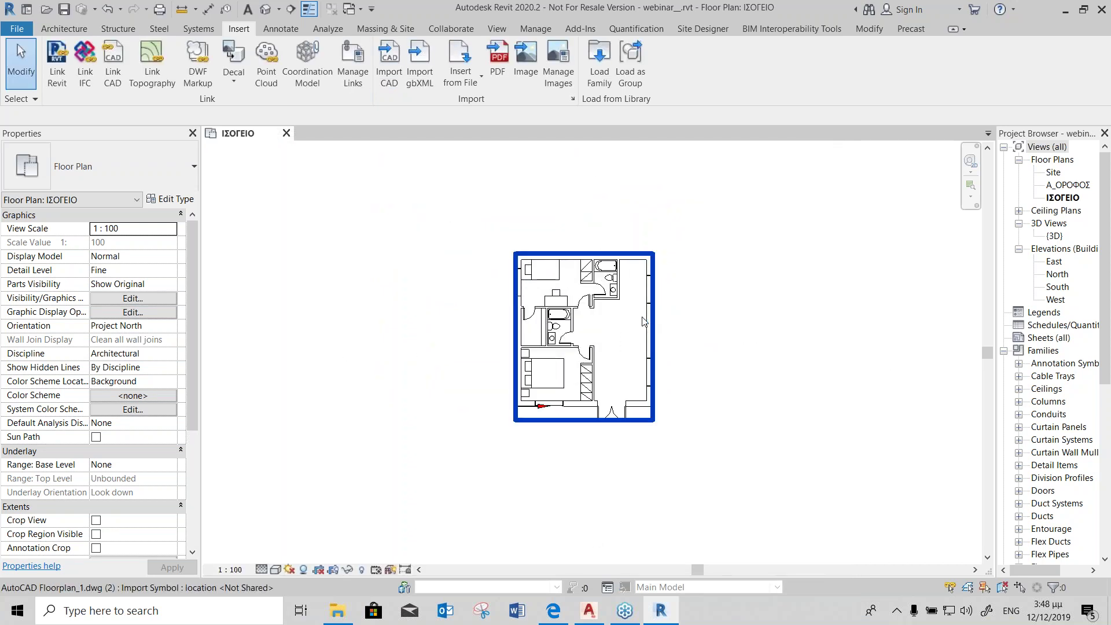
{"action": "key", "text": "Escape"}
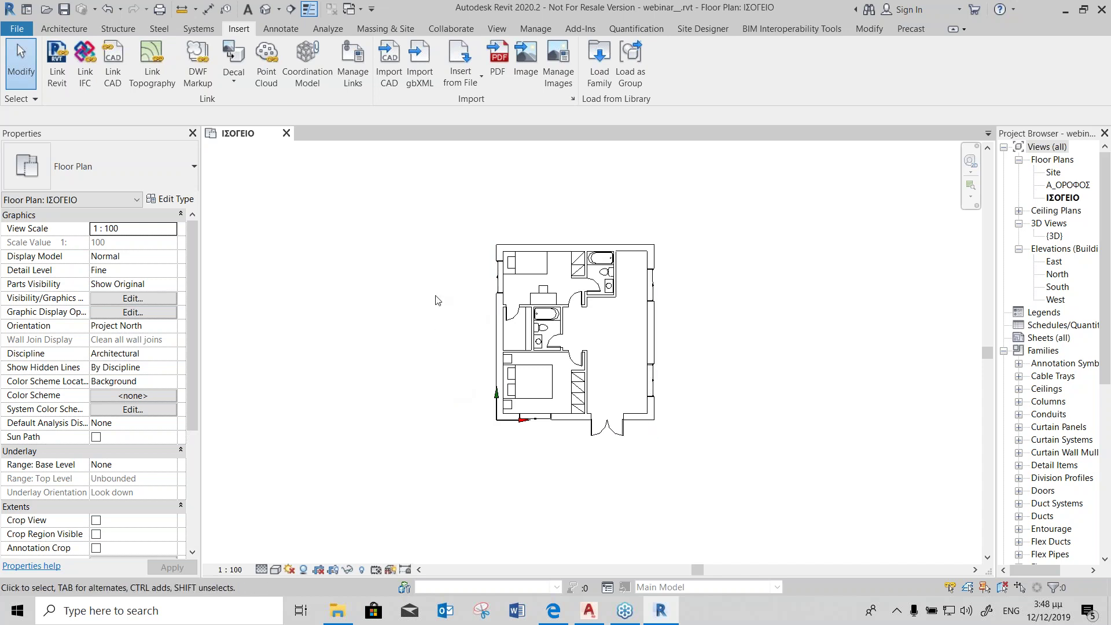
{"action": "scroll", "coordinate": [438, 300], "scroll_direction": "up", "scroll_amount": 2}
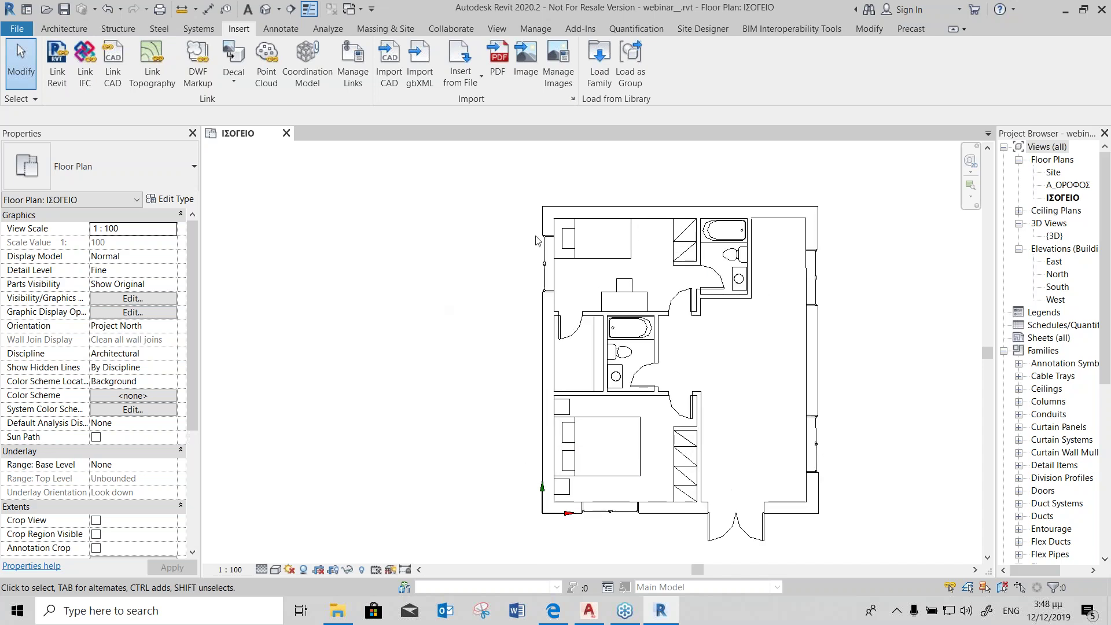
{"action": "left_click", "coordinate": [181, 12]}
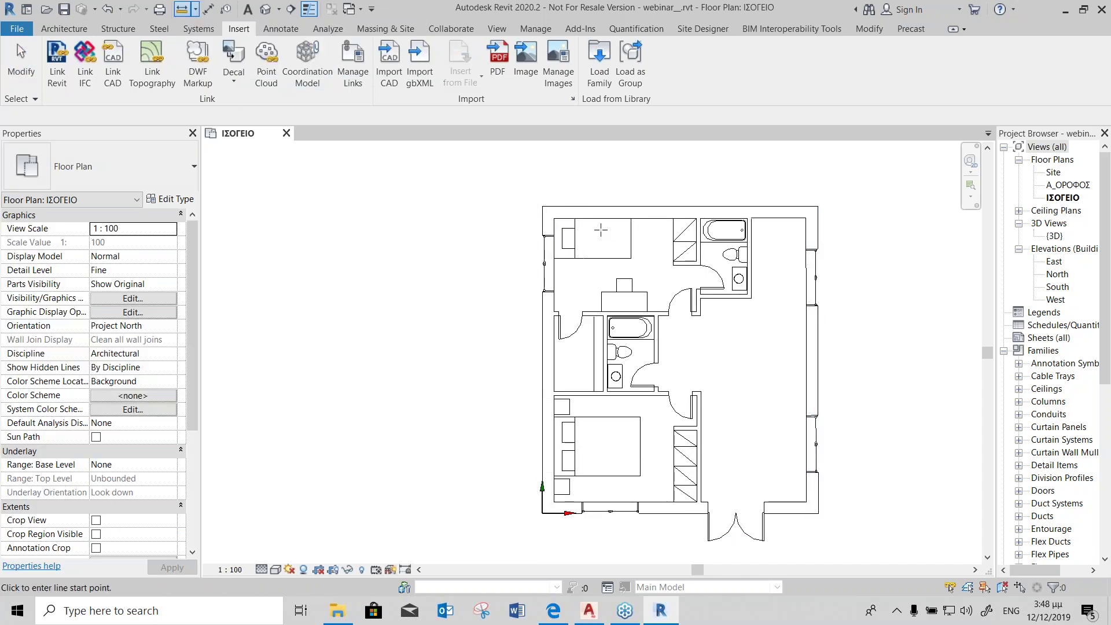
{"action": "left_click", "coordinate": [554, 218]}
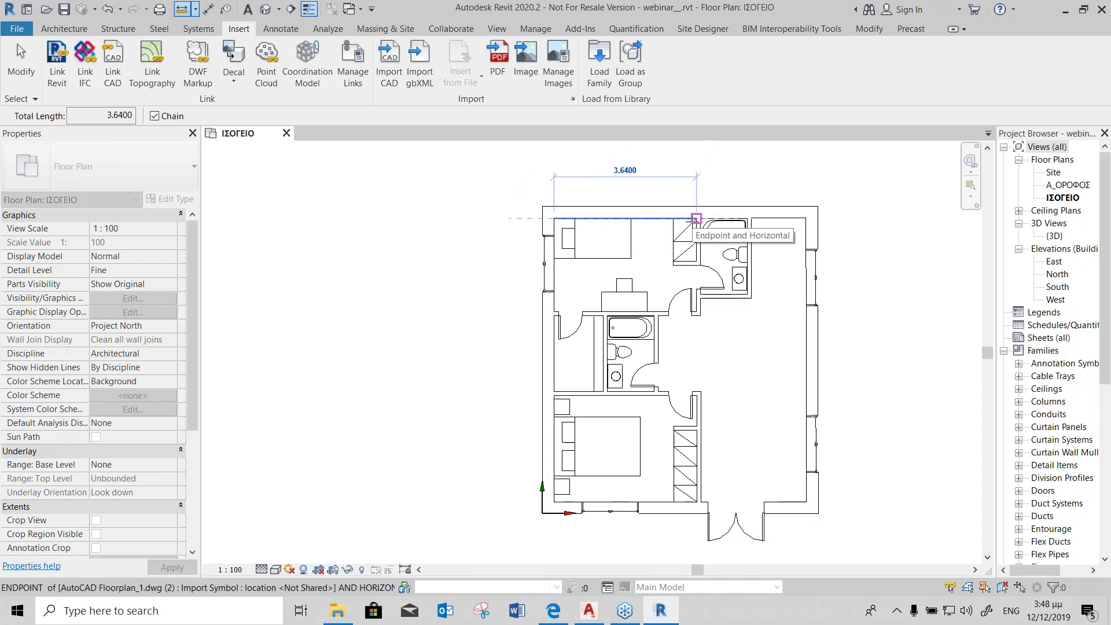
{"action": "scroll", "coordinate": [455, 271], "scroll_direction": "down", "scroll_amount": 2}
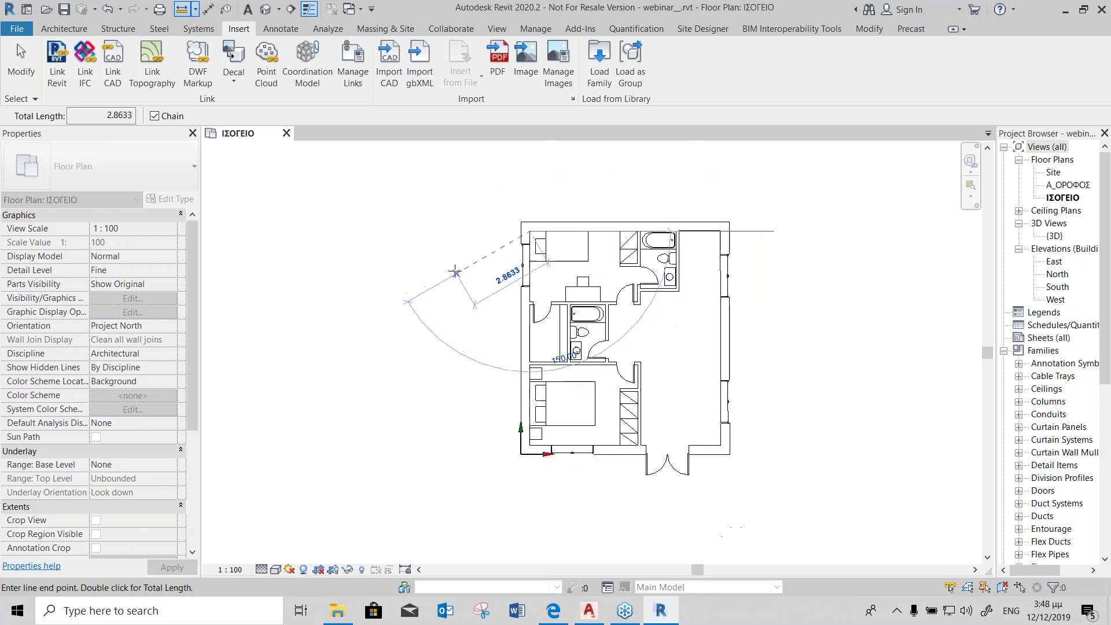
{"action": "middle_click_drag", "start_coordinate": [455, 271], "coordinate": [414, 255]}
{"action": "key", "text": "Escape"}
{"action": "key", "text": "Escape"}
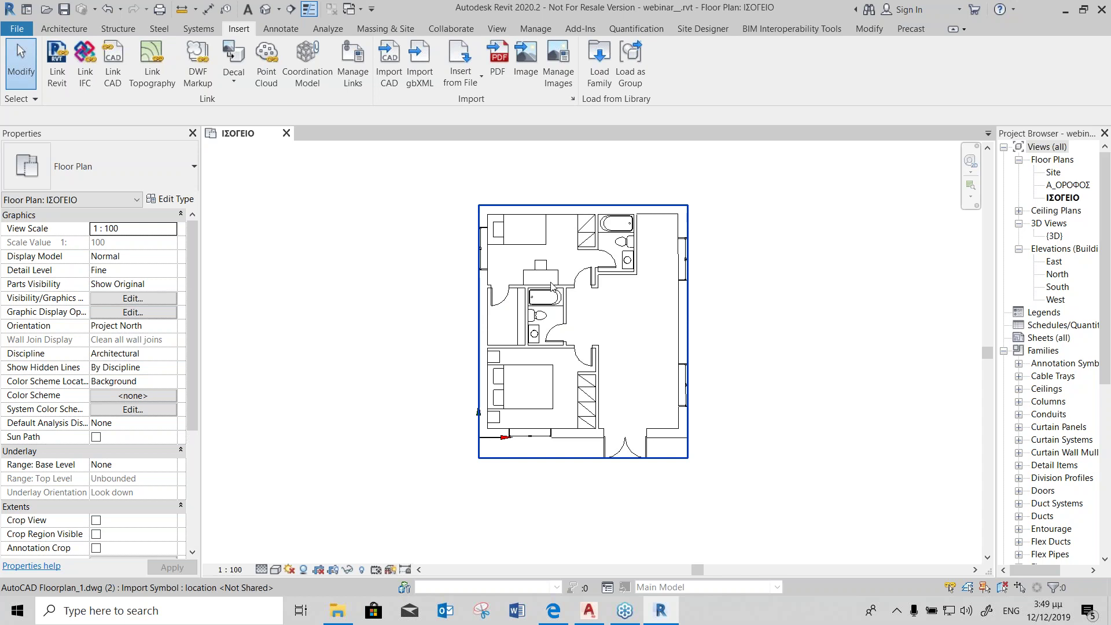
Step: Unpin the imported plan, nudge it up and right, and list its layers for deletion
{"action": "left_click", "coordinate": [580, 212]}
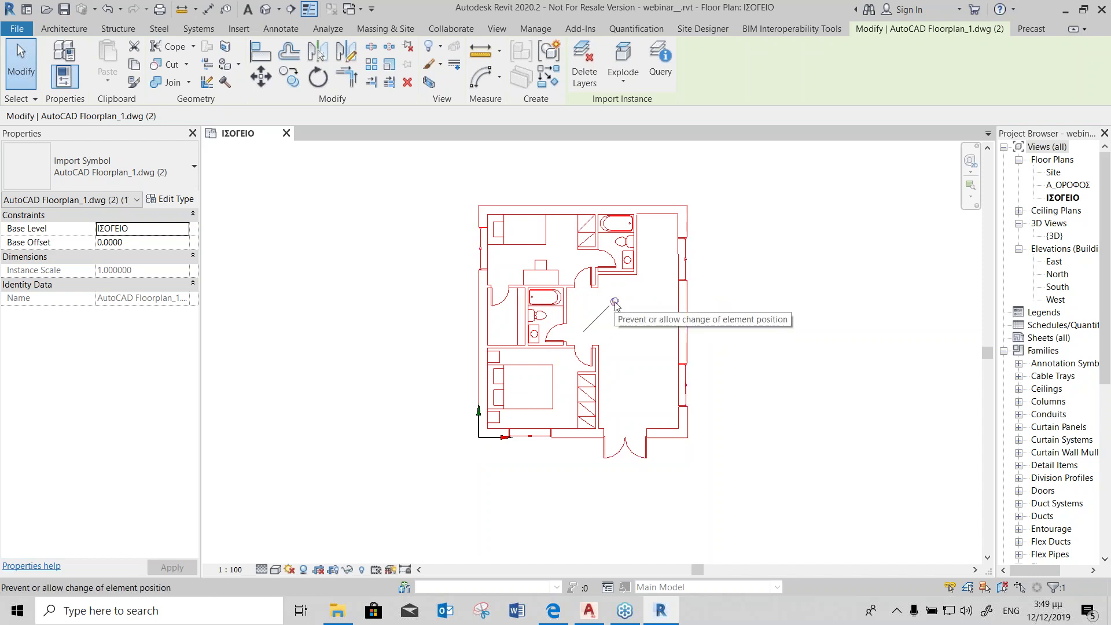
{"action": "left_click", "coordinate": [614, 302]}
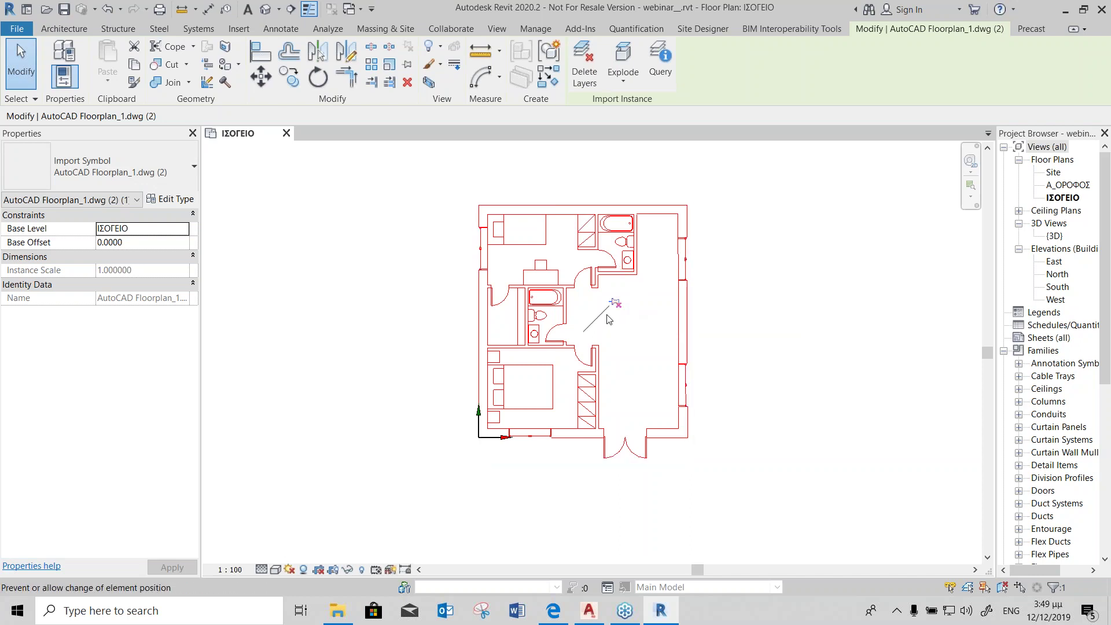
{"action": "left_click_drag", "start_coordinate": [571, 283], "coordinate": [612, 272]}
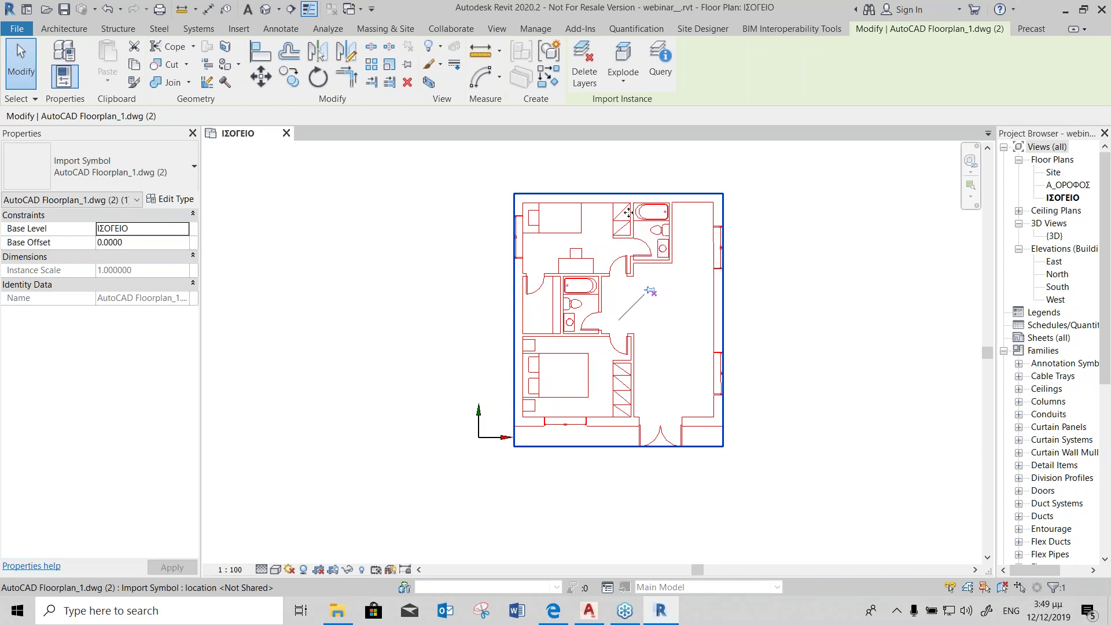
{"action": "left_click", "coordinate": [583, 81]}
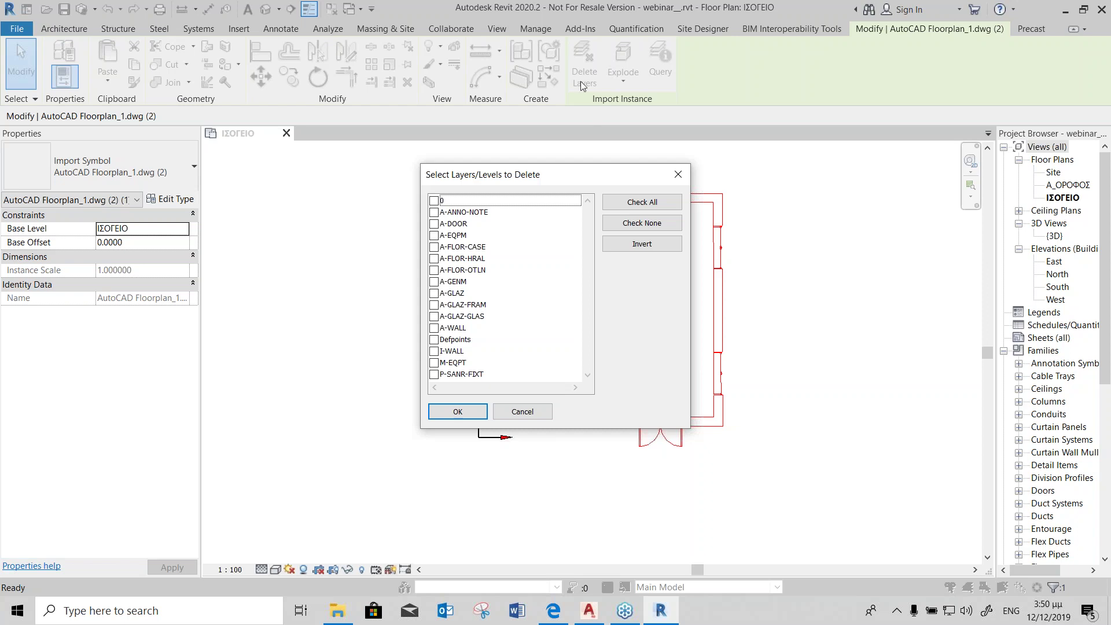
Step: Delete the import's A-WALL layer, then undo to restore the full plan
{"action": "left_click", "coordinate": [435, 328]}
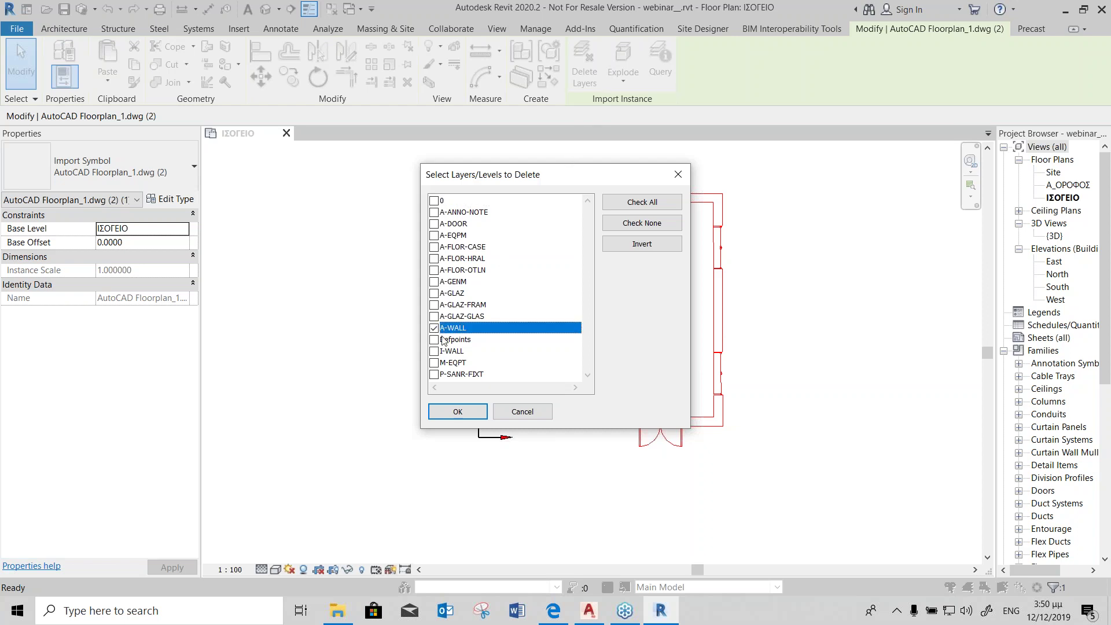
{"action": "left_click", "coordinate": [442, 410]}
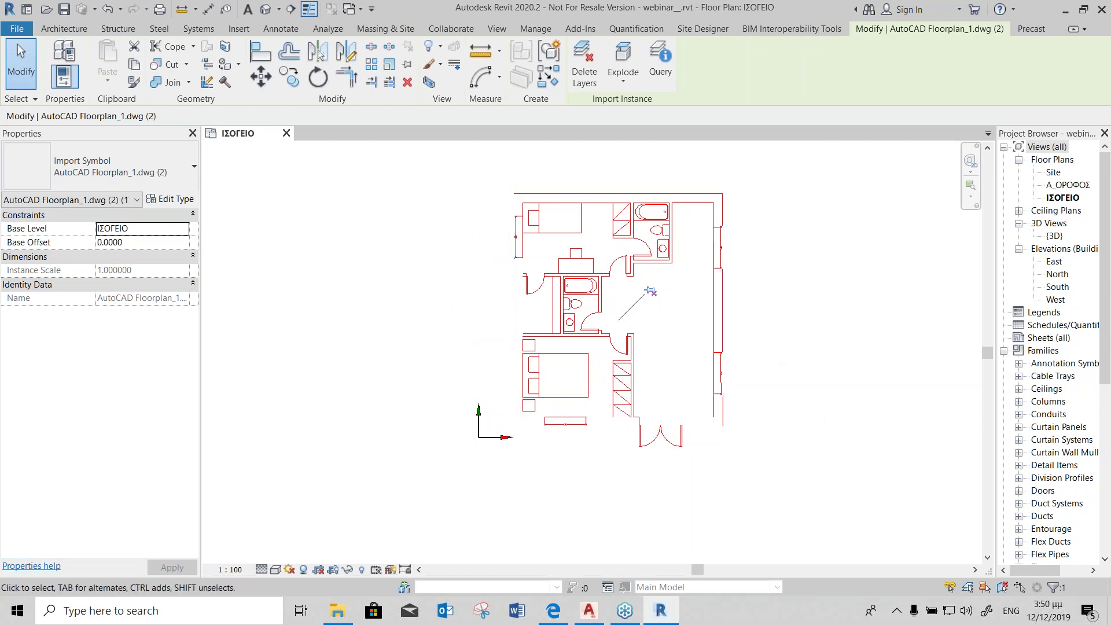
{"action": "left_click", "coordinate": [596, 85]}
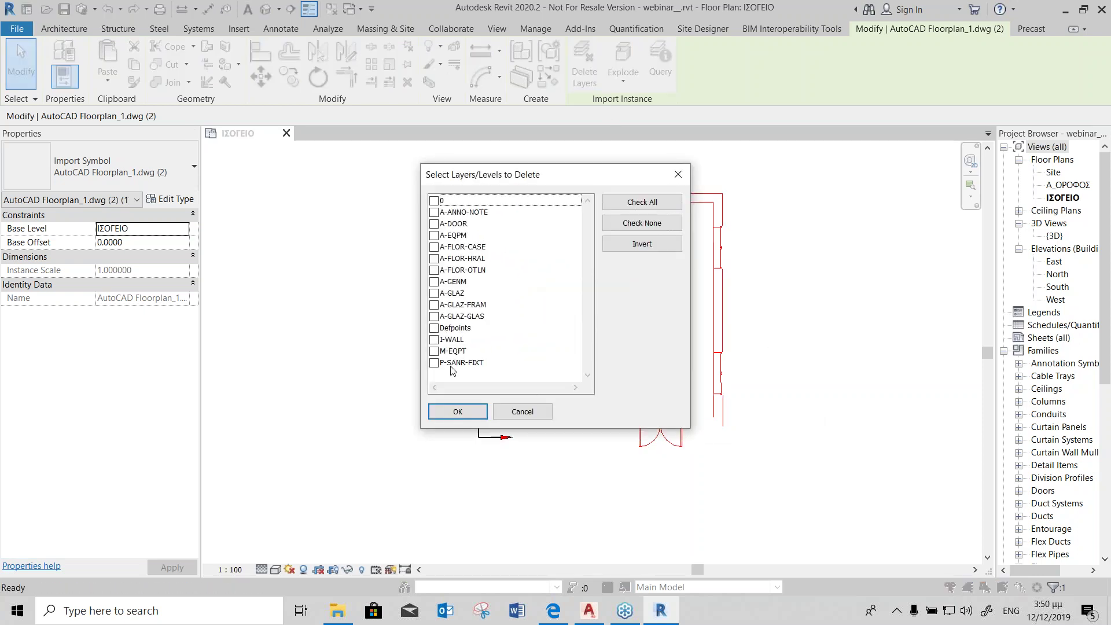
{"action": "left_click", "coordinate": [459, 412]}
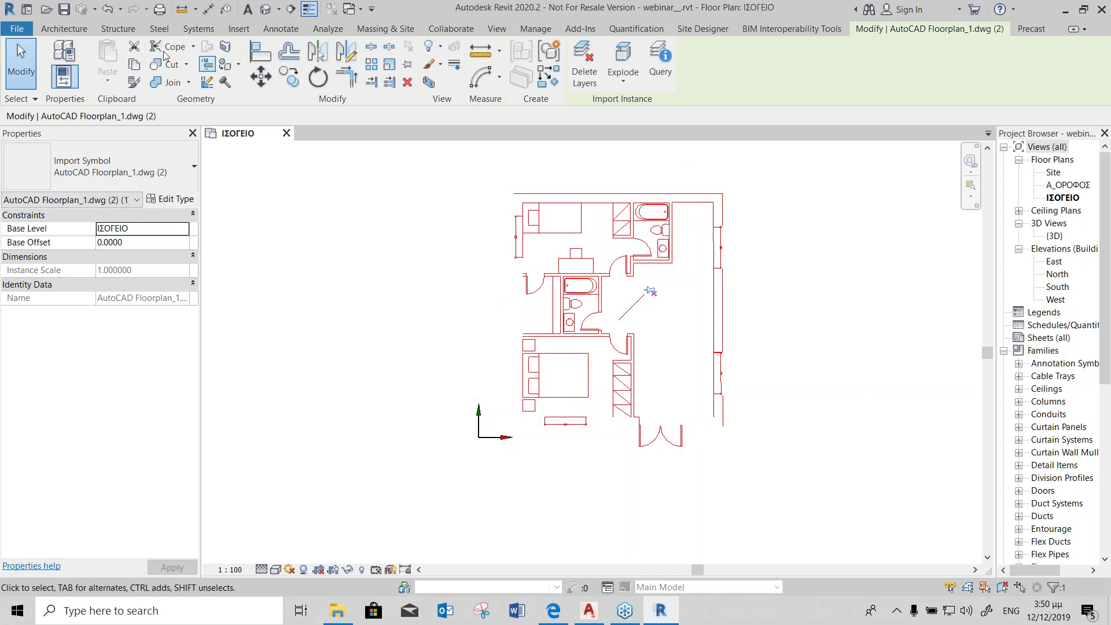
{"action": "left_click", "coordinate": [109, 11]}
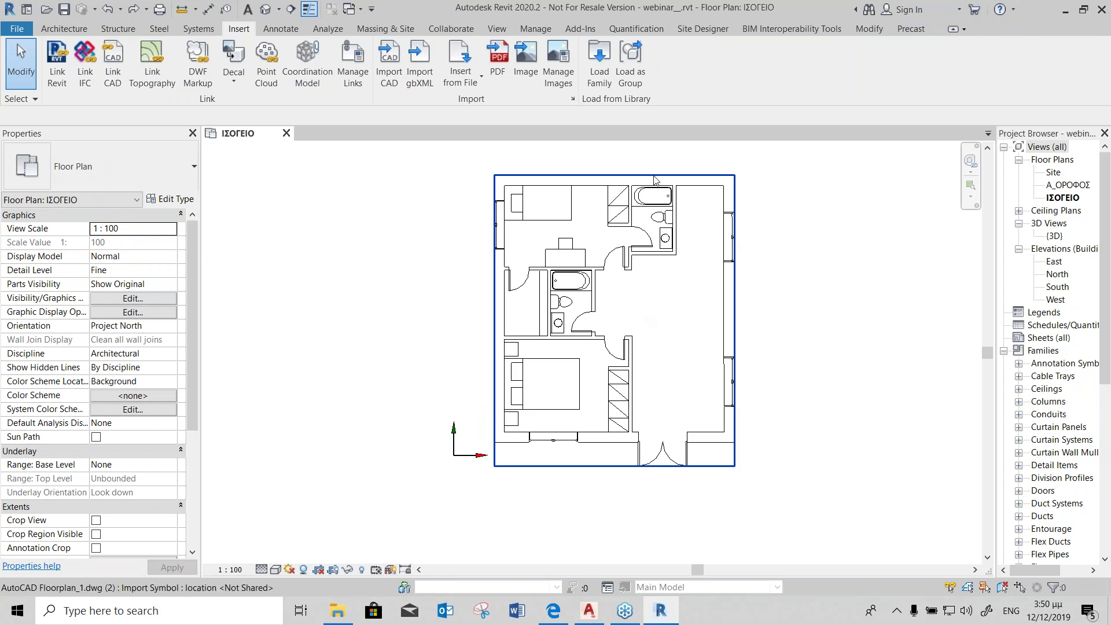
Step: Review the import's Explode options without exploding, then show the Architecture Wall choices
{"action": "left_click", "coordinate": [654, 177]}
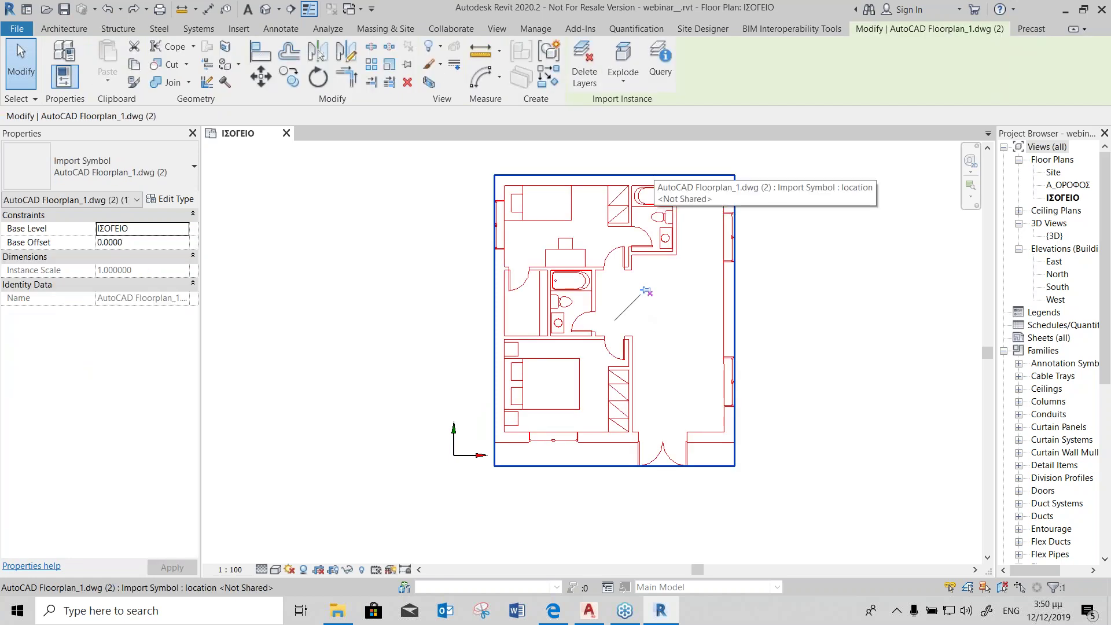
{"action": "left_click", "coordinate": [624, 82]}
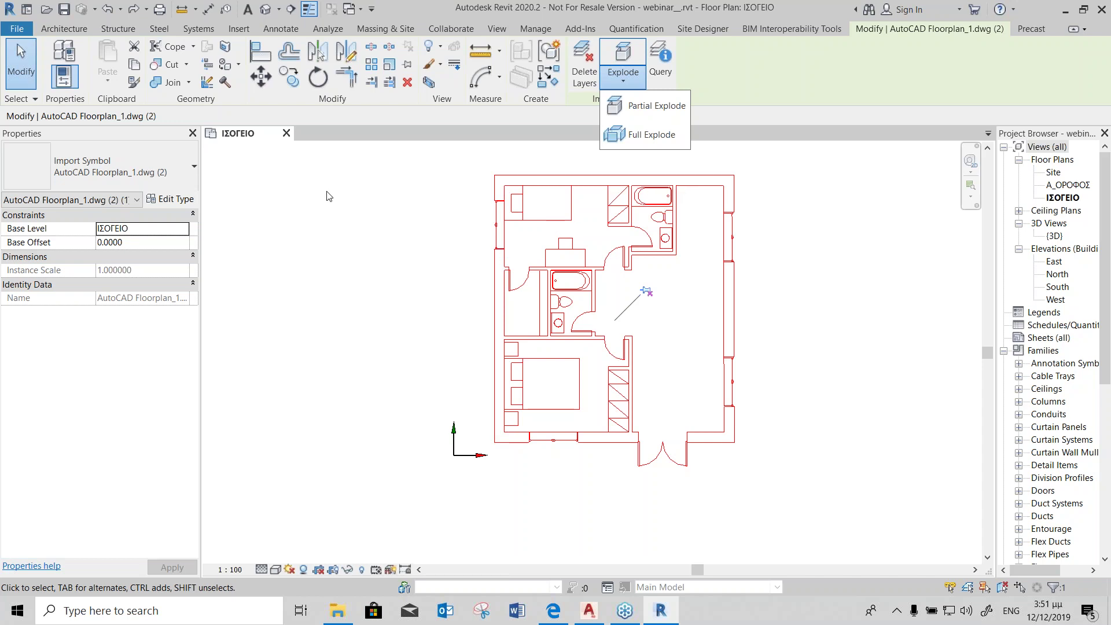
{"action": "left_click", "coordinate": [62, 29]}
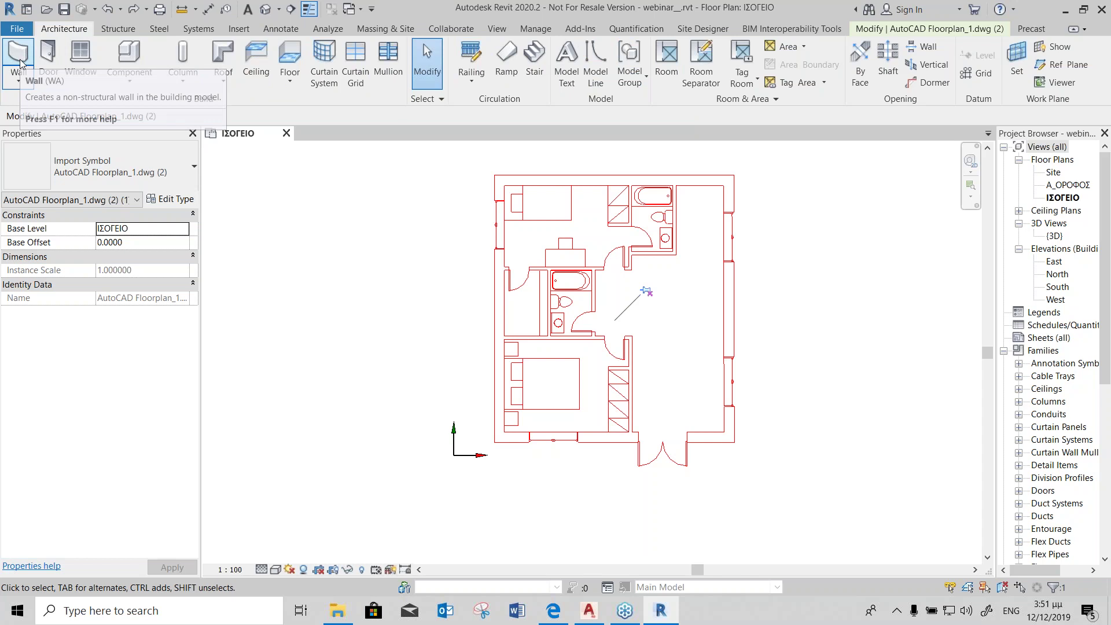
{"action": "left_click", "coordinate": [19, 81]}
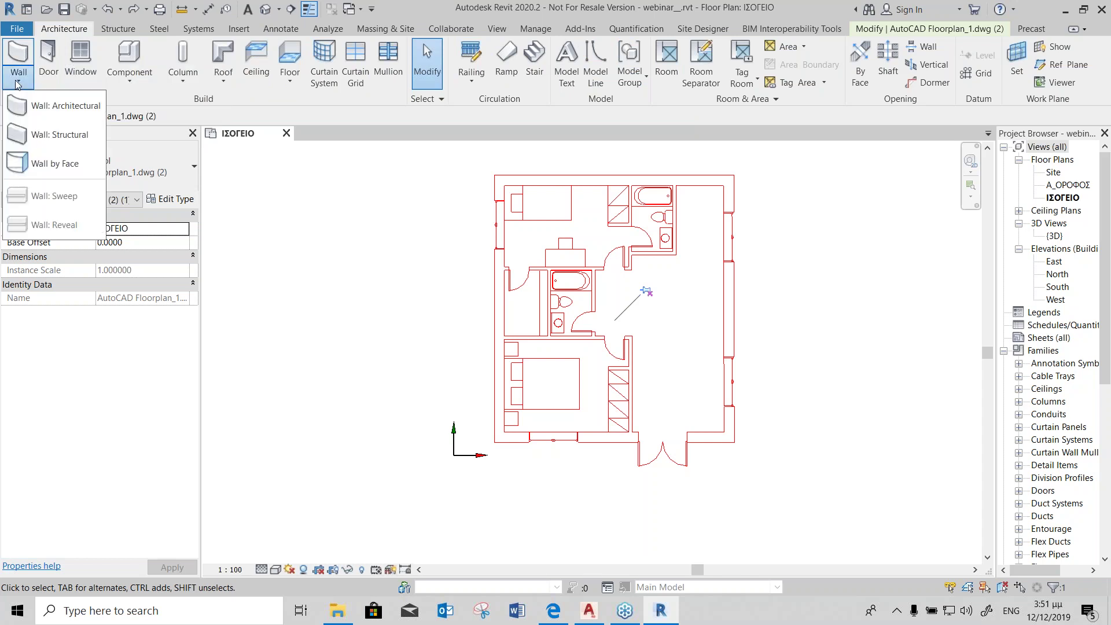
Step: Begin placing Wall: Architectural with the default Generic - 0.10 type
{"action": "left_click", "coordinate": [55, 106]}
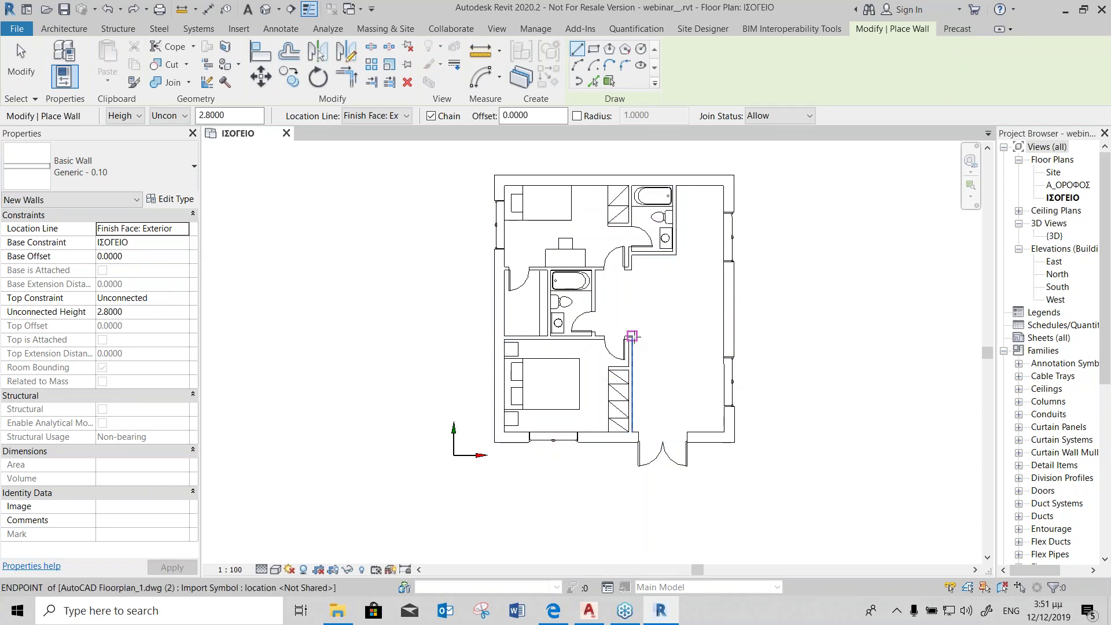
Step: Switch the wall type to Generic - 0.3 and verify its single 0.30 m layer
{"action": "left_click", "coordinate": [195, 170]}
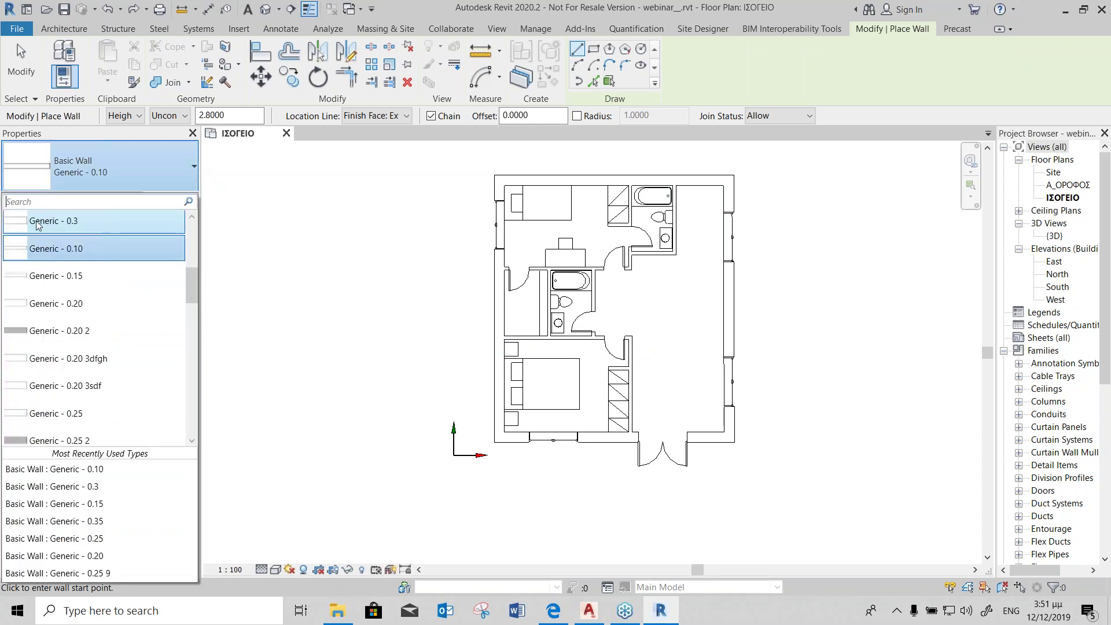
{"action": "left_click", "coordinate": [79, 220]}
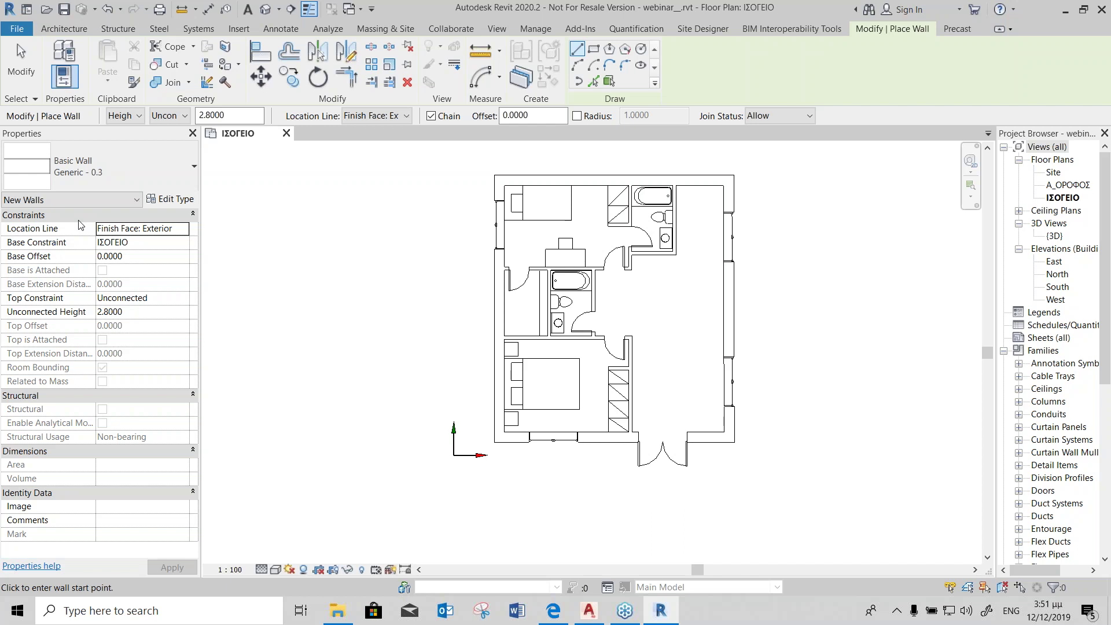
{"action": "left_click", "coordinate": [173, 199]}
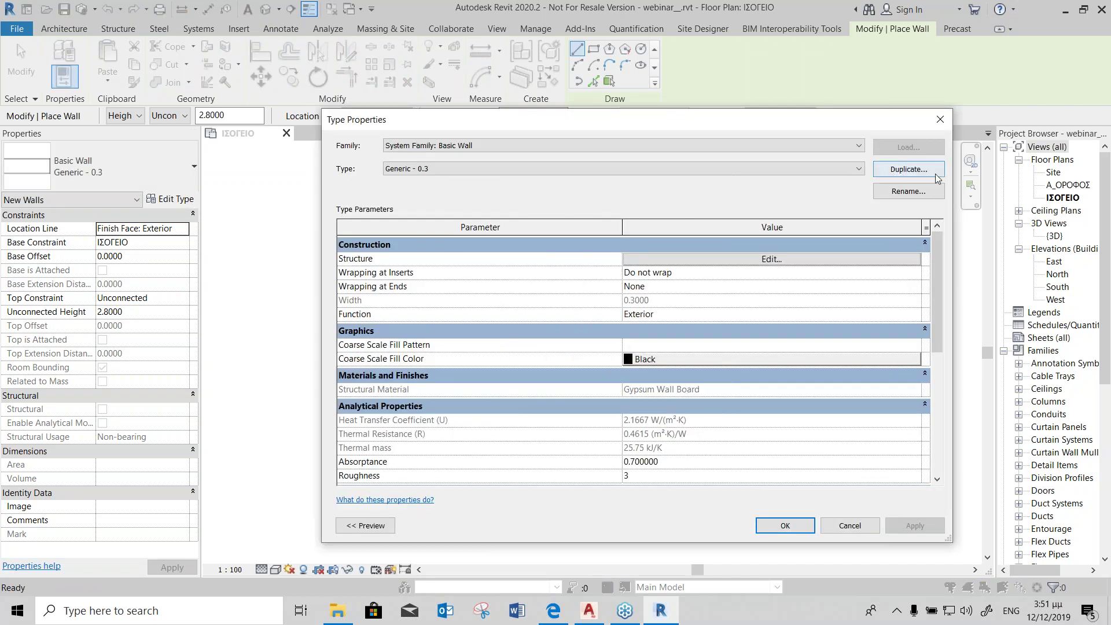
{"action": "left_click", "coordinate": [780, 268]}
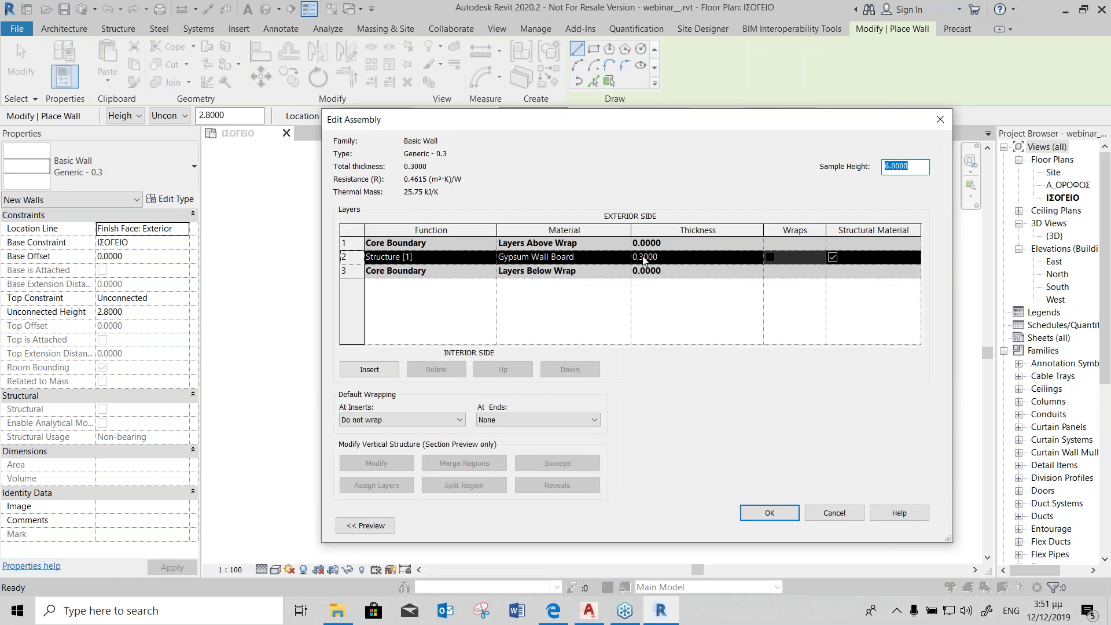
{"action": "left_click", "coordinate": [774, 517]}
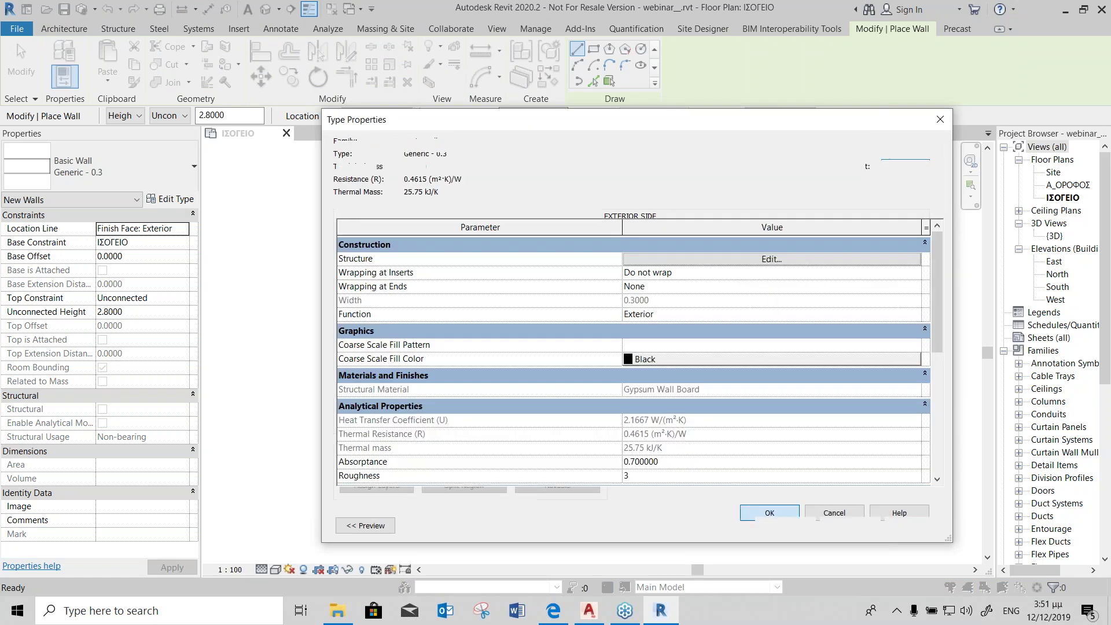
{"action": "left_click", "coordinate": [828, 519]}
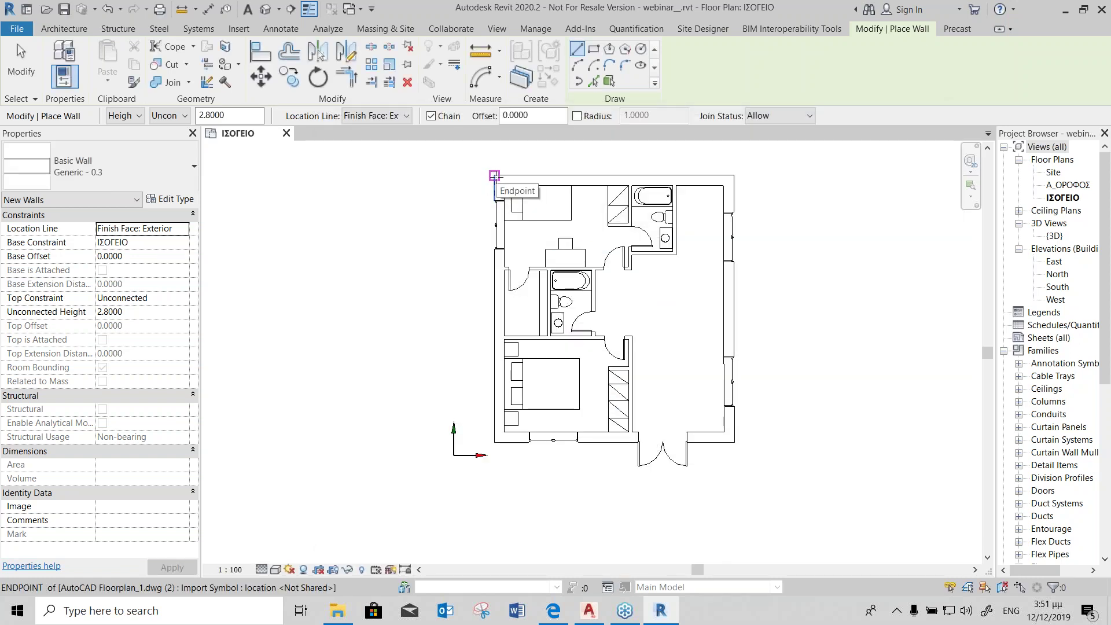
Step: Draw a closed loop of four Generic 0.3 walls around the plan outline, viewed in 3D
{"action": "left_click", "coordinate": [494, 176]}
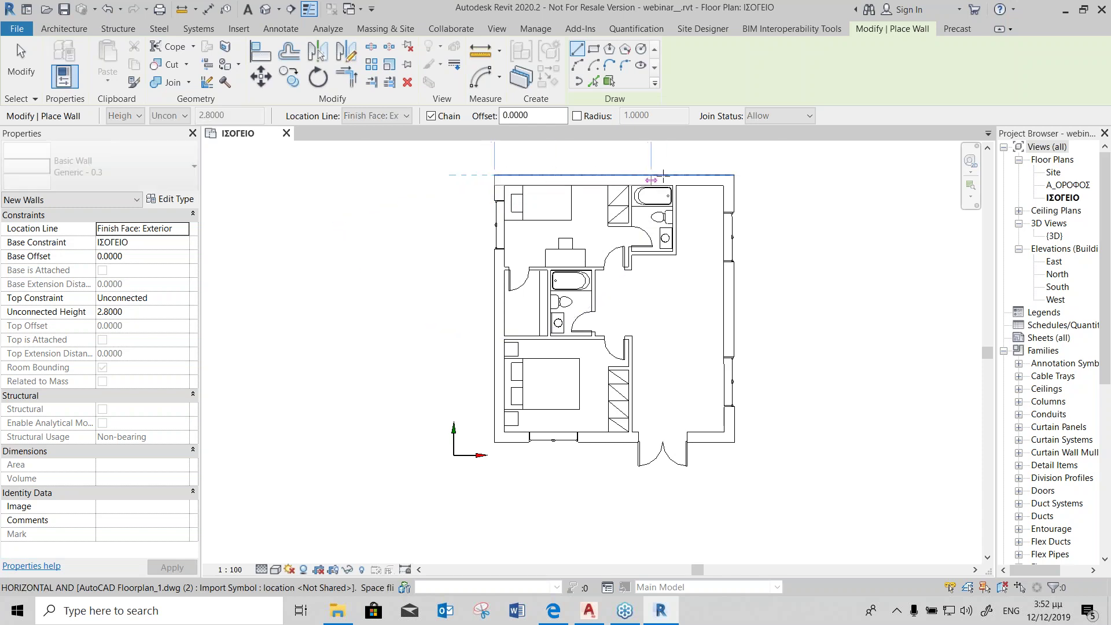
{"action": "left_click", "coordinate": [734, 174]}
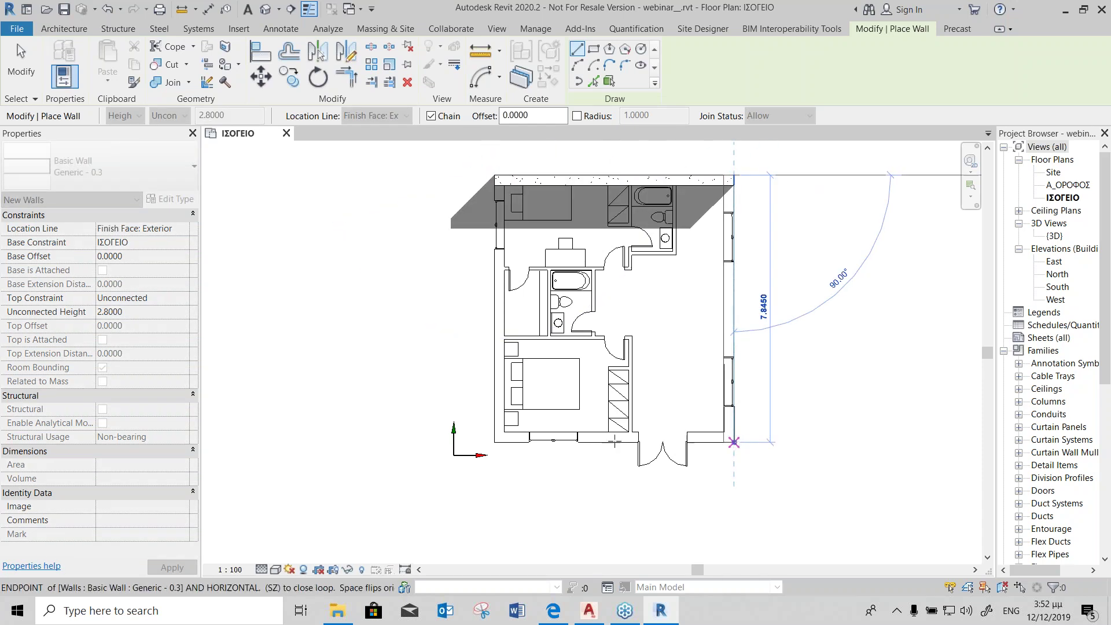
{"action": "left_click", "coordinate": [734, 443]}
{"action": "left_click", "coordinate": [494, 442]}
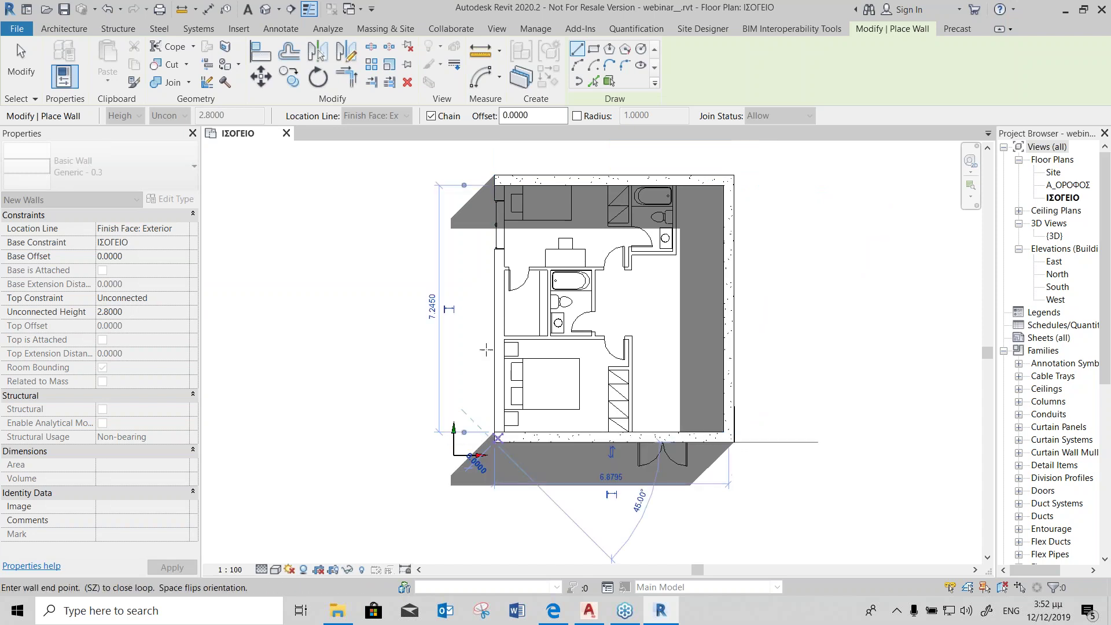
{"action": "left_click", "coordinate": [494, 175]}
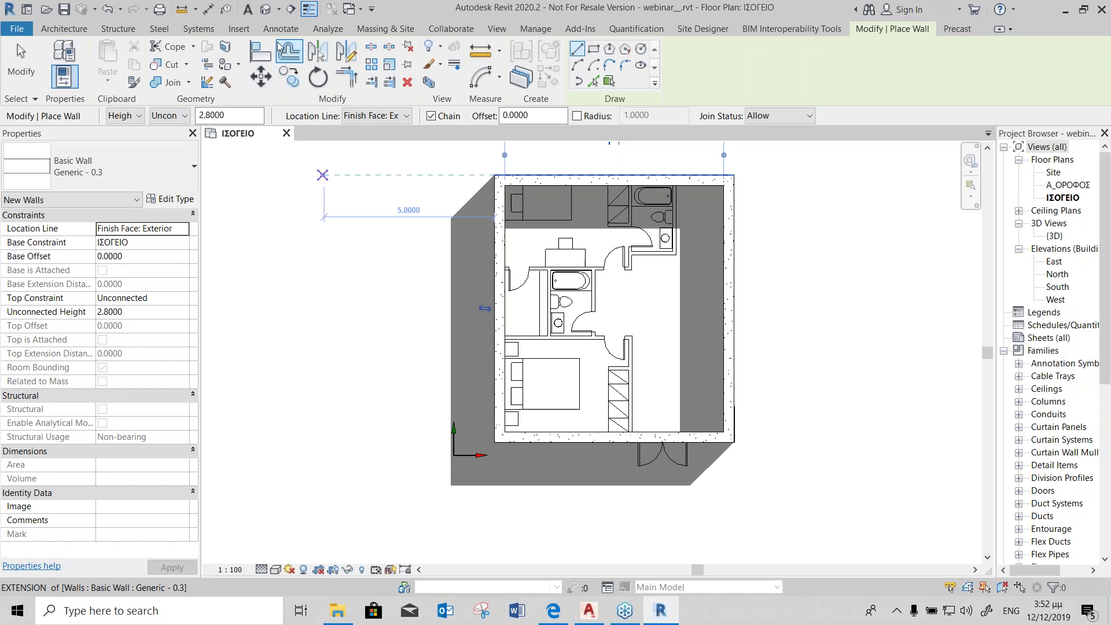
{"action": "left_click", "coordinate": [265, 9]}
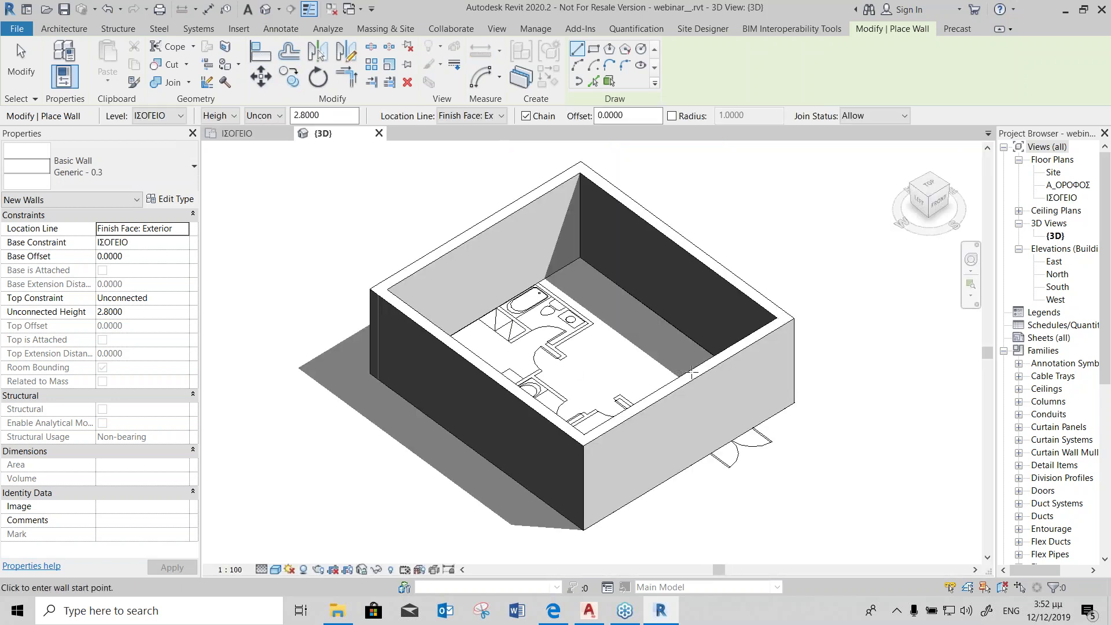
Step: Orbit the 3D view to inspect the four new walls, then go back to the ΙΣΟΓΕΙΟ plan
{"action": "mouse_move", "coordinate": [495, 360]}
{"action": "middle_mouse_down", "text": "shift"}
{"action": "mouse_move", "coordinate": [325, 423]}
{"action": "mouse_move", "coordinate": [789, 410]}
{"action": "mouse_move", "coordinate": [549, 454]}
{"action": "mouse_move", "coordinate": [533, 405]}
{"action": "middle_mouse_up", "text": "shift"}
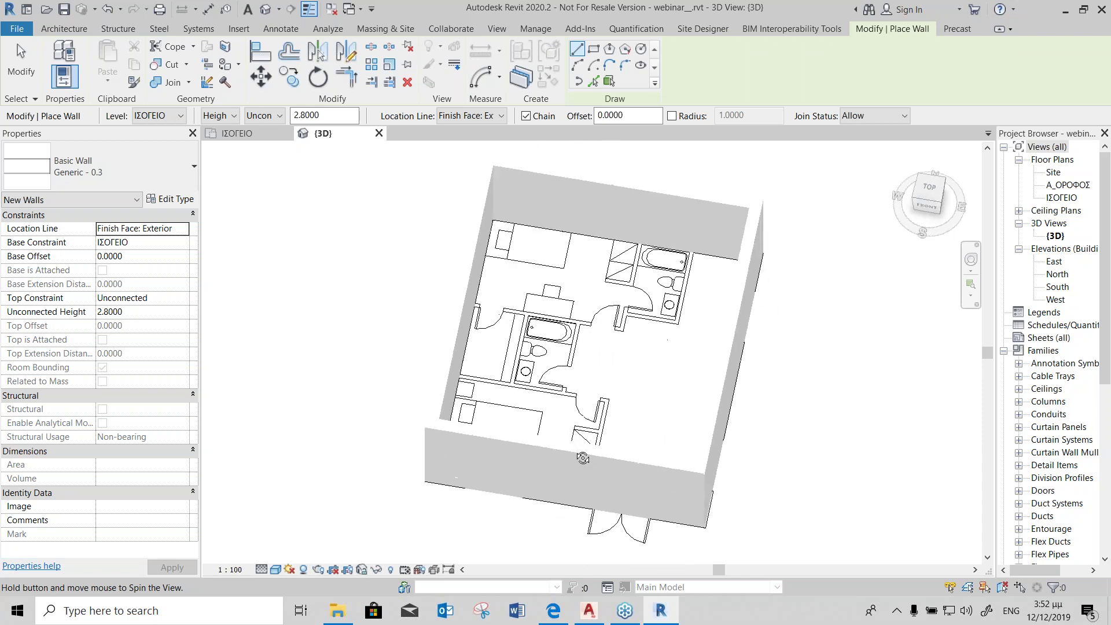
{"action": "left_click", "coordinate": [249, 134]}
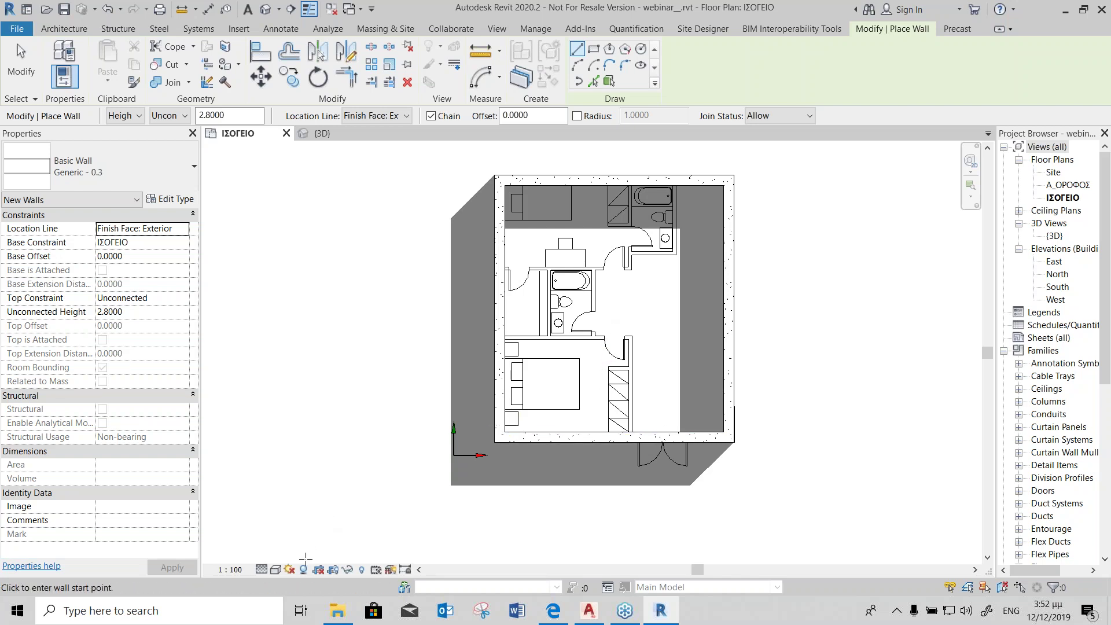
Step: Set the ΙΣΟΓΕΙΟ plan to Wireframe so the imported drawing shows through the walls
{"action": "left_click", "coordinate": [275, 572]}
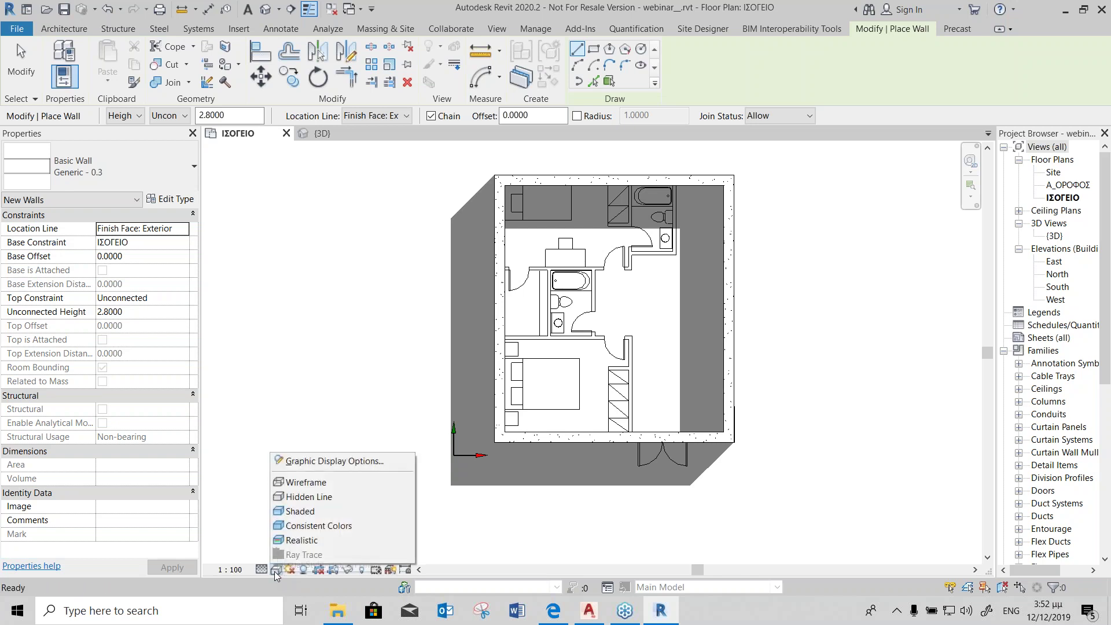
{"action": "left_click", "coordinate": [295, 484]}
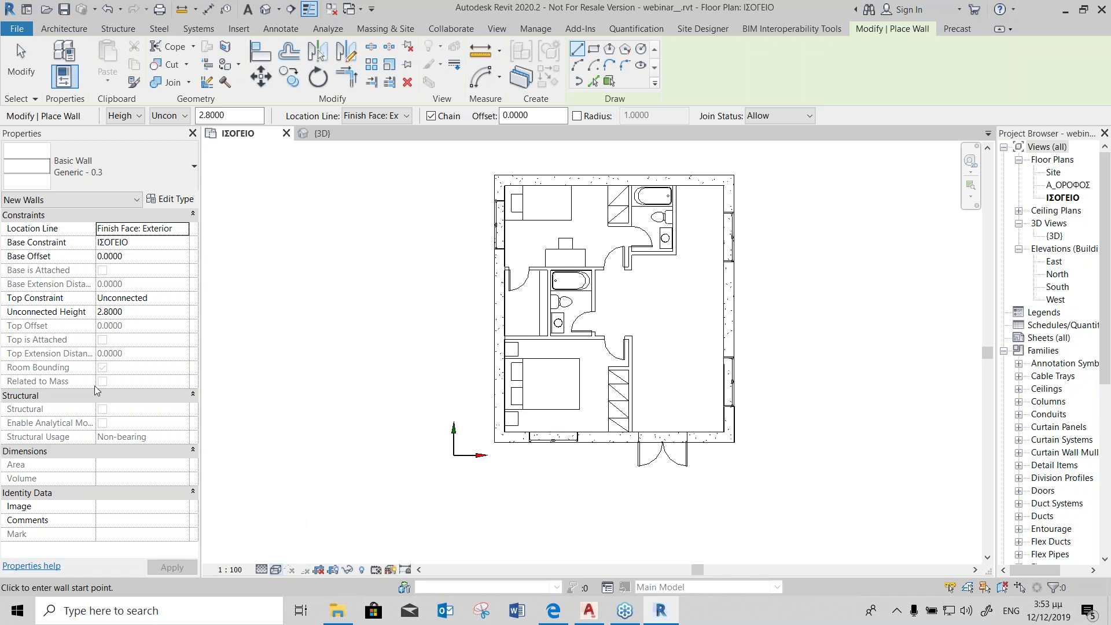
{"action": "left_click", "coordinate": [58, 29]}
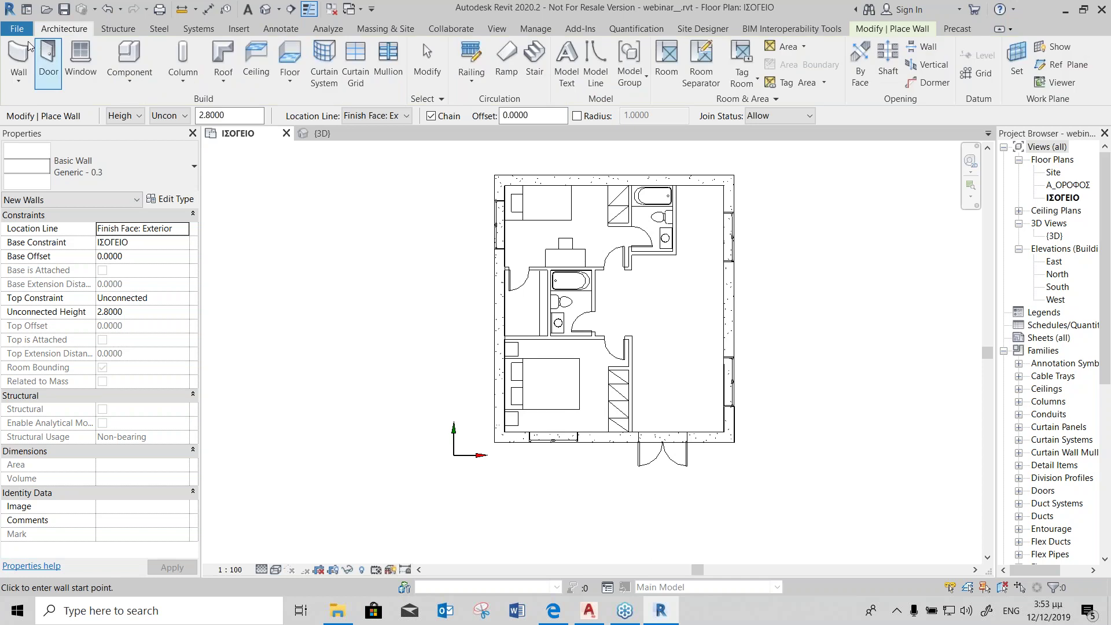
Step: Start placing walls using the Generic - 0.10 wall type
{"action": "left_click", "coordinate": [29, 64]}
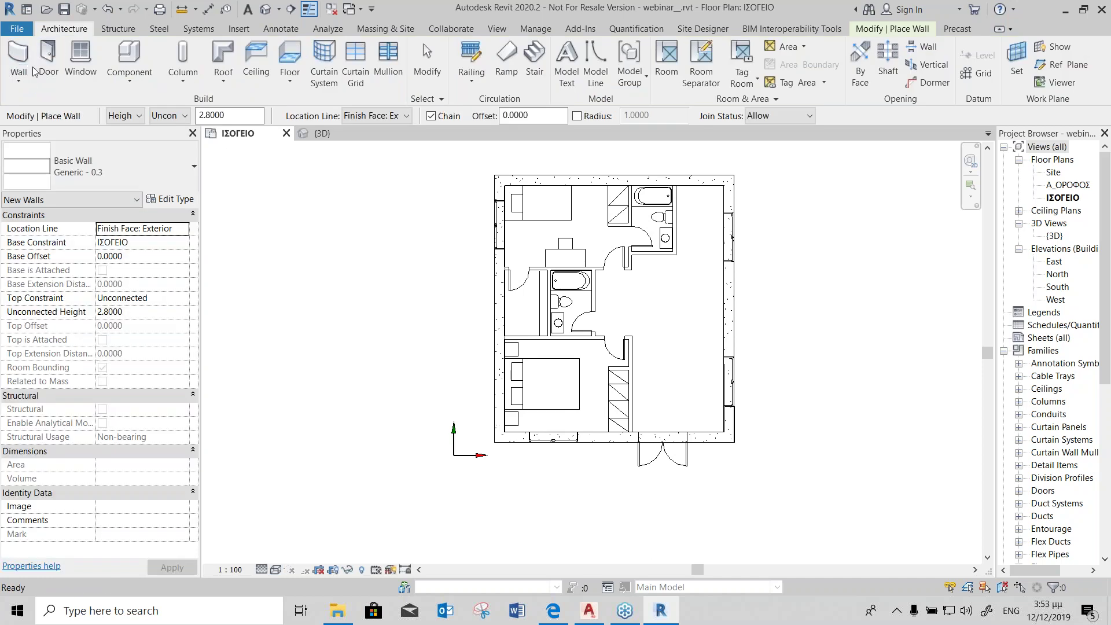
{"action": "left_click", "coordinate": [116, 168]}
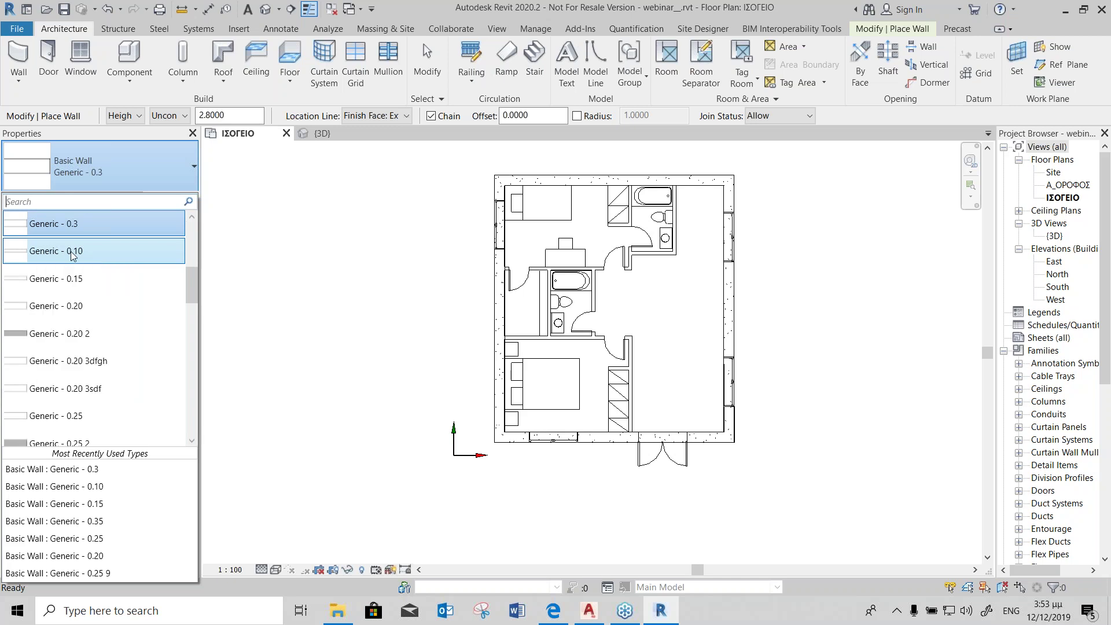
{"action": "left_click", "coordinate": [50, 258]}
{"action": "scroll", "coordinate": [649, 277], "scroll_direction": "up", "scroll_amount": 2}
{"action": "scroll", "coordinate": [654, 268], "scroll_direction": "up", "scroll_amount": 1}
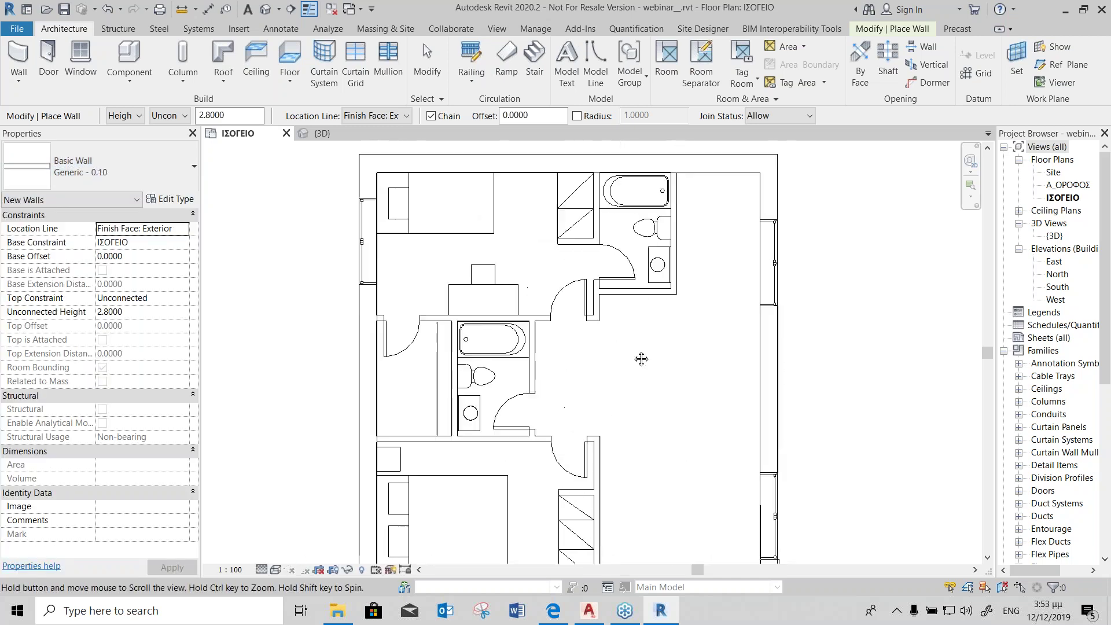
Step: Trace an interior wall around the upper bathroom to the left outer wall
{"action": "left_click", "coordinate": [668, 198]}
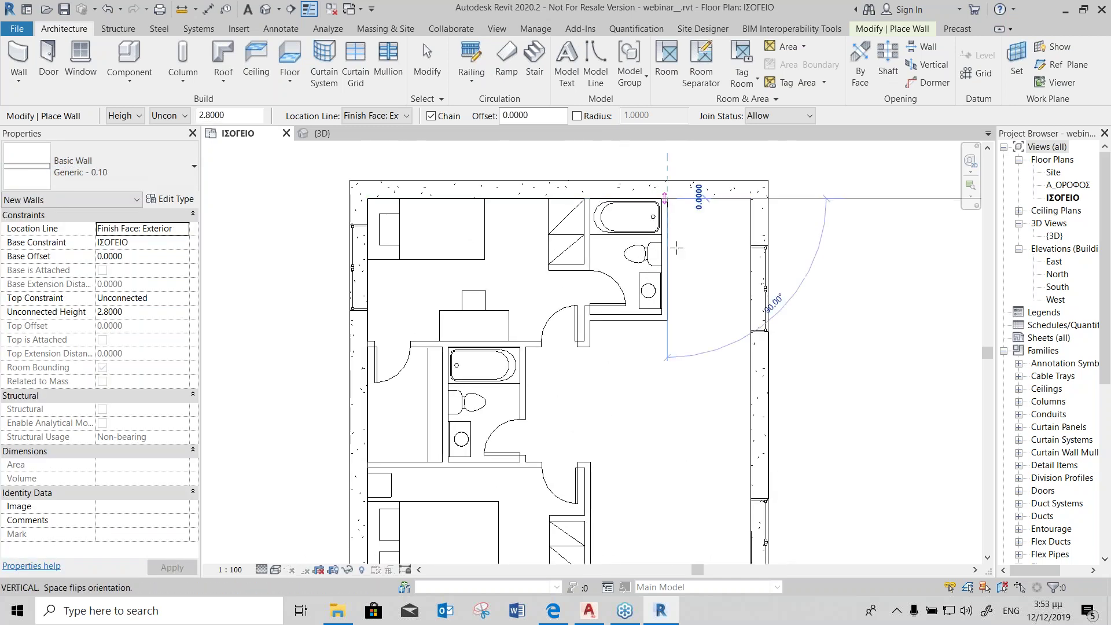
{"action": "left_click", "coordinate": [667, 319]}
{"action": "left_click", "coordinate": [590, 320]}
{"action": "left_click", "coordinate": [590, 346]}
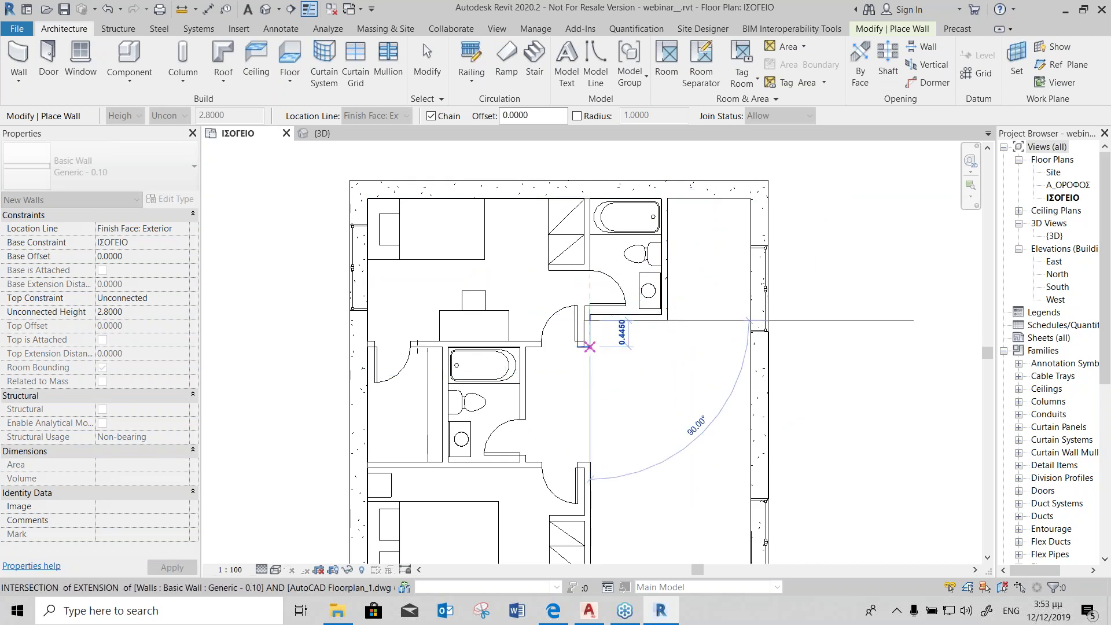
{"action": "left_click", "coordinate": [367, 346]}
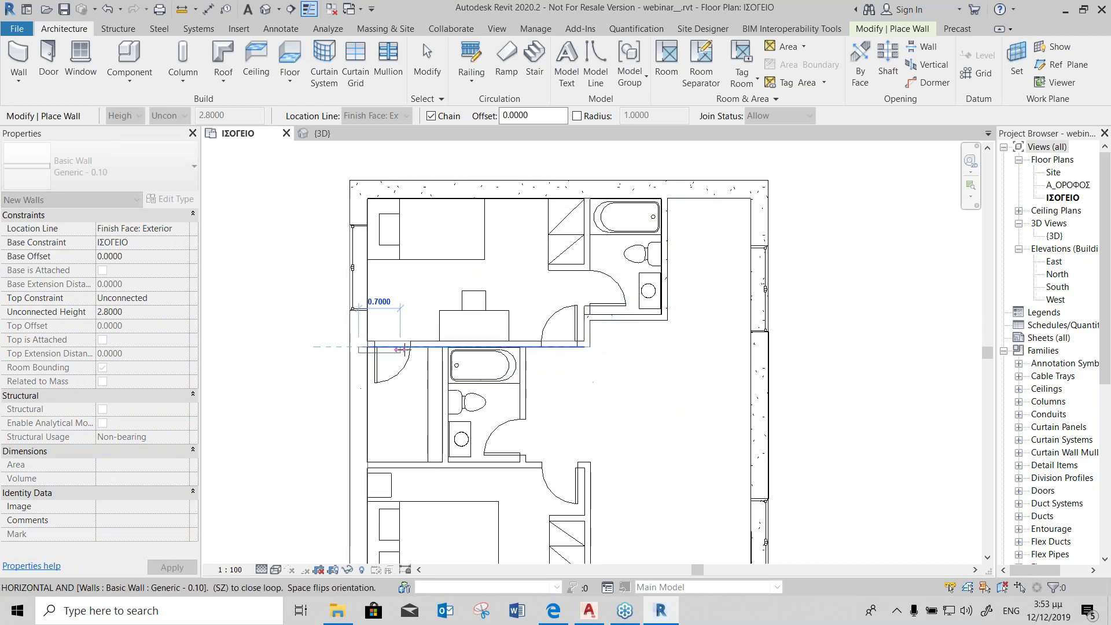
Step: Check the walls in 3D, then draw a wall down from the bathroom wall's end
{"action": "left_click", "coordinate": [322, 133]}
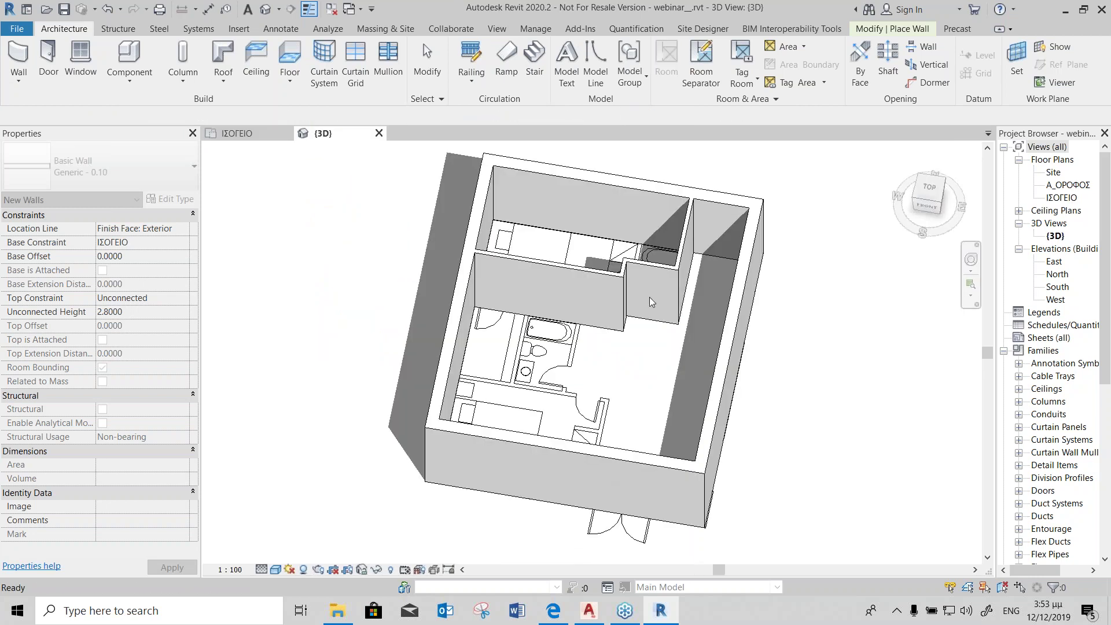
{"action": "left_click", "coordinate": [272, 136]}
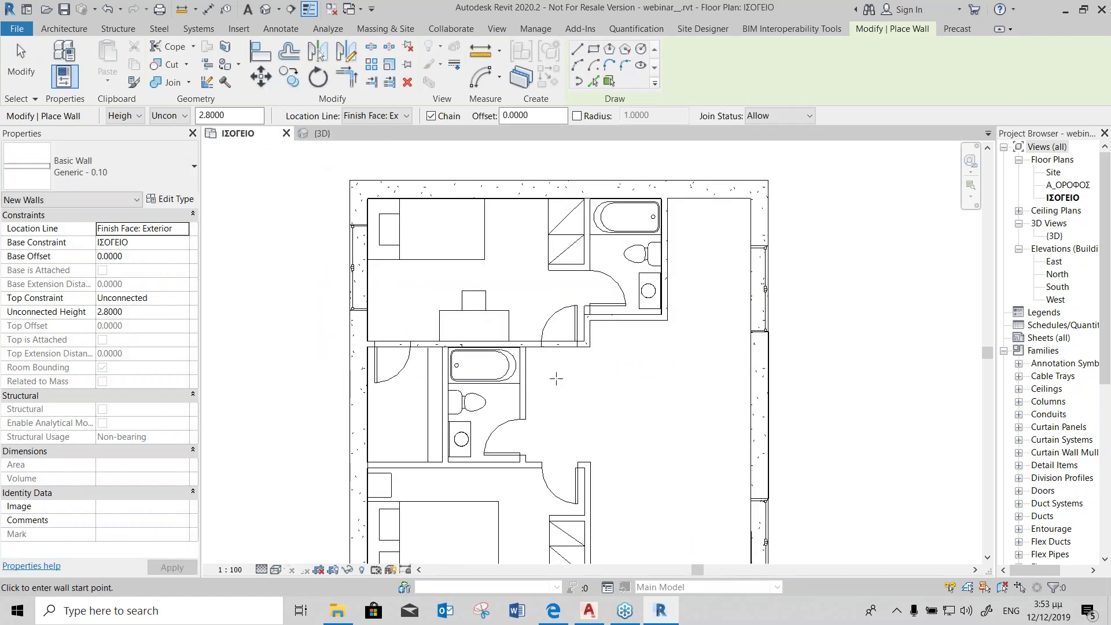
{"action": "middle_click_drag", "start_coordinate": [520, 358], "coordinate": [509, 258]}
{"action": "left_click", "coordinate": [508, 258]}
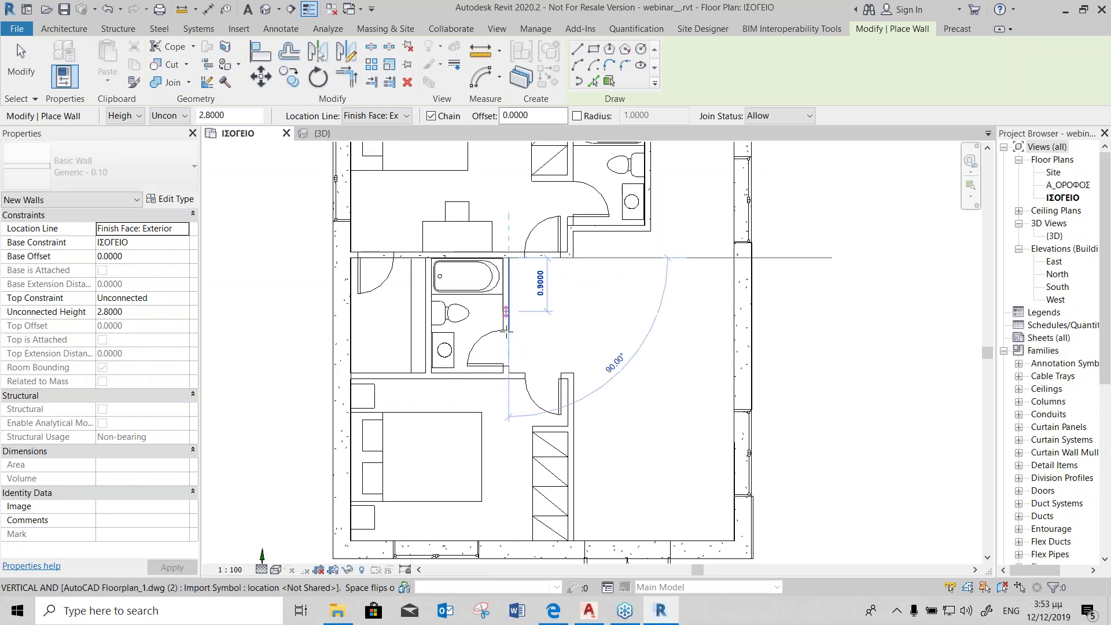
{"action": "left_click", "coordinate": [508, 373]}
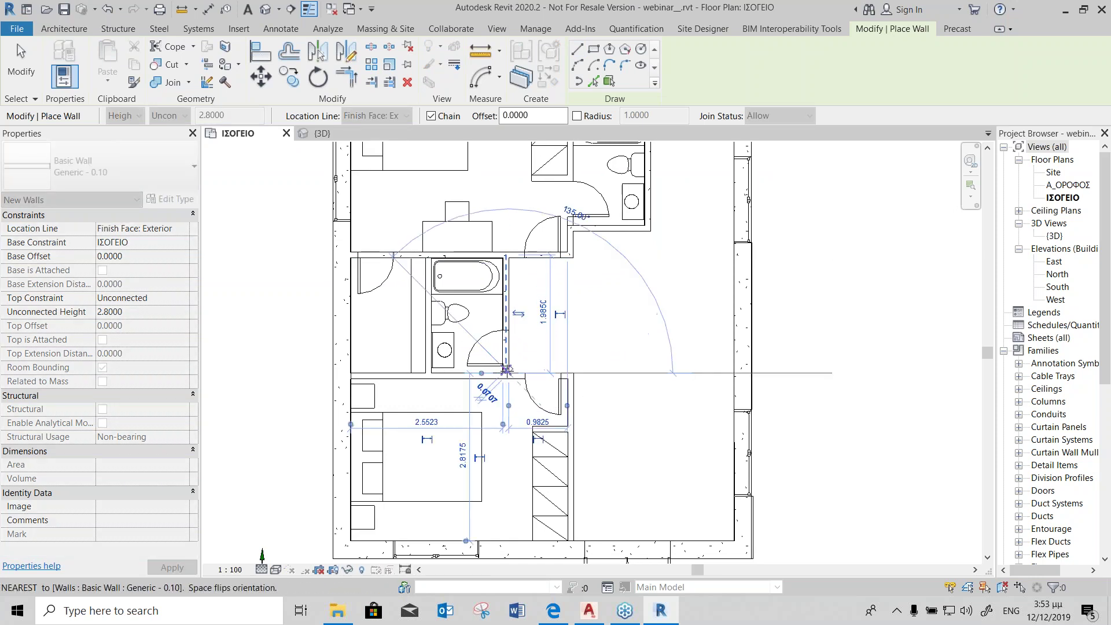
{"action": "key", "text": "Escape"}
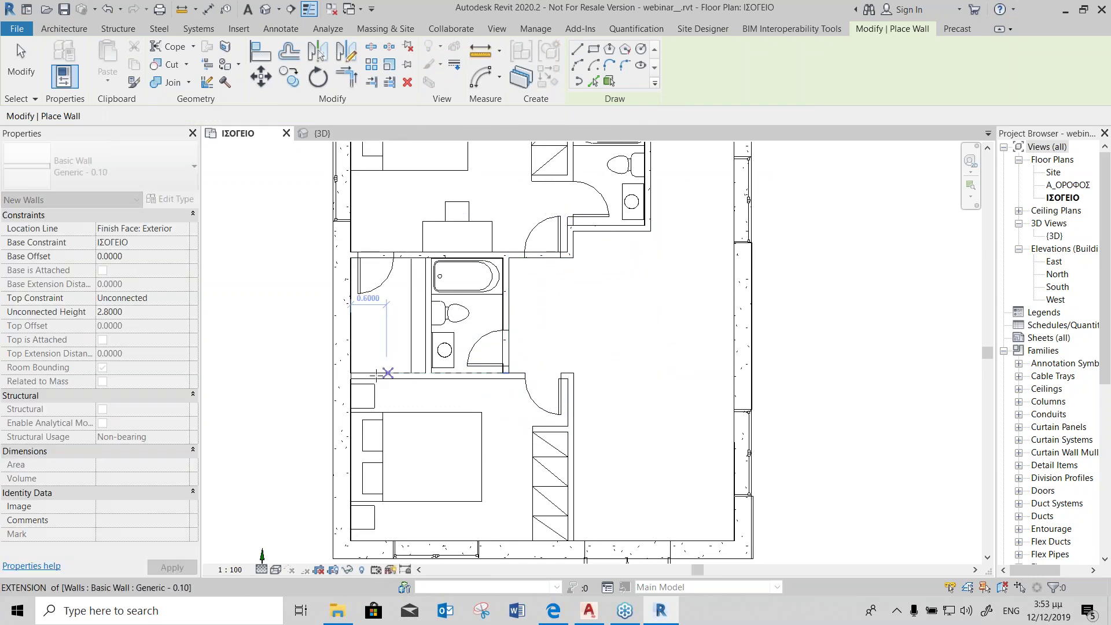
Step: Draw a horizontal wall to the right, then down to the exterior wall
{"action": "left_click", "coordinate": [351, 373]}
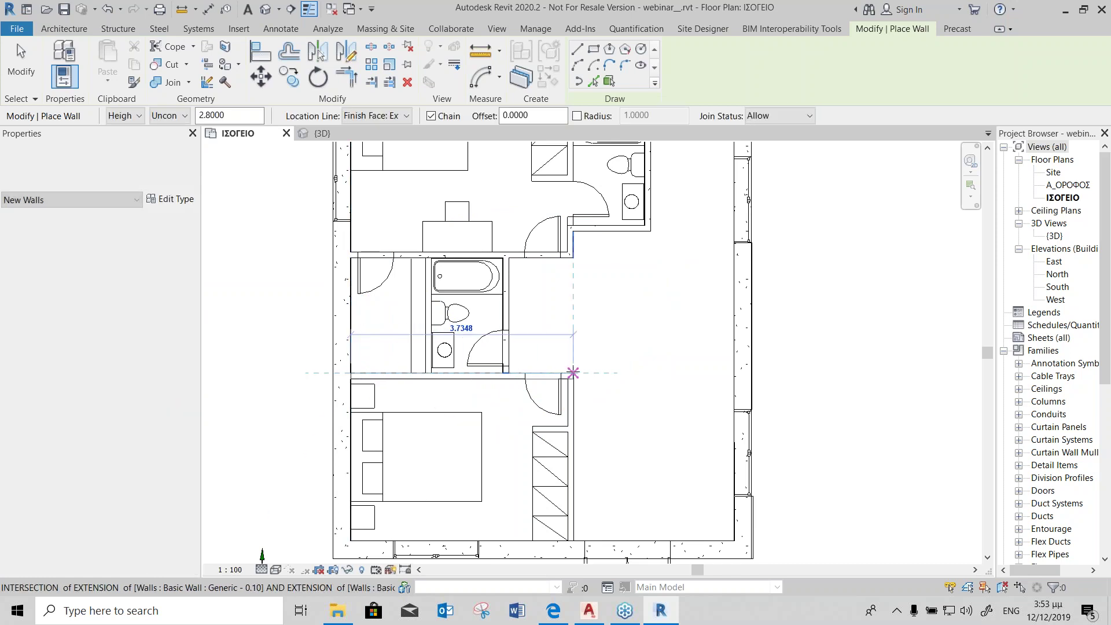
{"action": "left_click", "coordinate": [573, 373]}
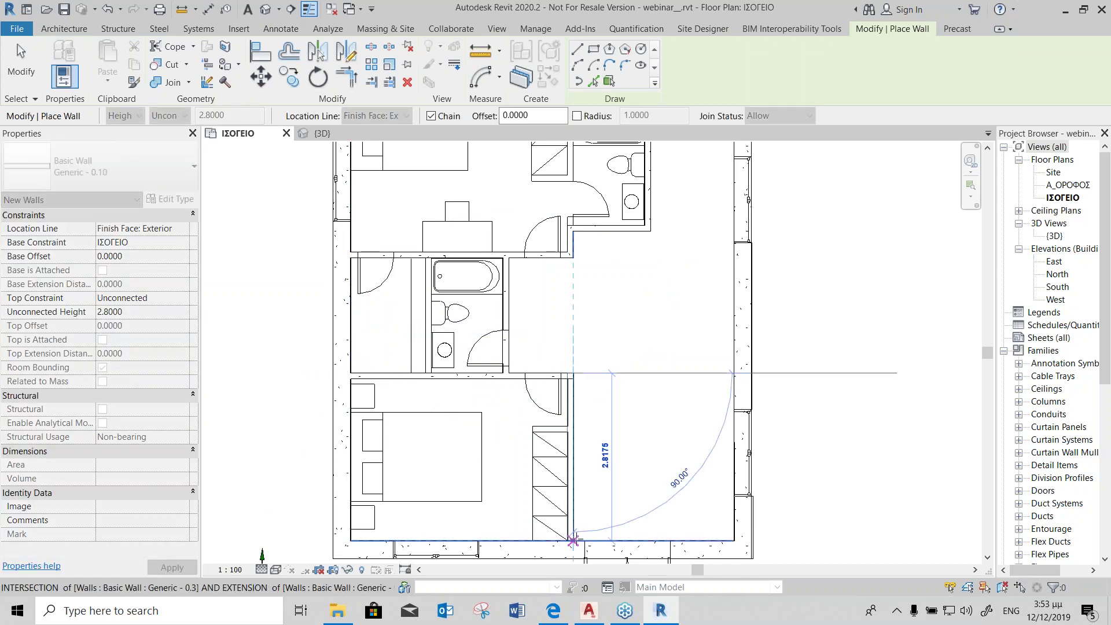
{"action": "left_click", "coordinate": [573, 541]}
{"action": "key", "text": "Escape"}
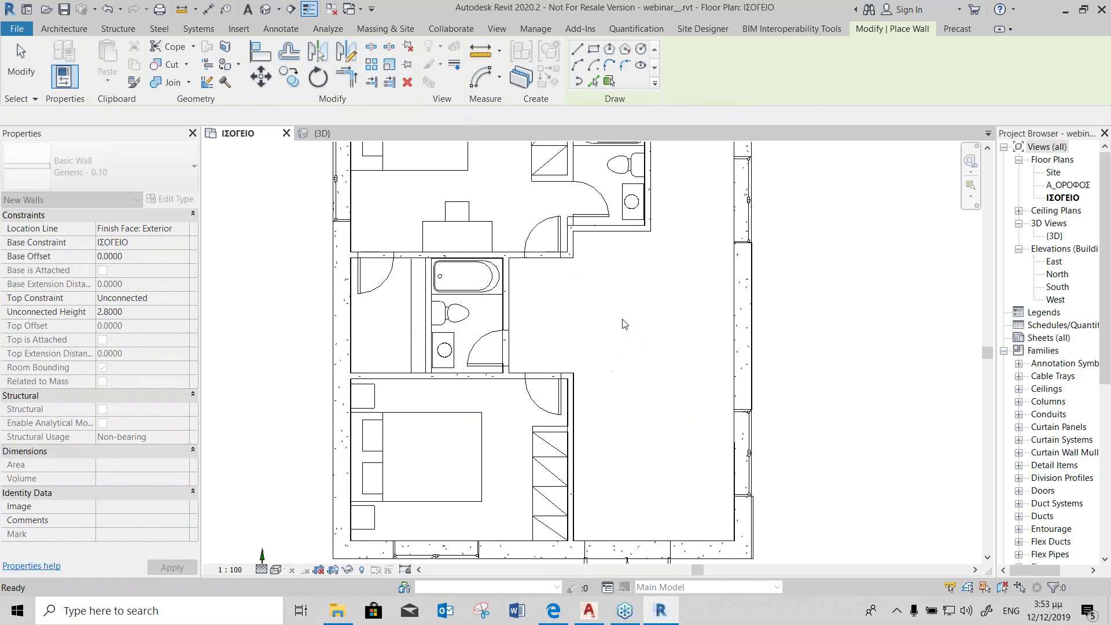
Step: Draw a vertical wall beside the upper bathroom from the upper intersection
{"action": "scroll", "coordinate": [639, 397], "scroll_direction": "down", "scroll_amount": 1}
{"action": "scroll", "coordinate": [602, 243], "scroll_direction": "up", "scroll_amount": 2}
{"action": "left_click", "coordinate": [605, 244]}
{"action": "left_click", "coordinate": [606, 383]}
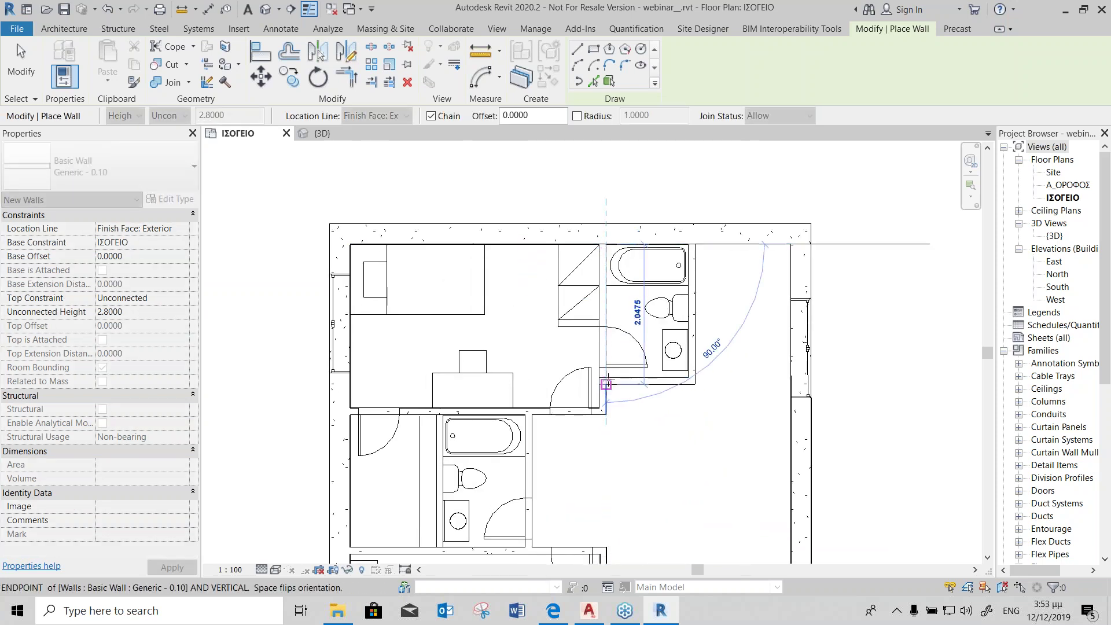
{"action": "key", "text": "Escape"}
{"action": "key", "text": "Escape"}
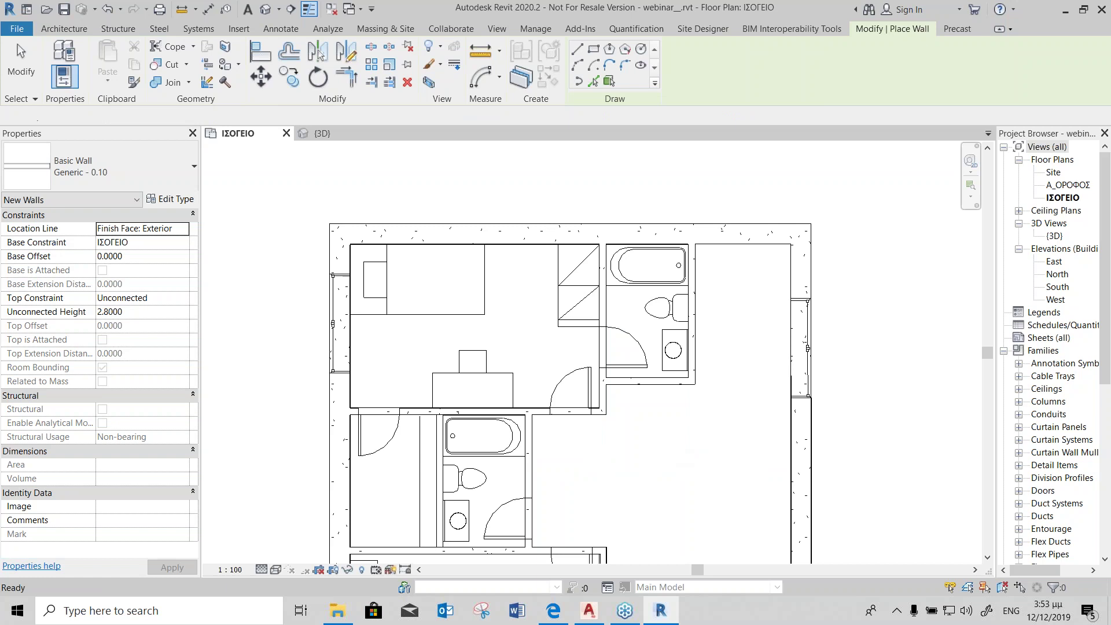
{"action": "scroll", "coordinate": [651, 435], "scroll_direction": "down", "scroll_amount": 1}
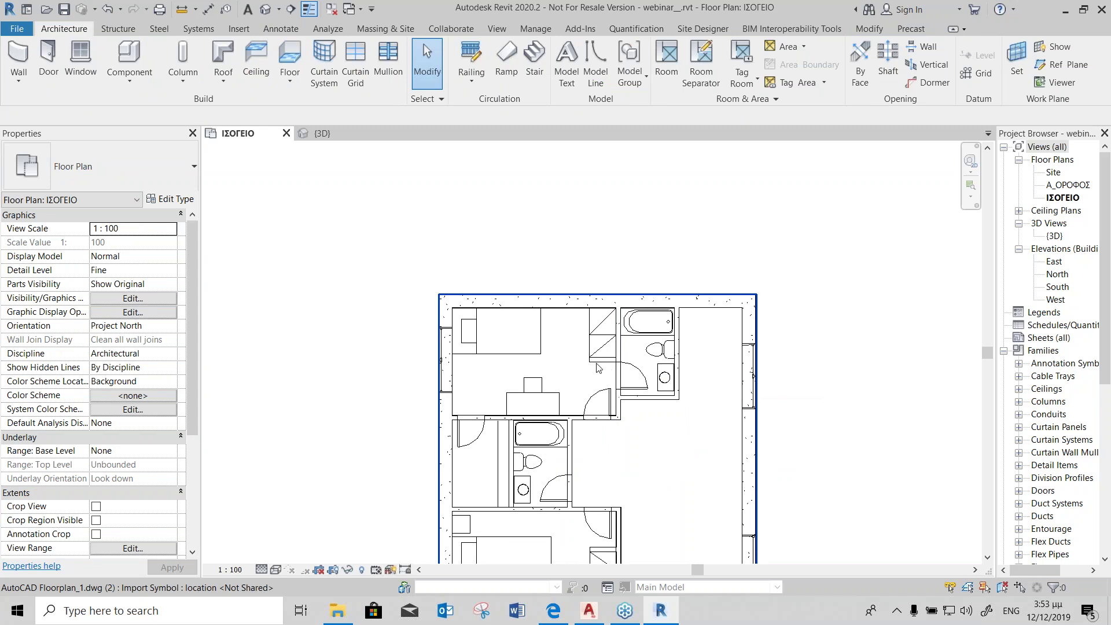
Step: Orbit and zoom the 3D view, then start Wall in Pick Lines mode
{"action": "left_click", "coordinate": [319, 134]}
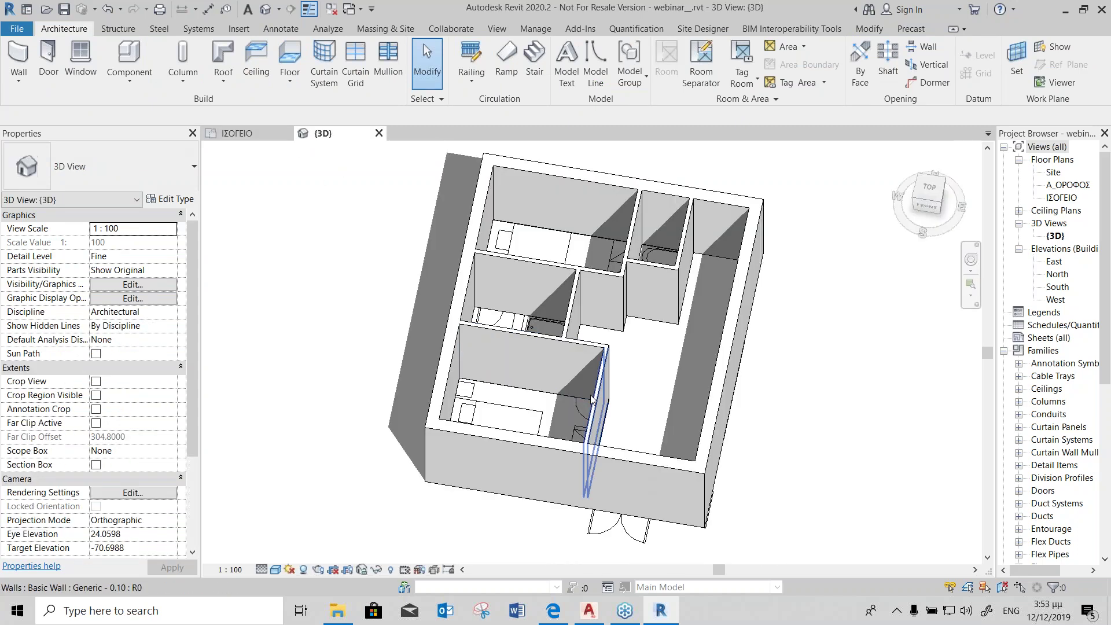
{"action": "middle_click_drag", "start_coordinate": [547, 407], "coordinate": [599, 324], "text": "shift"}
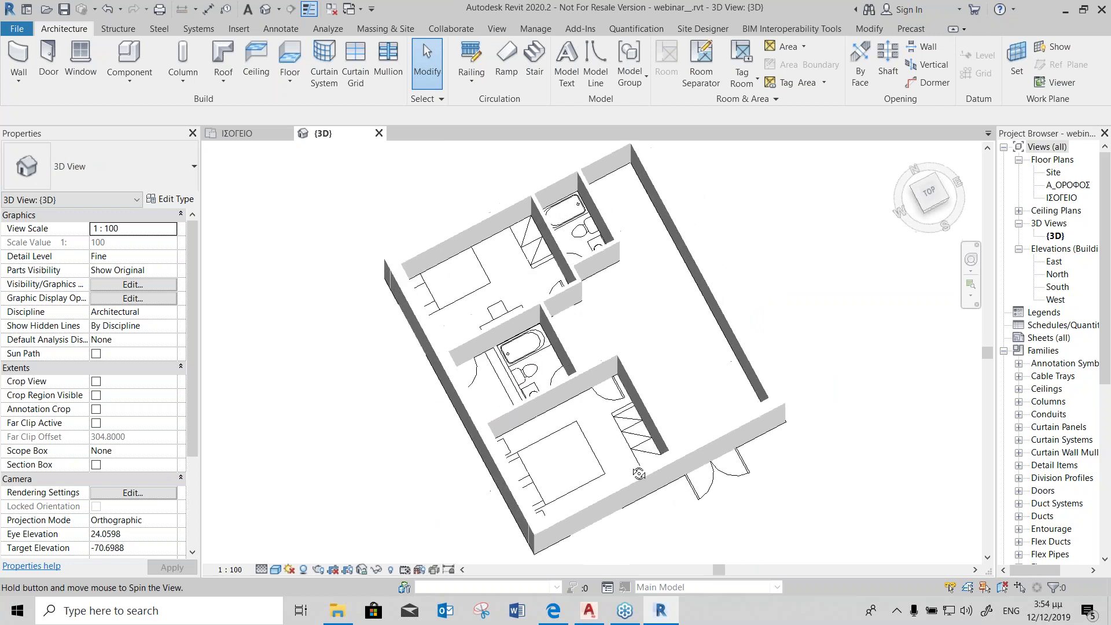
{"action": "scroll", "coordinate": [589, 304], "scroll_direction": "up", "scroll_amount": 5}
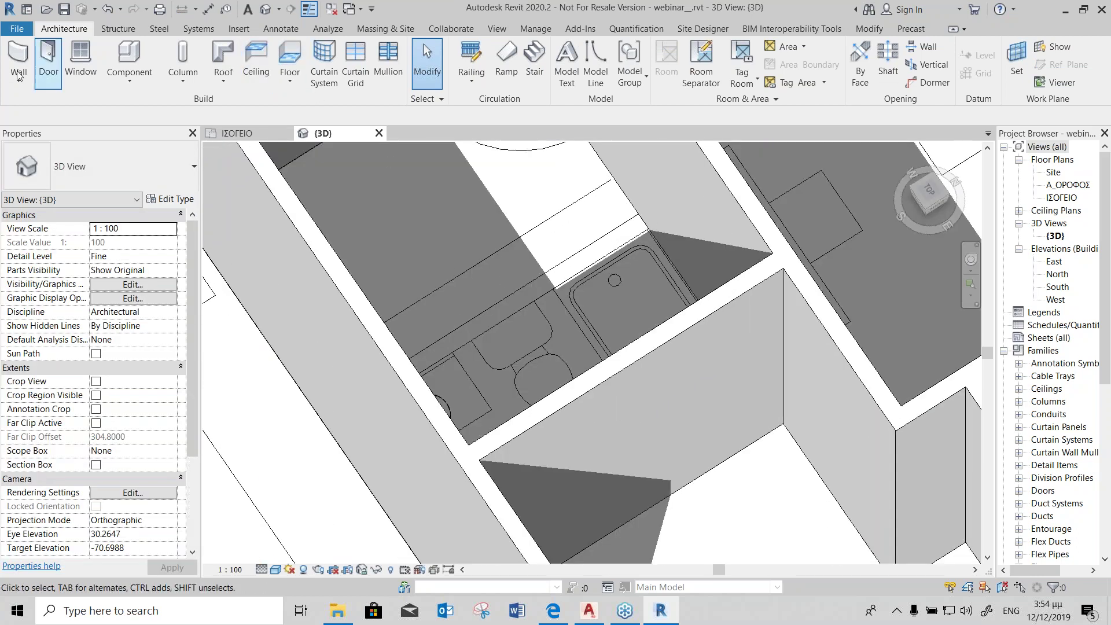
{"action": "left_click", "coordinate": [11, 55]}
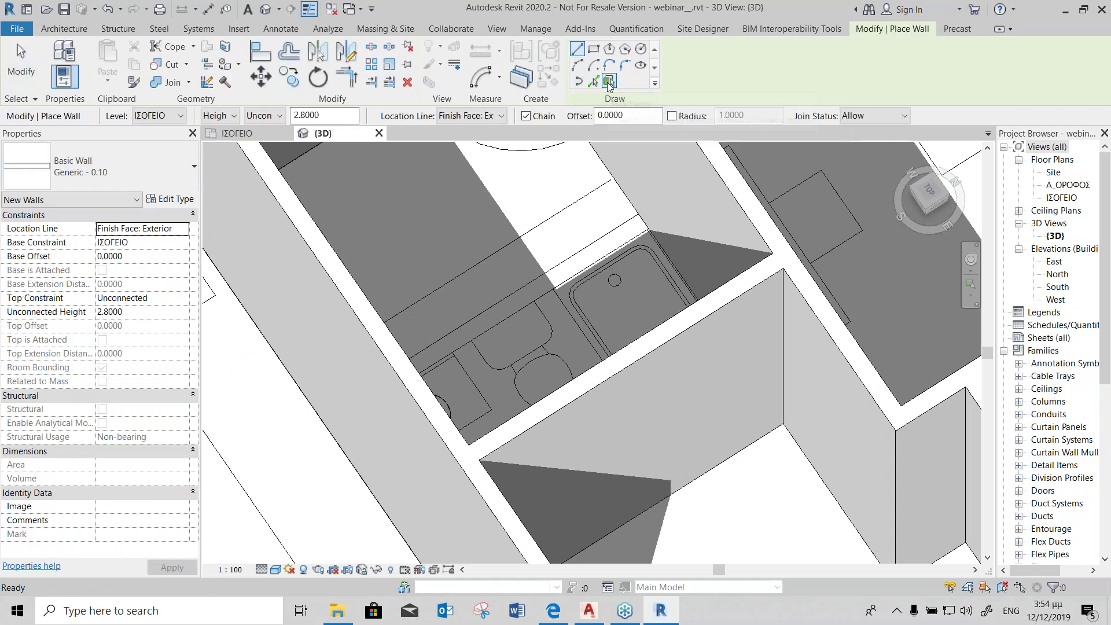
{"action": "left_click", "coordinate": [594, 82]}
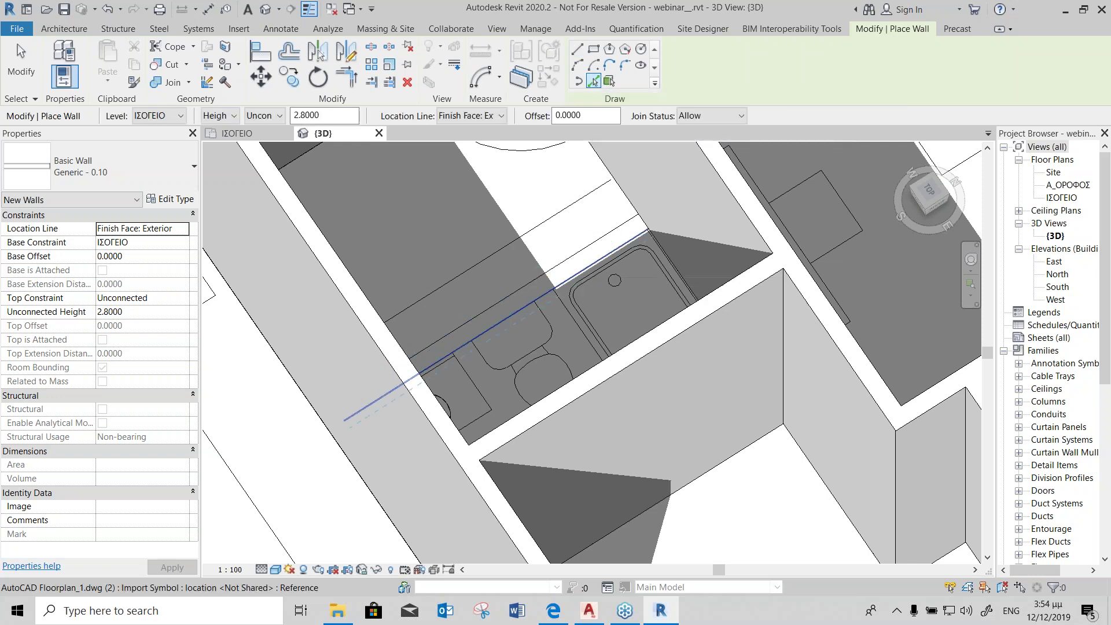
Step: Pick the bathroom and doorway edges to create short partitions, orbiting to check them
{"action": "left_click", "coordinate": [582, 271]}
{"action": "scroll", "coordinate": [588, 279], "scroll_direction": "down", "scroll_amount": 4}
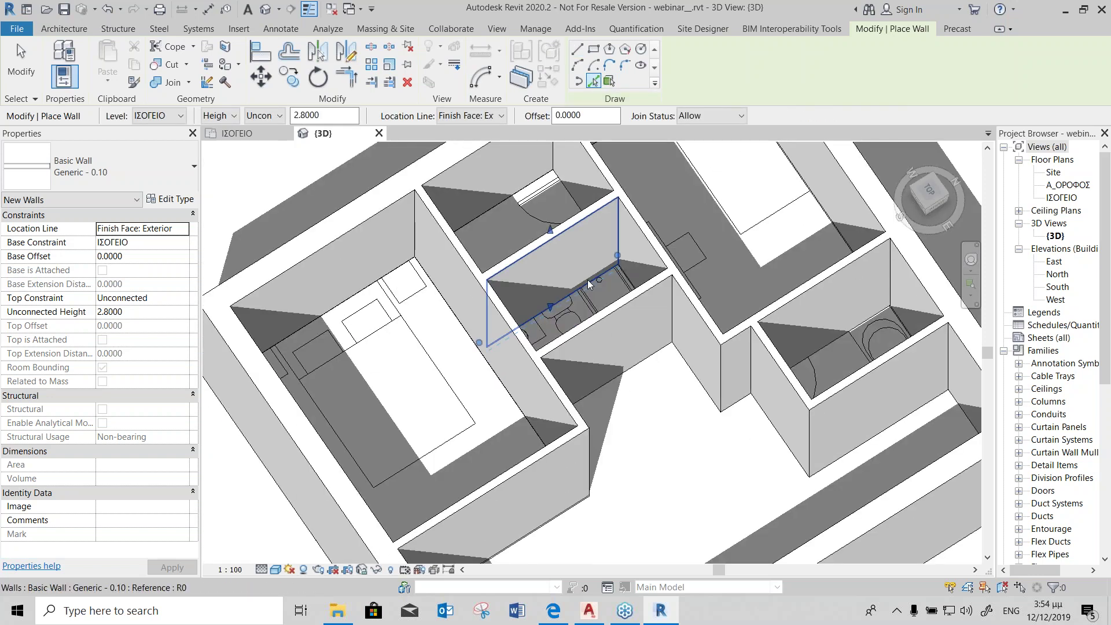
{"action": "mouse_move", "coordinate": [522, 387]}
{"action": "middle_mouse_down", "text": "shift"}
{"action": "mouse_move", "coordinate": [661, 329]}
{"action": "mouse_move", "coordinate": [567, 335]}
{"action": "middle_mouse_up", "text": "shift"}
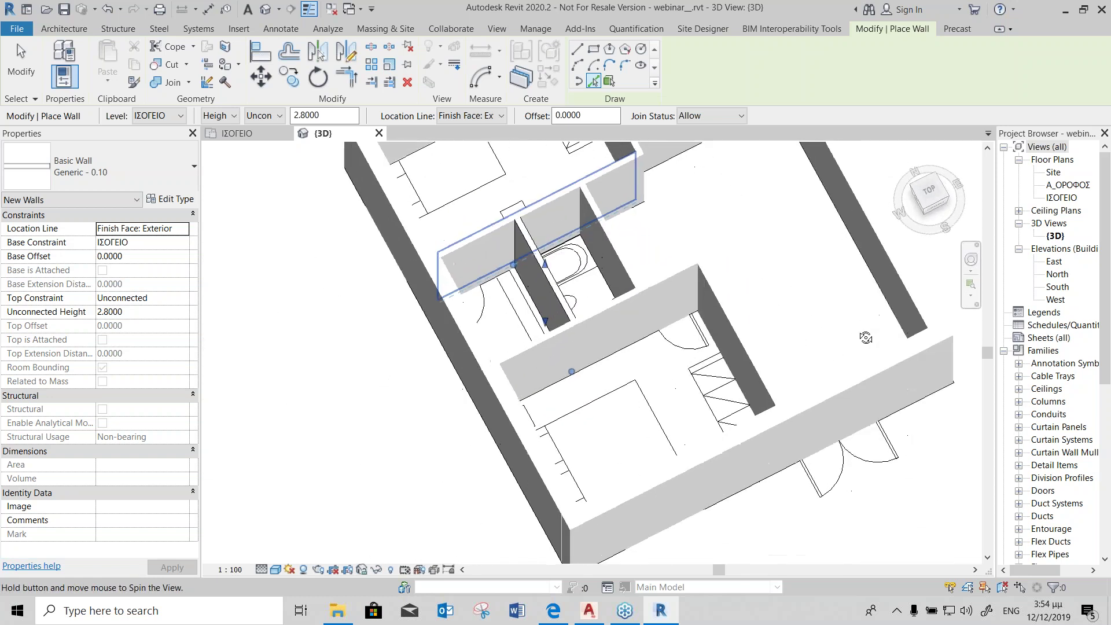
{"action": "left_click", "coordinate": [554, 324]}
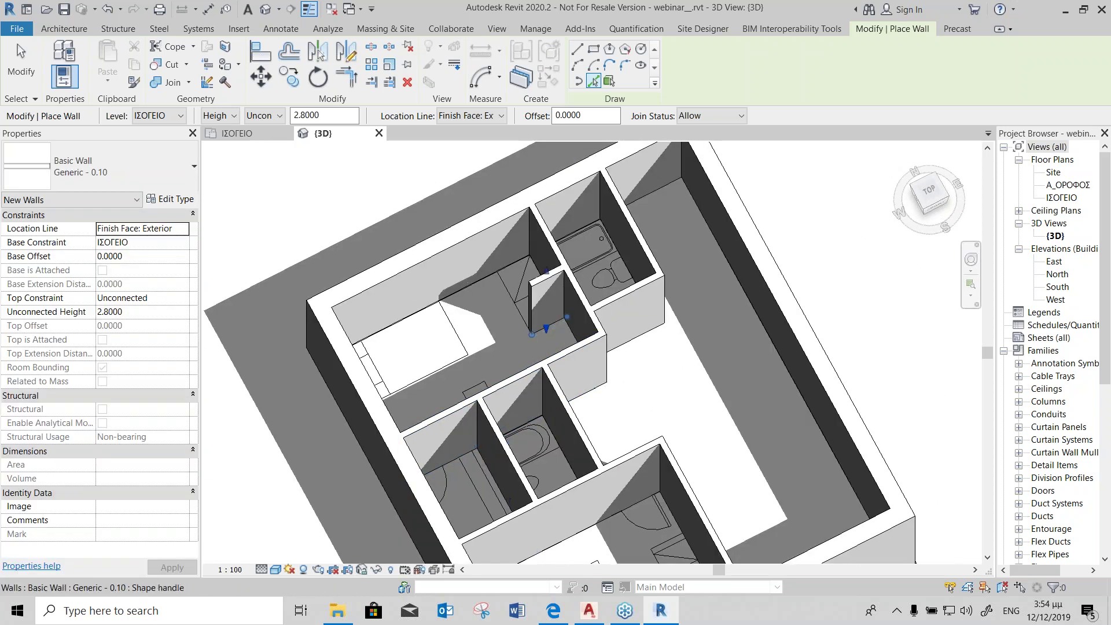
{"action": "mouse_move", "coordinate": [554, 324]}
{"action": "middle_mouse_down", "text": "shift"}
{"action": "mouse_move", "coordinate": [624, 435]}
{"action": "mouse_move", "coordinate": [579, 372]}
{"action": "middle_mouse_up", "text": "shift"}
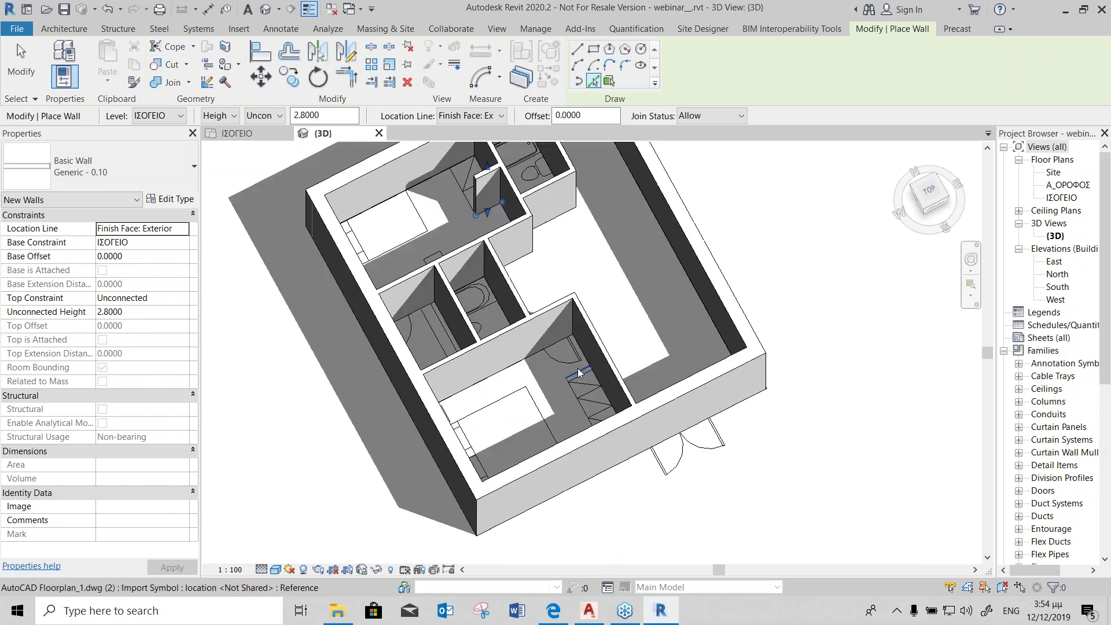
{"action": "mouse_move", "coordinate": [561, 379]}
{"action": "middle_mouse_down", "text": "shift"}
{"action": "mouse_move", "coordinate": [544, 397]}
{"action": "mouse_move", "coordinate": [509, 324]}
{"action": "middle_mouse_up", "text": "shift"}
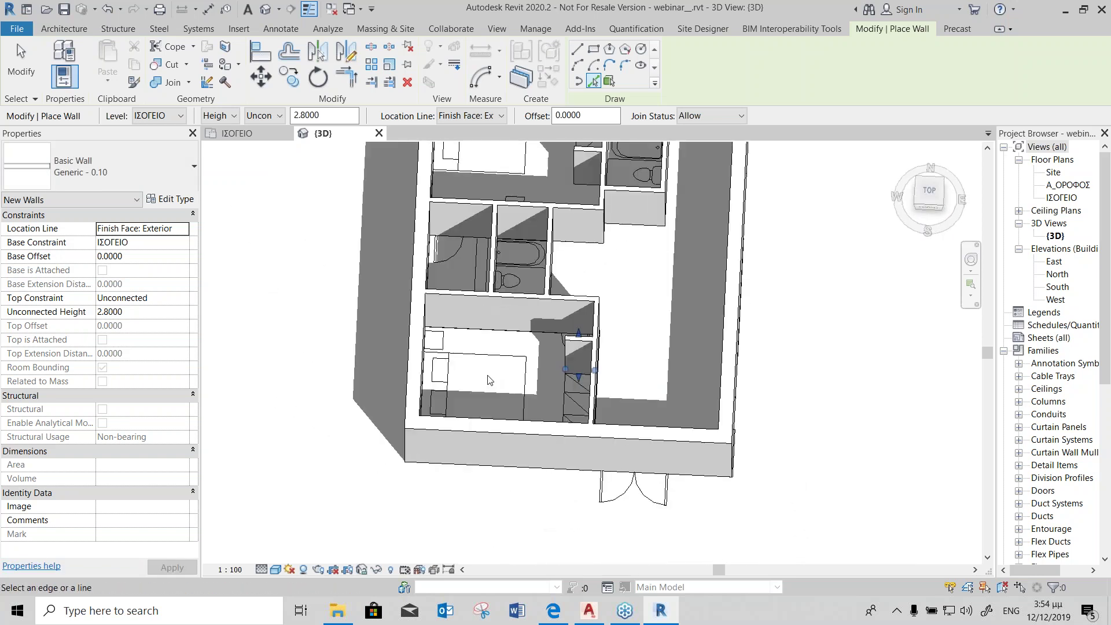
{"action": "left_click", "coordinate": [237, 134]}
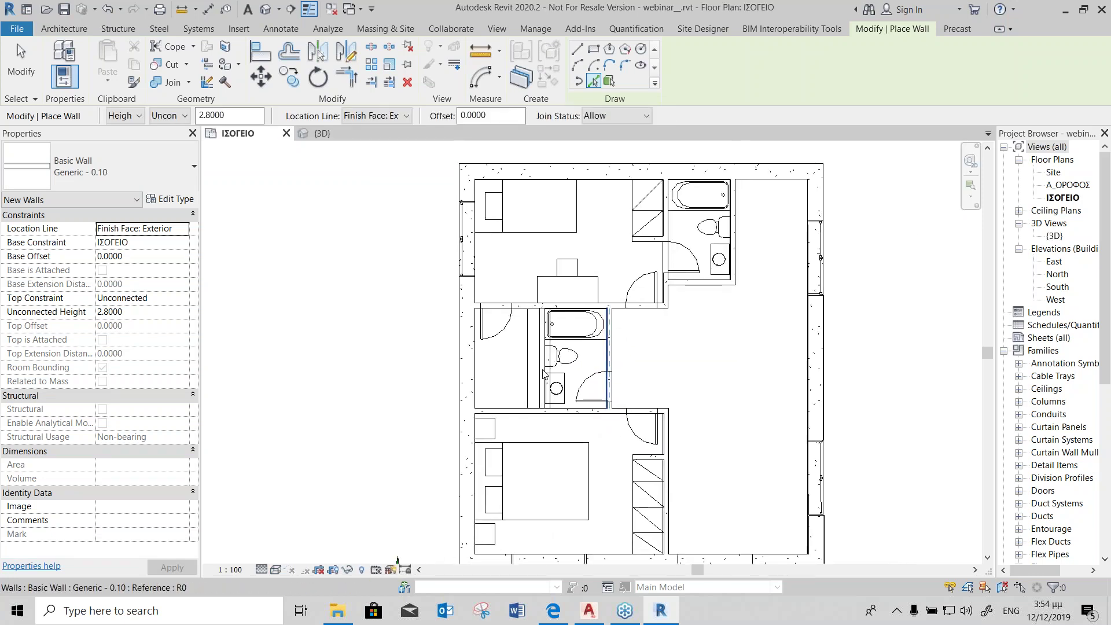
Step: Create a wall along the bathroom's left line and stop wall placement
{"action": "scroll", "coordinate": [544, 375], "scroll_direction": "up", "scroll_amount": 2}
{"action": "scroll", "coordinate": [547, 375], "scroll_direction": "up", "scroll_amount": 3}
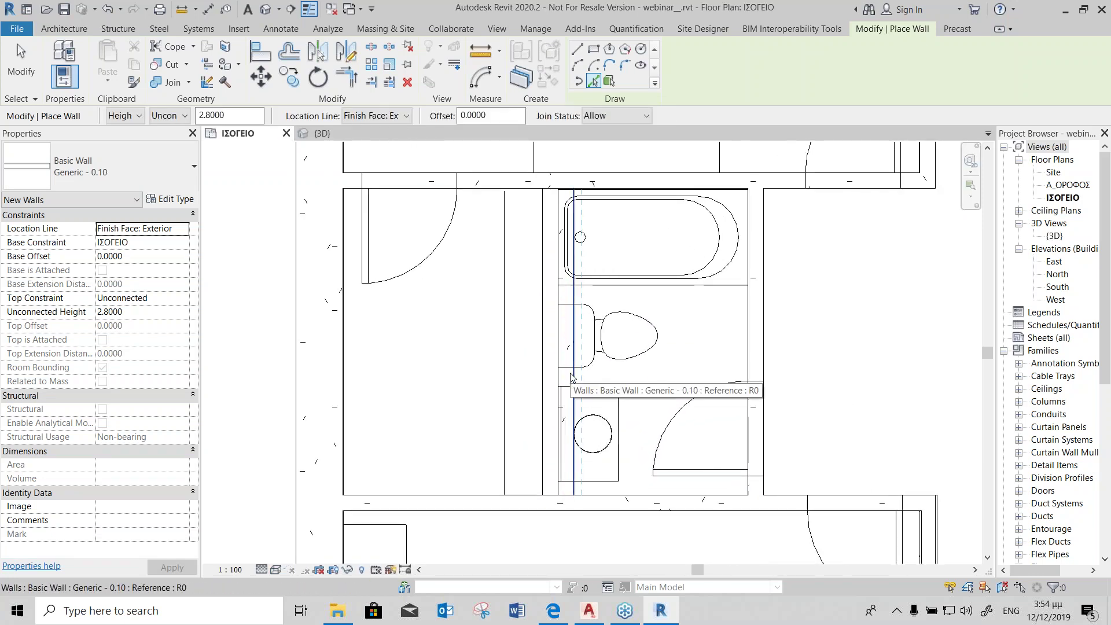
{"action": "left_click", "coordinate": [569, 377]}
{"action": "key", "text": "Escape"}
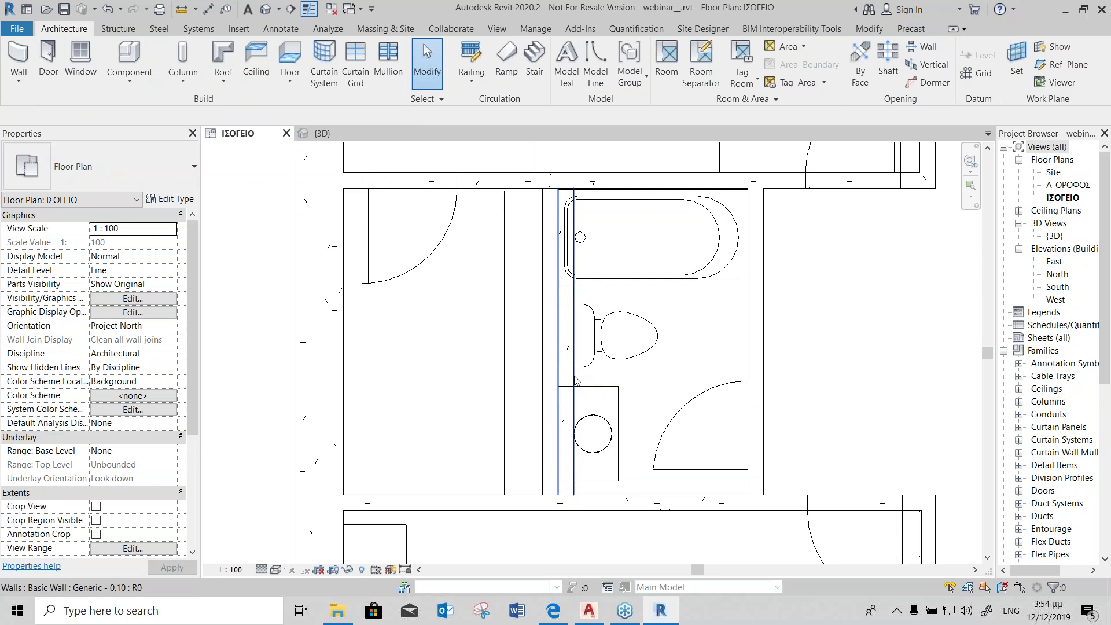
Step: Select the new wall, inspect it while zooming, then undo the change
{"action": "left_click", "coordinate": [555, 354]}
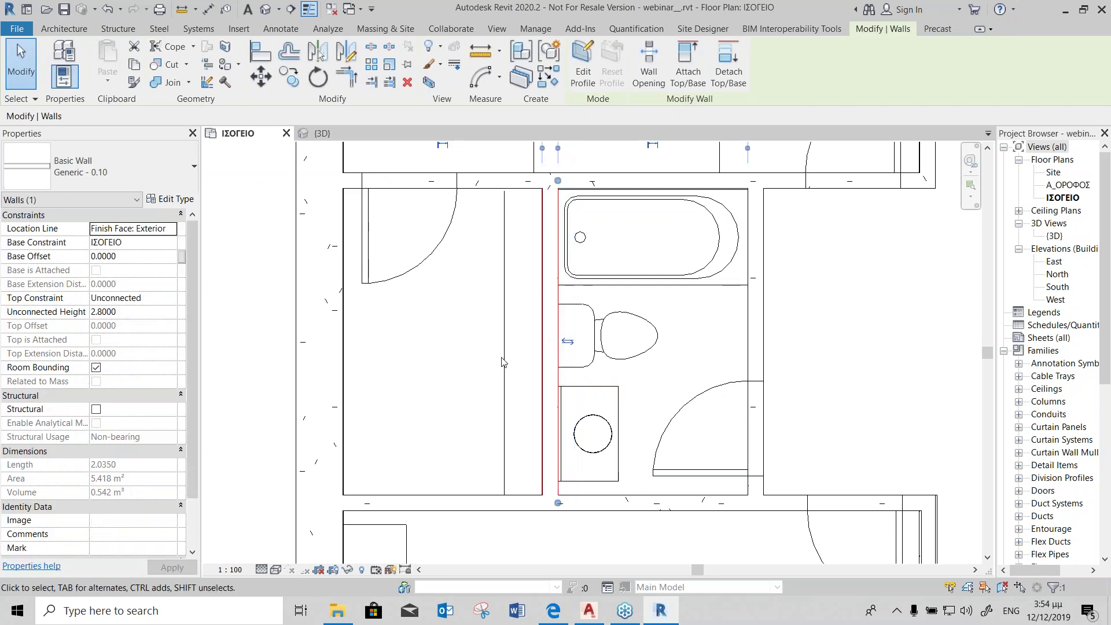
{"action": "scroll", "coordinate": [524, 375], "scroll_direction": "down", "scroll_amount": 3}
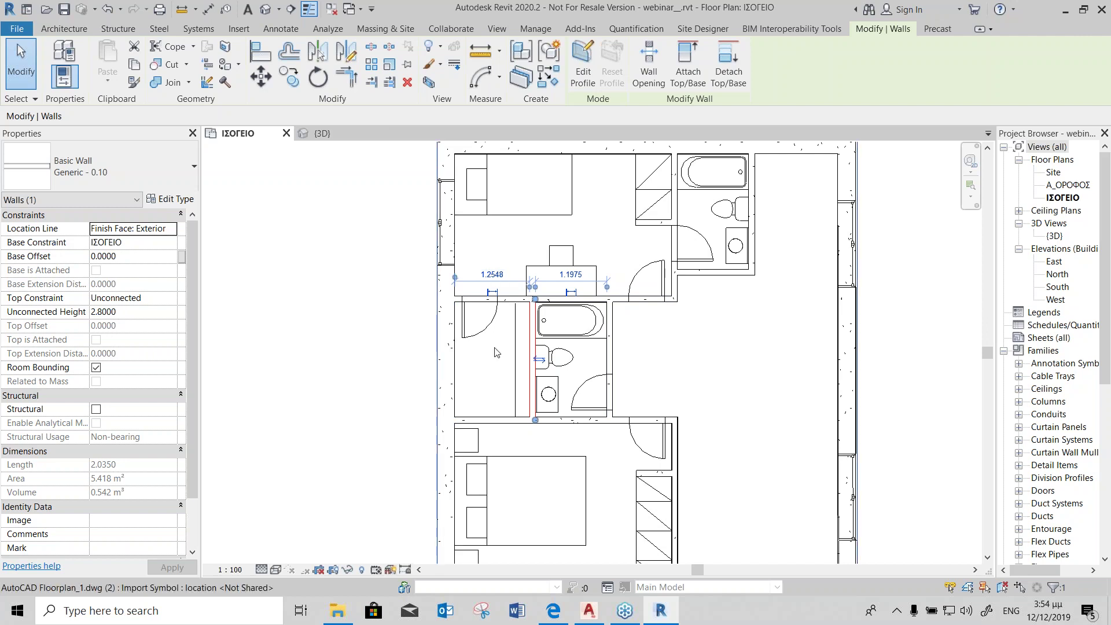
{"action": "scroll", "coordinate": [496, 353], "scroll_direction": "down", "scroll_amount": 3}
{"action": "scroll", "coordinate": [421, 173], "scroll_direction": "up", "scroll_amount": 2}
{"action": "scroll", "coordinate": [421, 173], "scroll_direction": "up", "scroll_amount": 2}
{"action": "scroll", "coordinate": [421, 174], "scroll_direction": "up", "scroll_amount": 2}
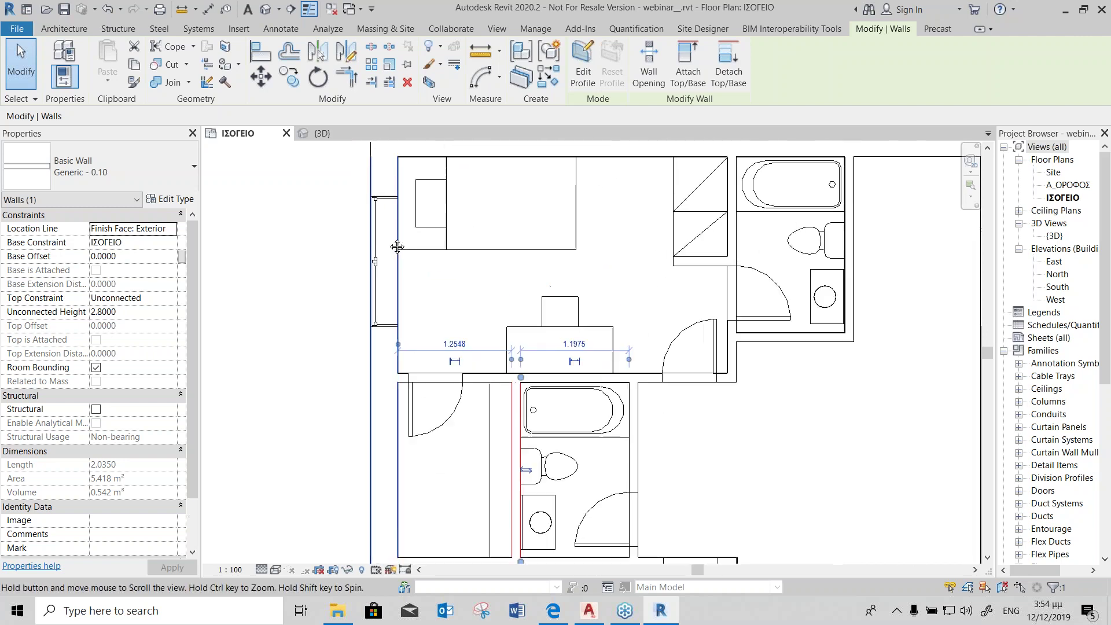
{"action": "left_click", "coordinate": [108, 10]}
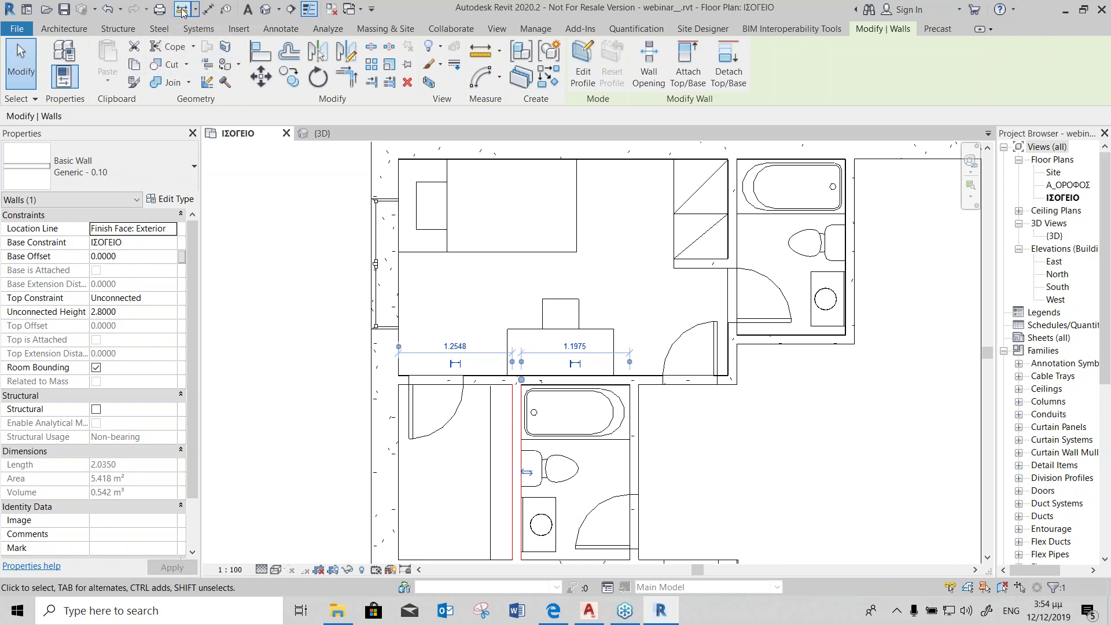
Step: Draw a wall segment along the left exterior wall
{"action": "left_click", "coordinate": [399, 200]}
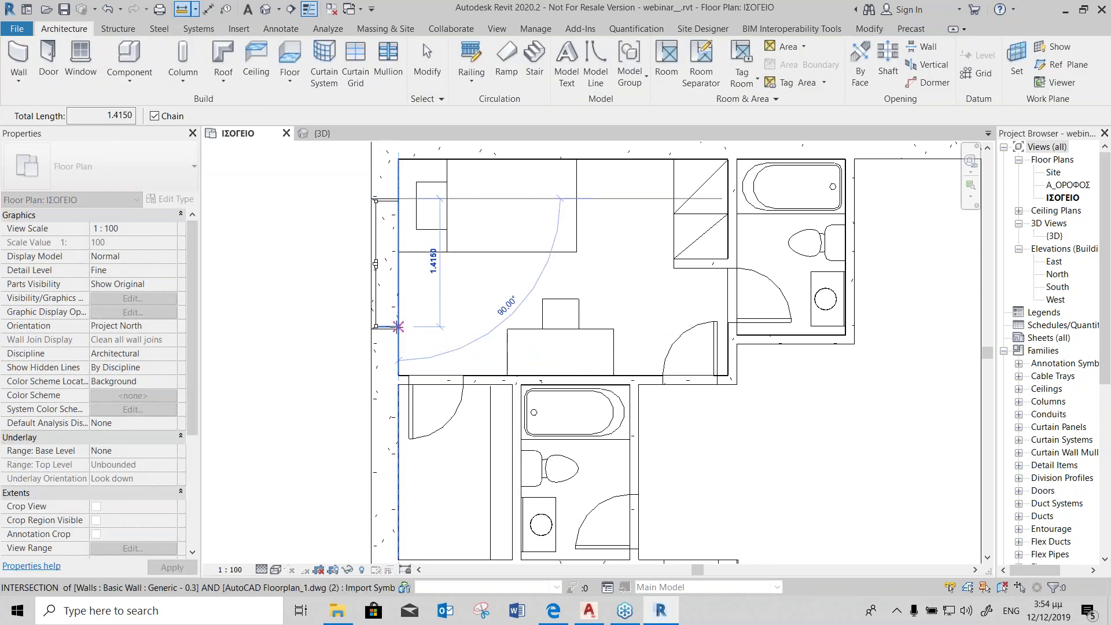
{"action": "left_click", "coordinate": [398, 327]}
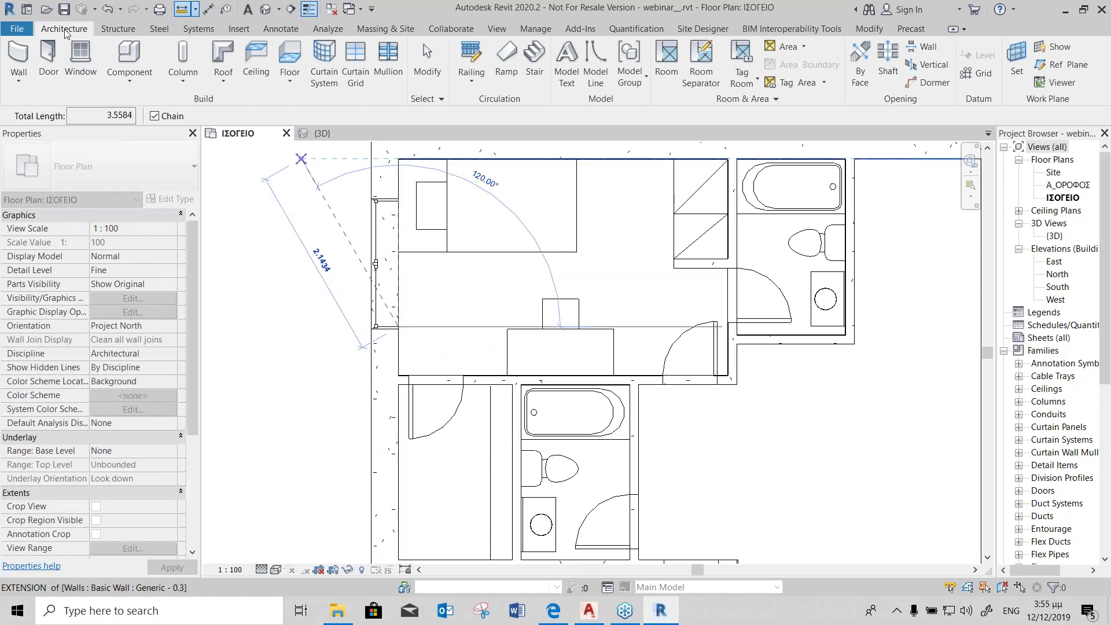
{"action": "left_click", "coordinate": [81, 64]}
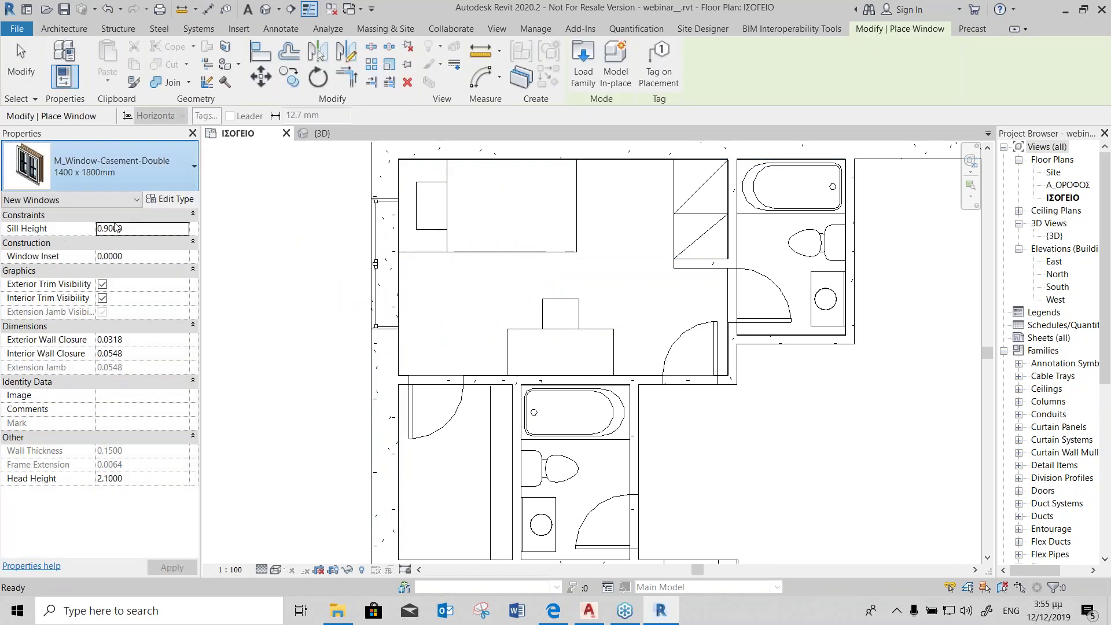
Step: Set the M_Window-Double-Hung 600 x 1100mm type's width to 1.4
{"action": "left_click", "coordinate": [193, 167]}
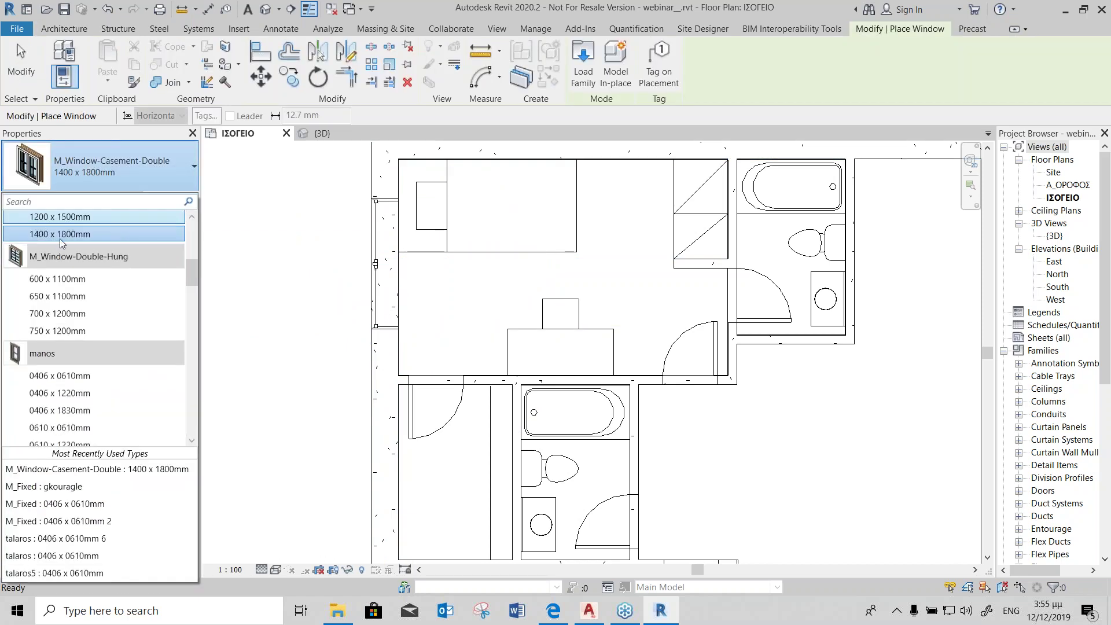
{"action": "left_click", "coordinate": [58, 278]}
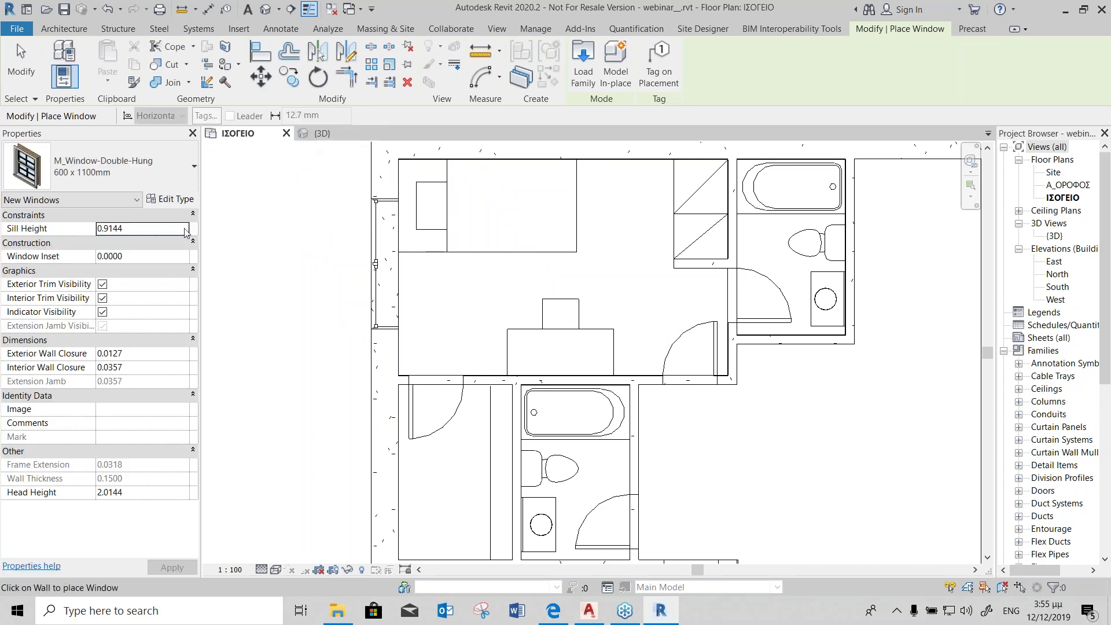
{"action": "left_click", "coordinate": [173, 200]}
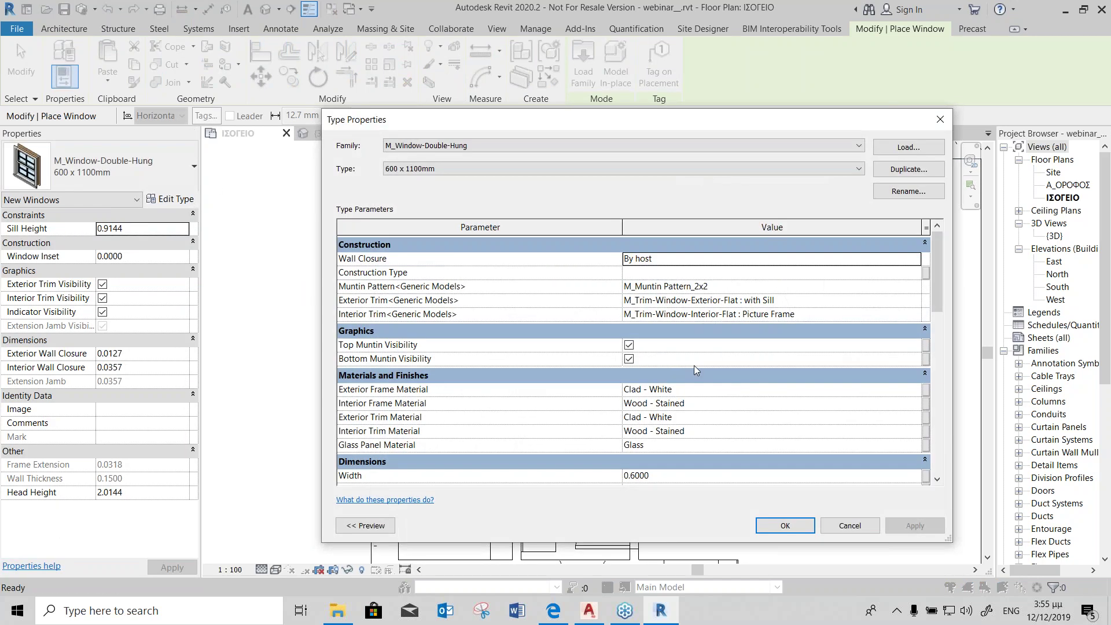
{"action": "left_click_drag", "start_coordinate": [935, 299], "coordinate": [939, 332]}
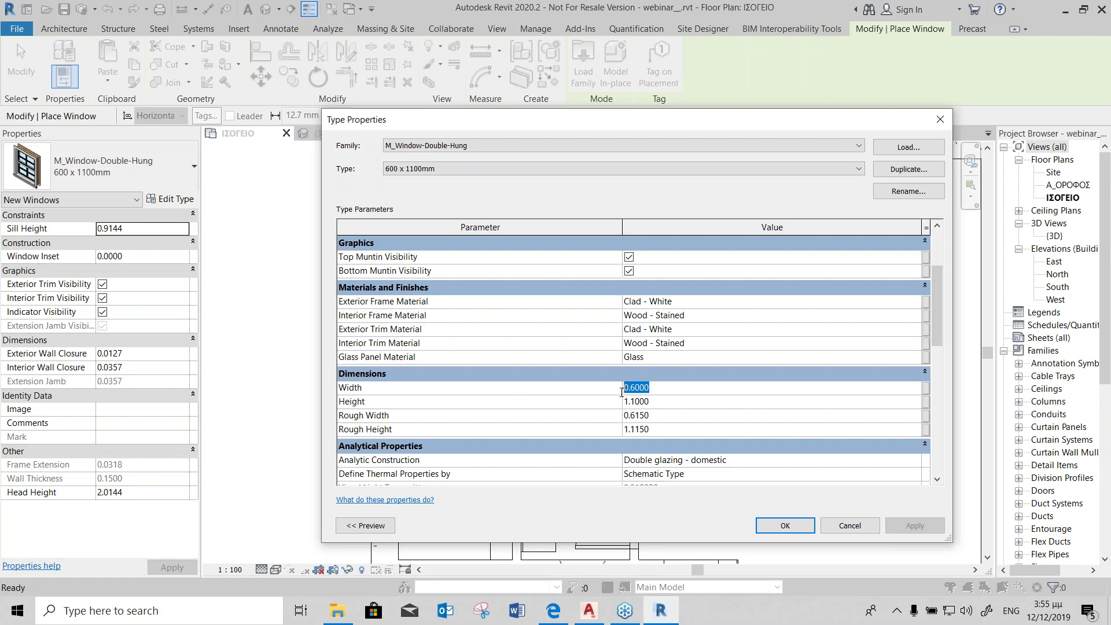
{"action": "mouse_move", "coordinate": [637, 388]}
{"action": "type", "text": ".4"}
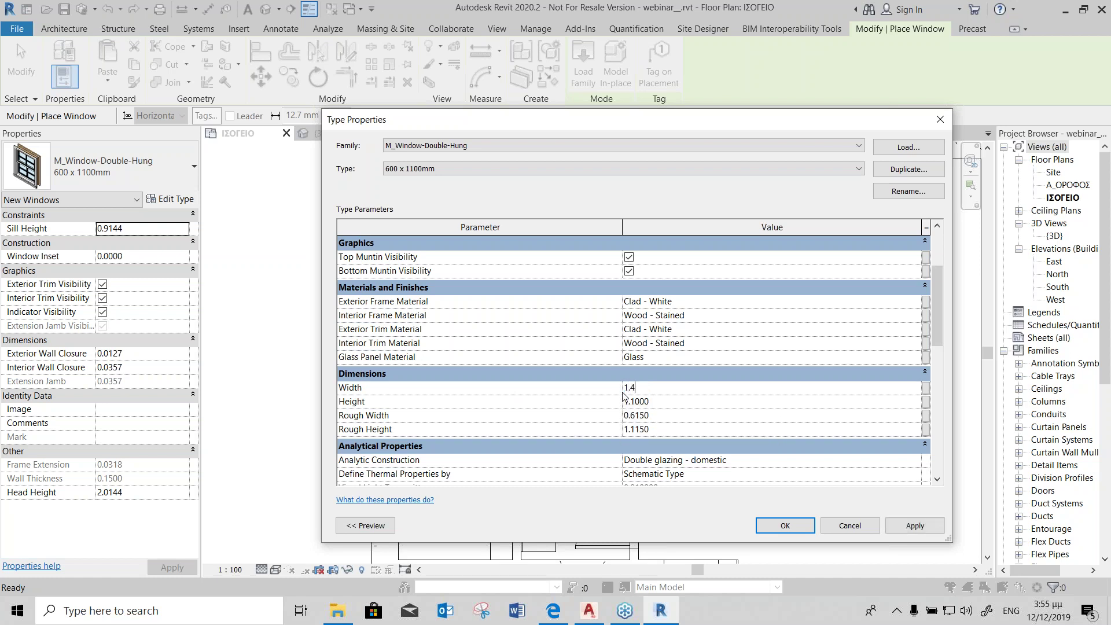
{"action": "left_click", "coordinate": [779, 529]}
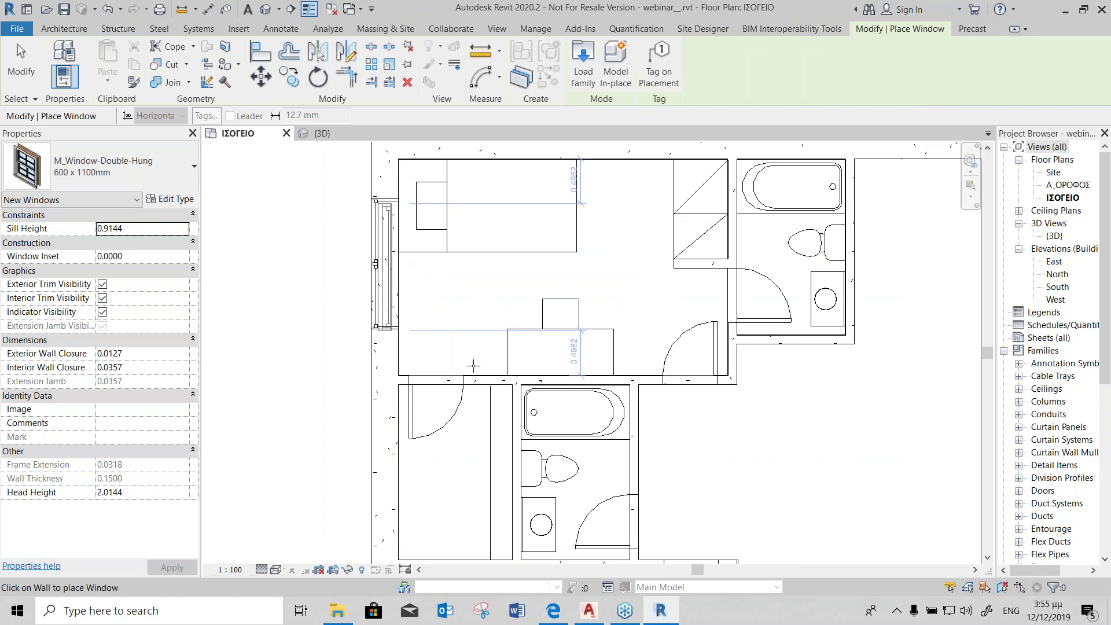
Step: Place the 1.4-wide double-hung window in the lower bedroom's bottom wall
{"action": "scroll", "coordinate": [726, 360], "scroll_direction": "down", "scroll_amount": 3}
{"action": "middle_click_drag", "start_coordinate": [760, 410], "coordinate": [456, 300]}
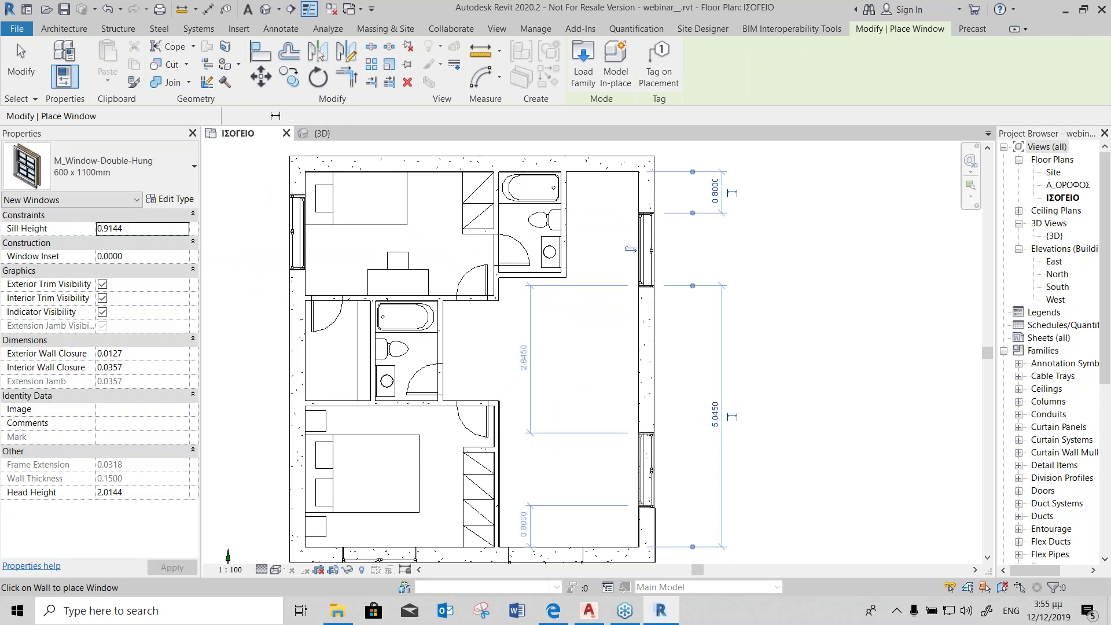
{"action": "scroll", "coordinate": [538, 489], "scroll_direction": "down", "scroll_amount": 1}
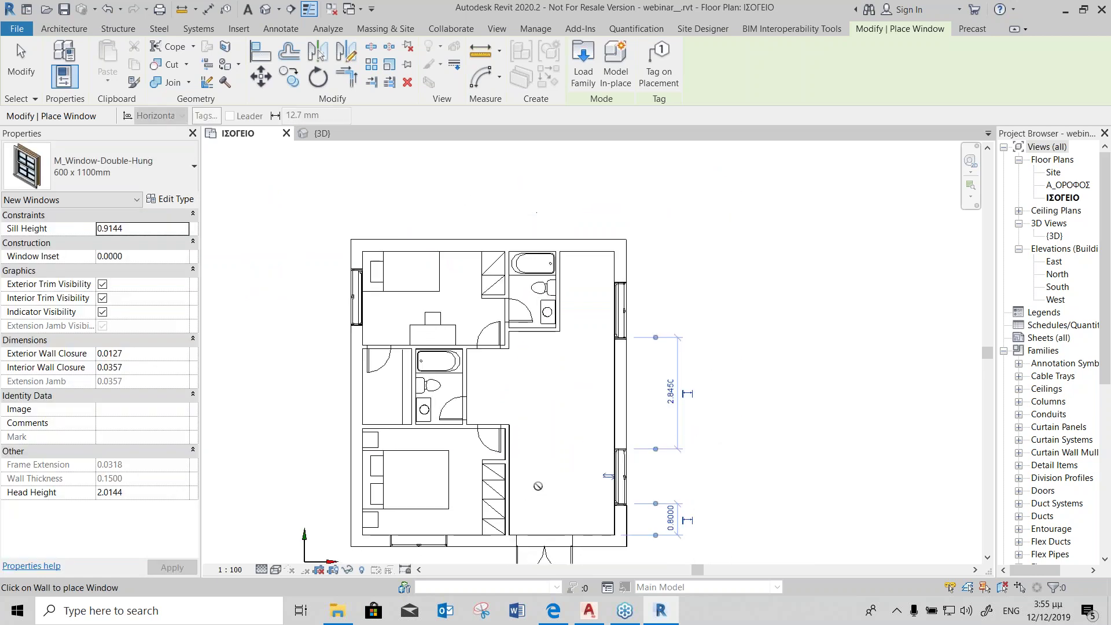
{"action": "middle_click_drag", "start_coordinate": [538, 486], "coordinate": [575, 394]}
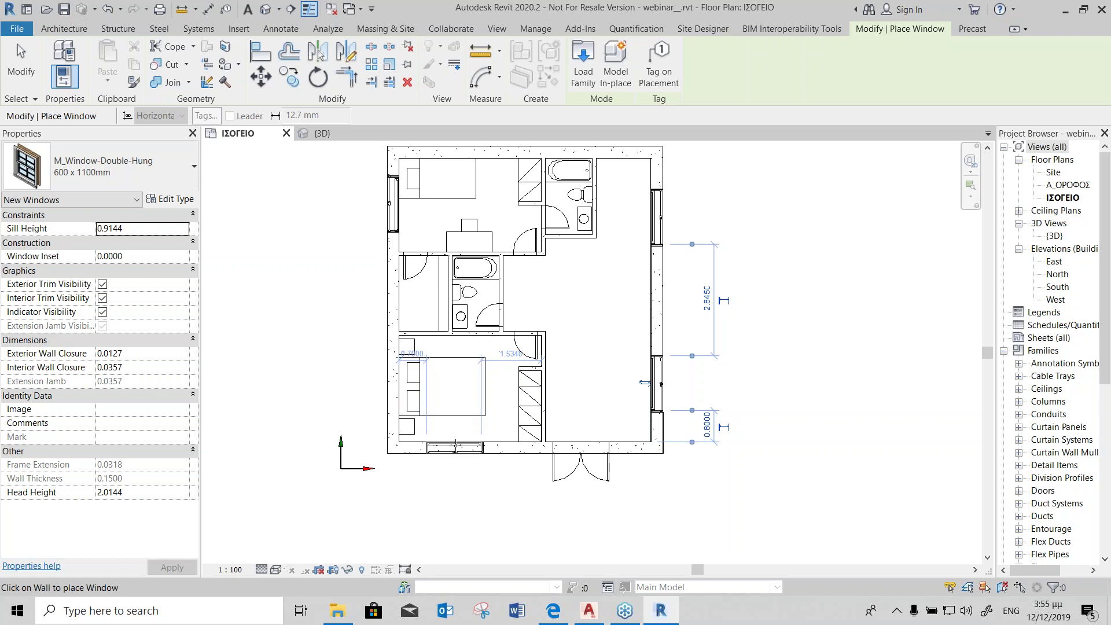
{"action": "left_click", "coordinate": [456, 446]}
Step: Orbit the 3D view to inspect the new window, then return to the plan
{"action": "scroll", "coordinate": [405, 301], "scroll_direction": "down", "scroll_amount": 1}
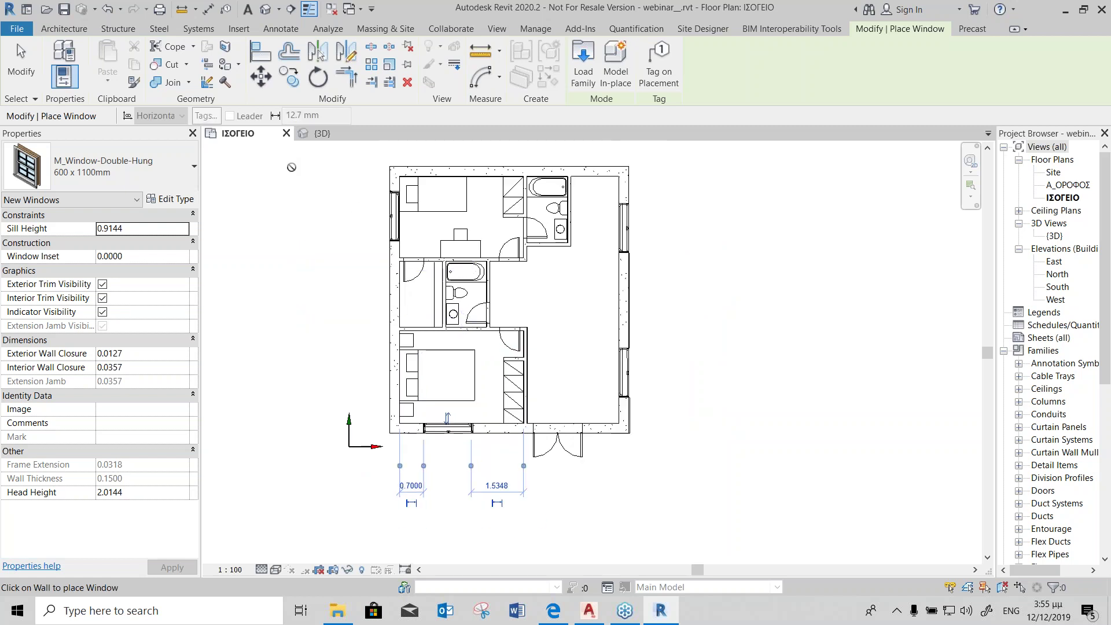
{"action": "left_click", "coordinate": [323, 133]}
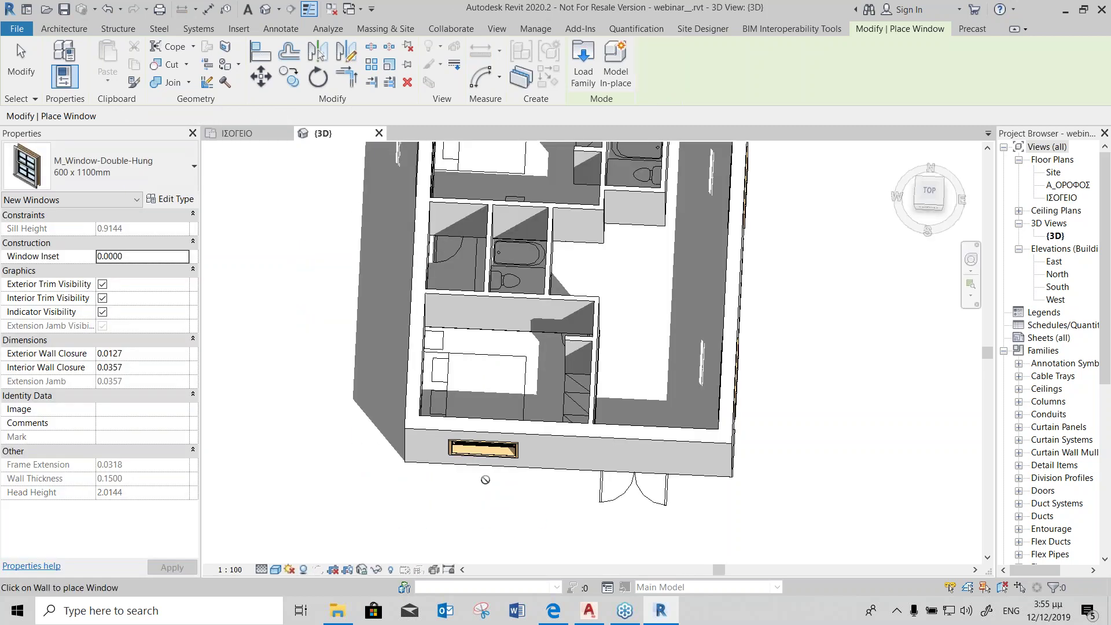
{"action": "mouse_move", "coordinate": [485, 480]}
{"action": "middle_mouse_down", "text": "shift"}
{"action": "mouse_move", "coordinate": [643, 301]}
{"action": "mouse_move", "coordinate": [350, 322]}
{"action": "mouse_move", "coordinate": [290, 340]}
{"action": "mouse_move", "coordinate": [504, 467]}
{"action": "mouse_move", "coordinate": [405, 405]}
{"action": "middle_mouse_up", "text": "shift"}
{"action": "left_click", "coordinate": [242, 134]}
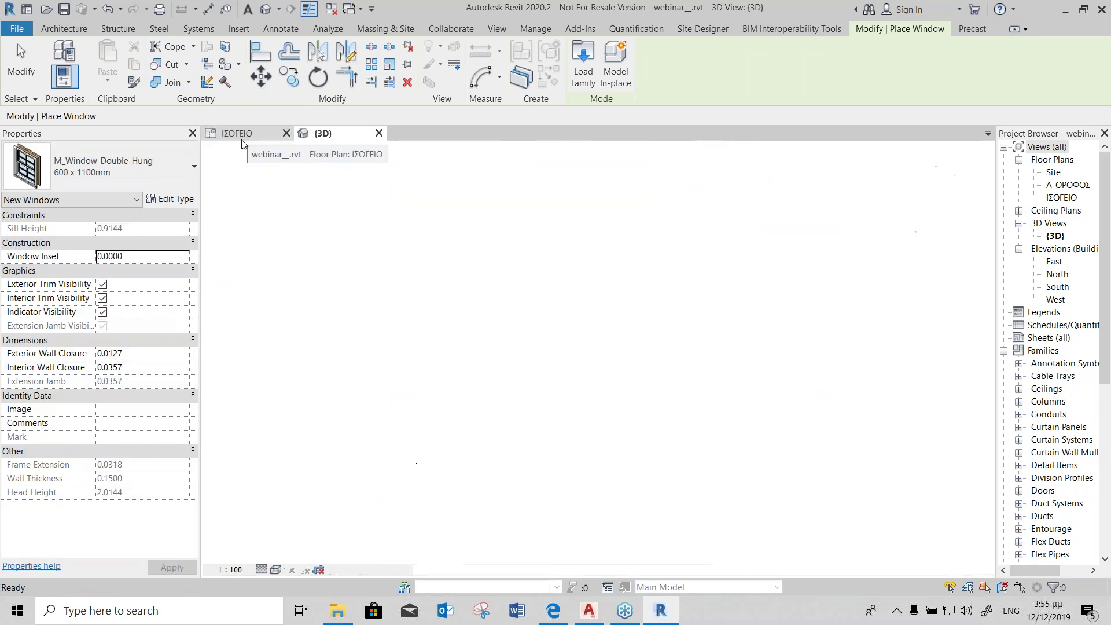
Step: Measure the 0.6 door opening at the bathroom wall
{"action": "scroll", "coordinate": [554, 314], "scroll_direction": "up", "scroll_amount": 2}
{"action": "scroll", "coordinate": [554, 315], "scroll_direction": "up", "scroll_amount": 3}
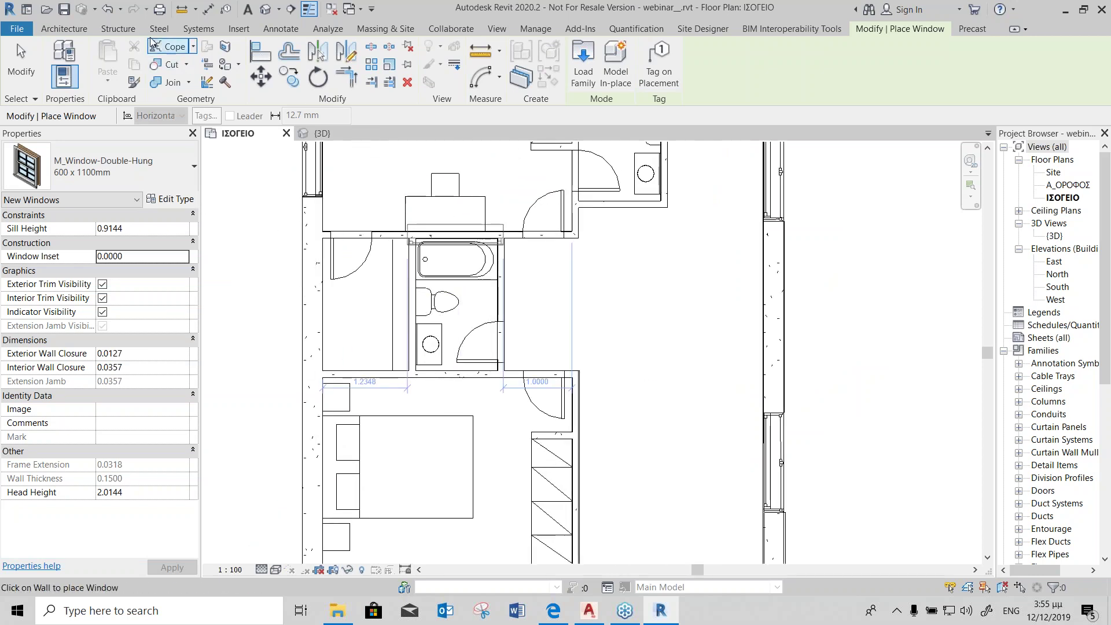
{"action": "left_click", "coordinate": [182, 9]}
{"action": "left_click", "coordinate": [504, 321]}
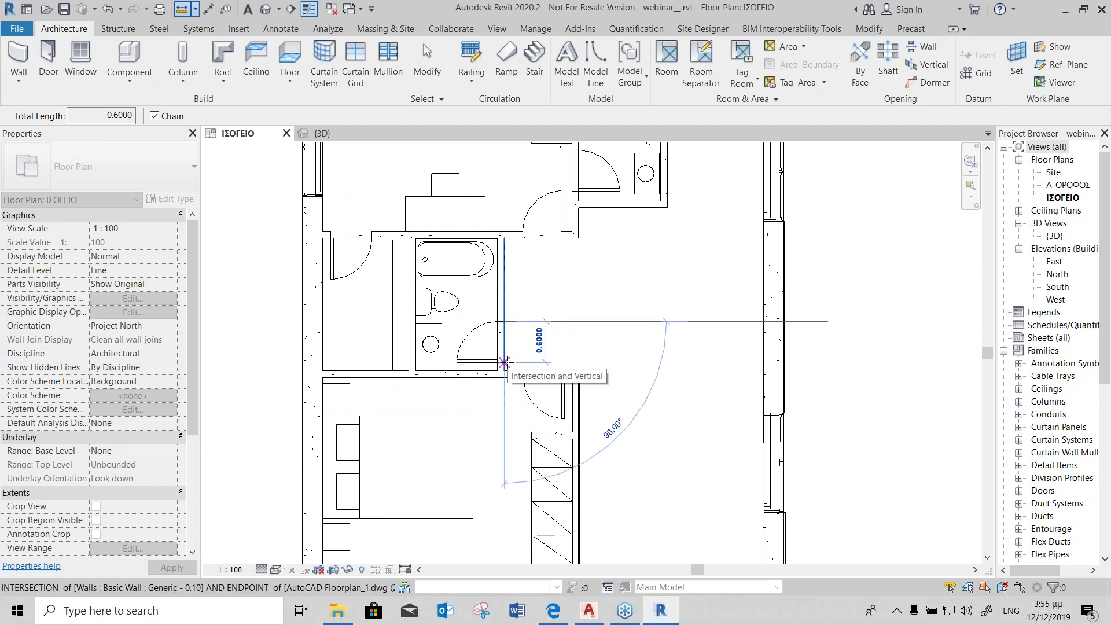
{"action": "left_click", "coordinate": [504, 363]}
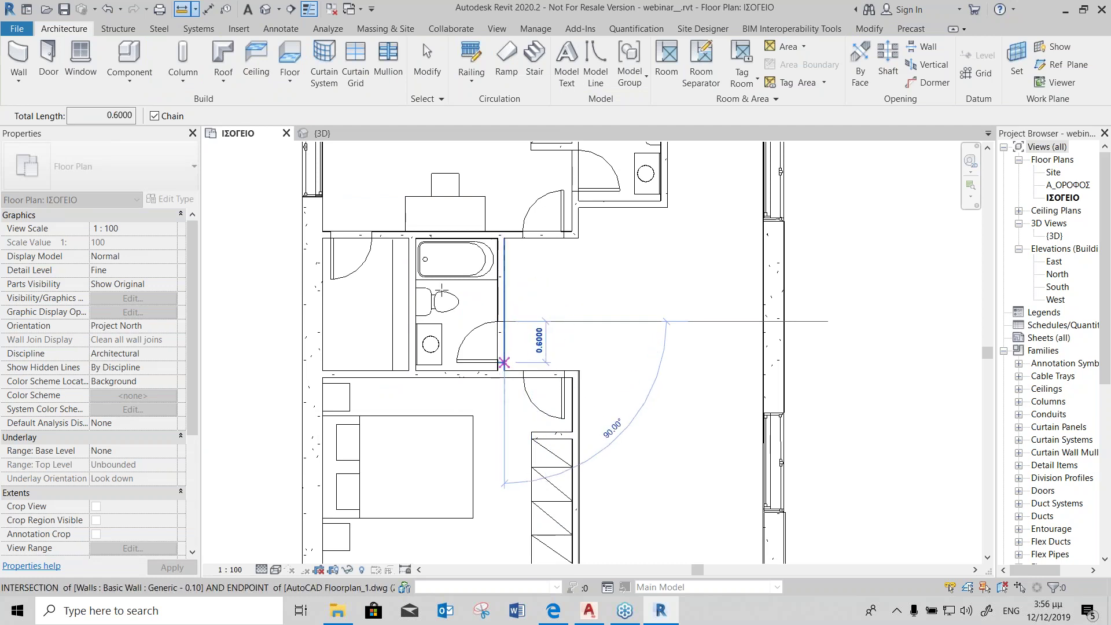
Step: Choose the M_Single-Flush 0762 x 2032mm door and confirm its 0.6 width in Edit Type
{"action": "left_click", "coordinate": [48, 60]}
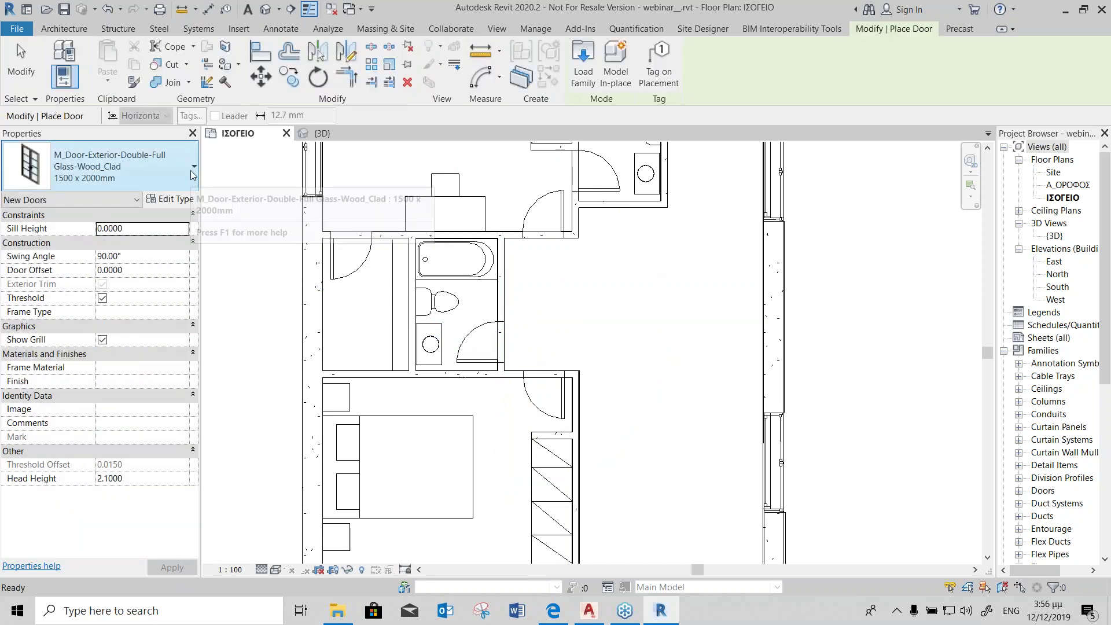
{"action": "left_click", "coordinate": [189, 185]}
{"action": "mouse_move", "coordinate": [59, 382]}
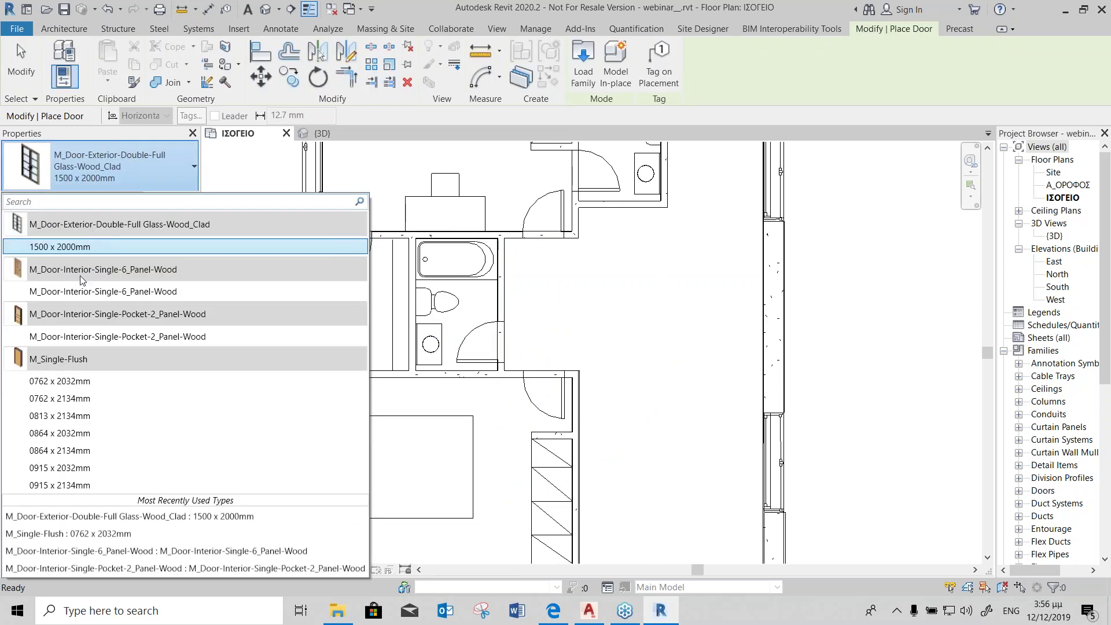
{"action": "left_click", "coordinate": [63, 382]}
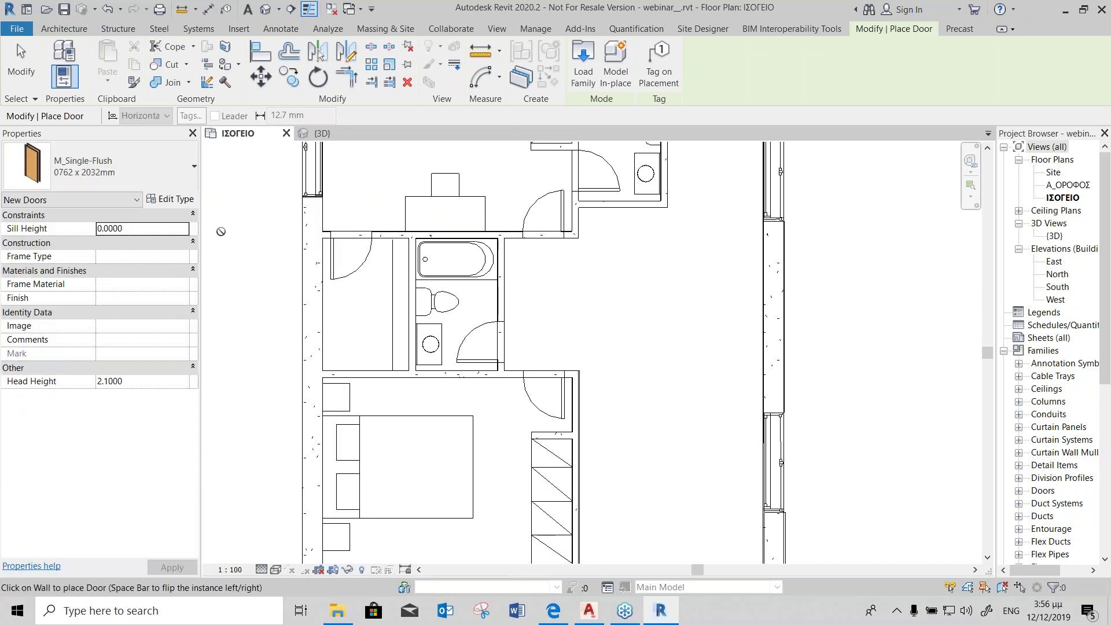
{"action": "left_click", "coordinate": [173, 201]}
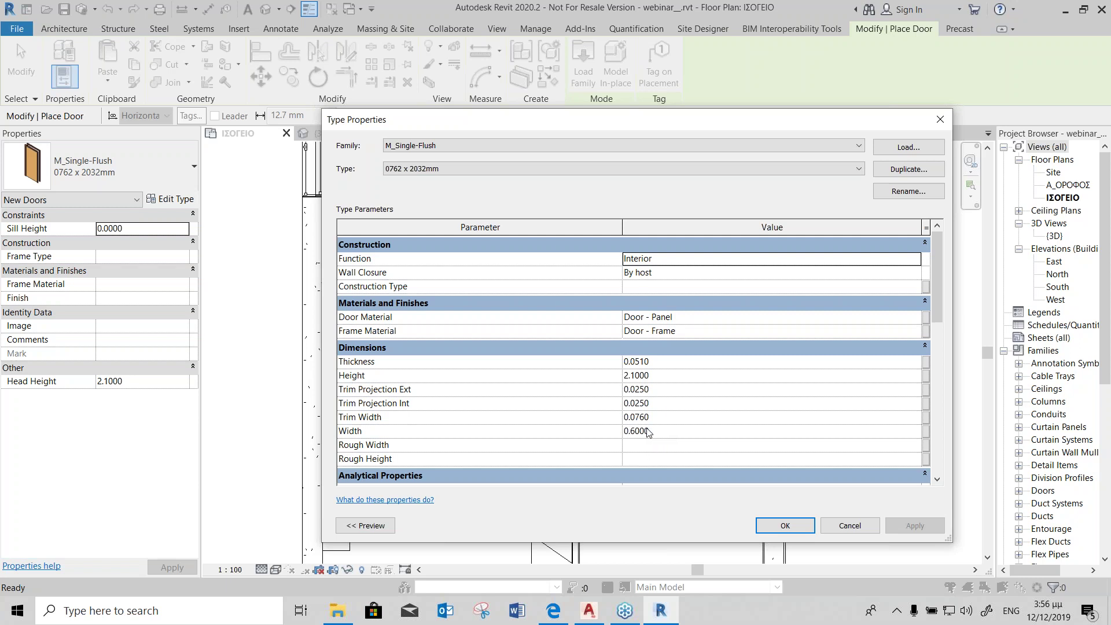
{"action": "left_click", "coordinate": [781, 525]}
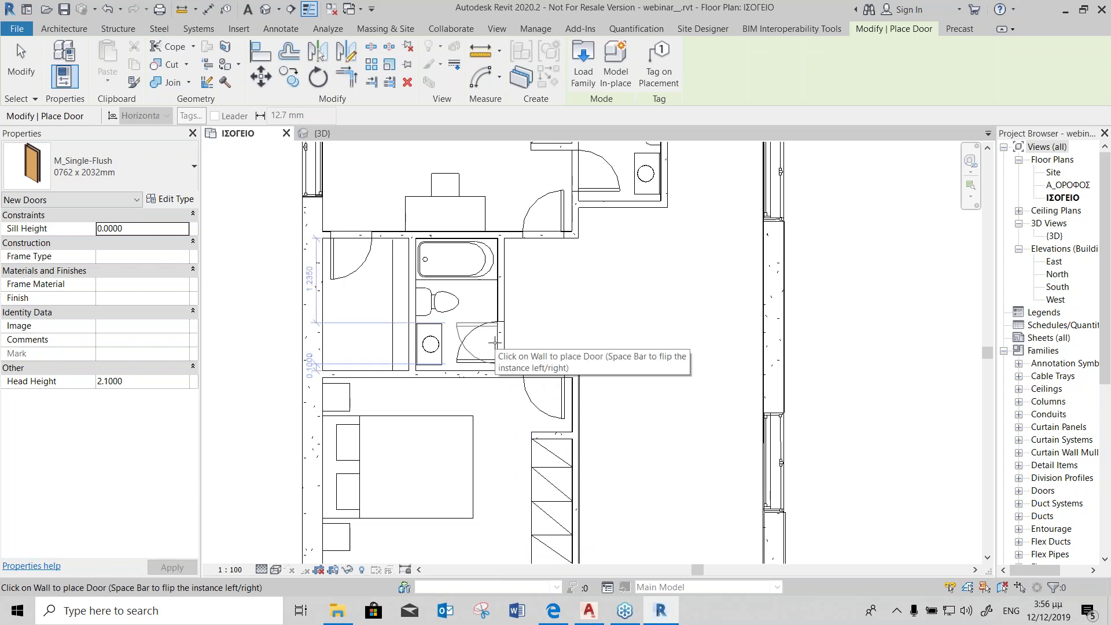
Step: Place single flush doors in the bathroom and hallway walls, flipping one swing
{"action": "left_click", "coordinate": [494, 343]}
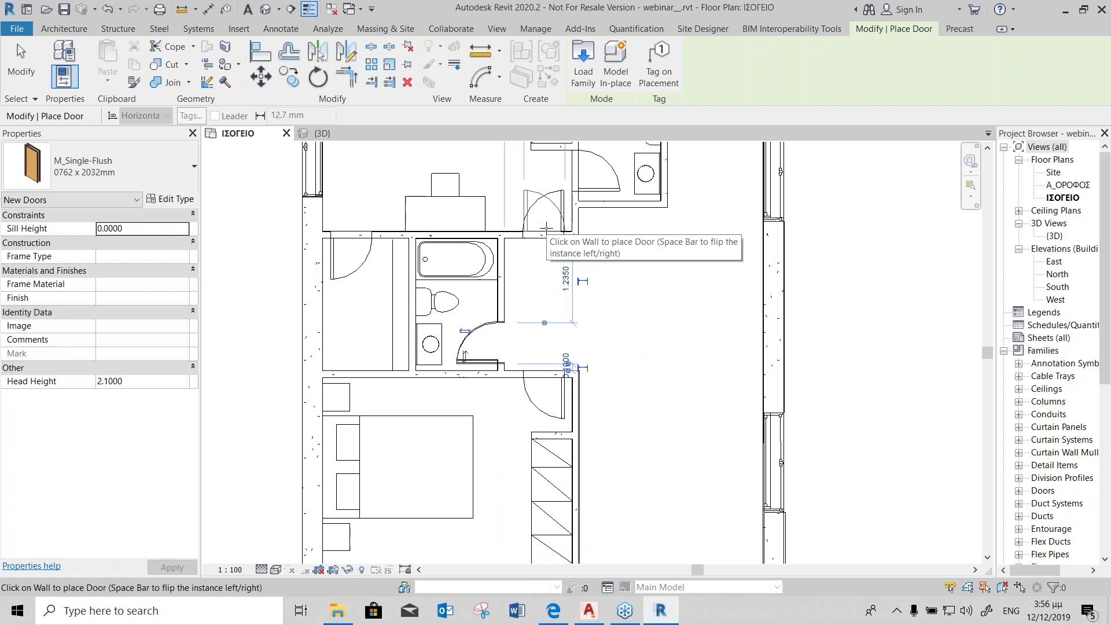
{"action": "key", "text": "space"}
{"action": "left_click", "coordinate": [498, 344]}
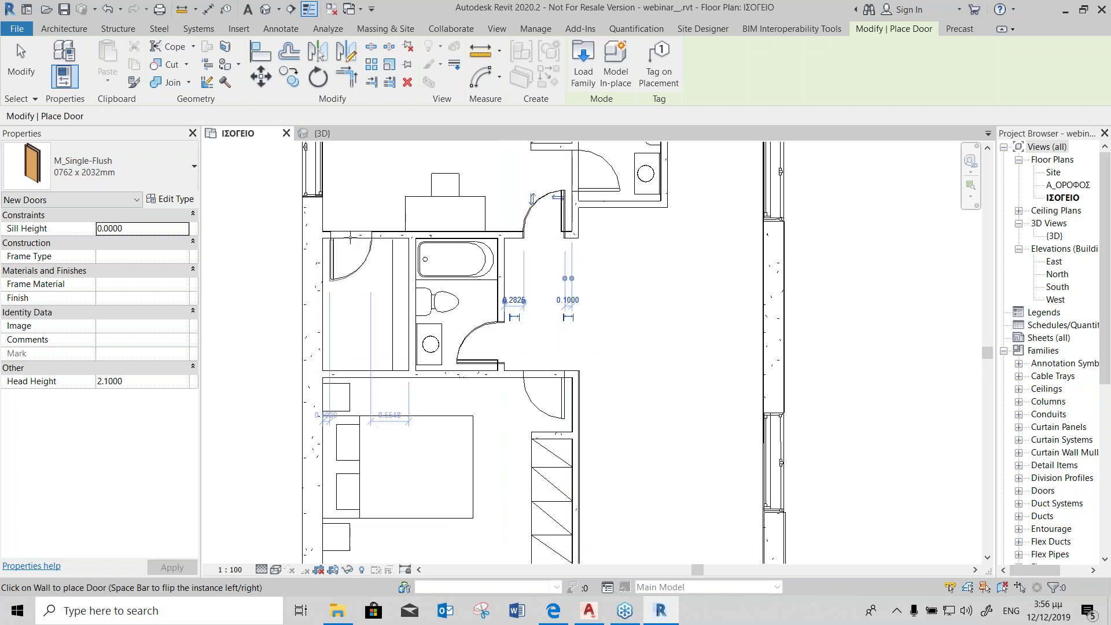
{"action": "left_click", "coordinate": [507, 259]}
{"action": "scroll", "coordinate": [532, 266], "scroll_direction": "down", "scroll_amount": 2}
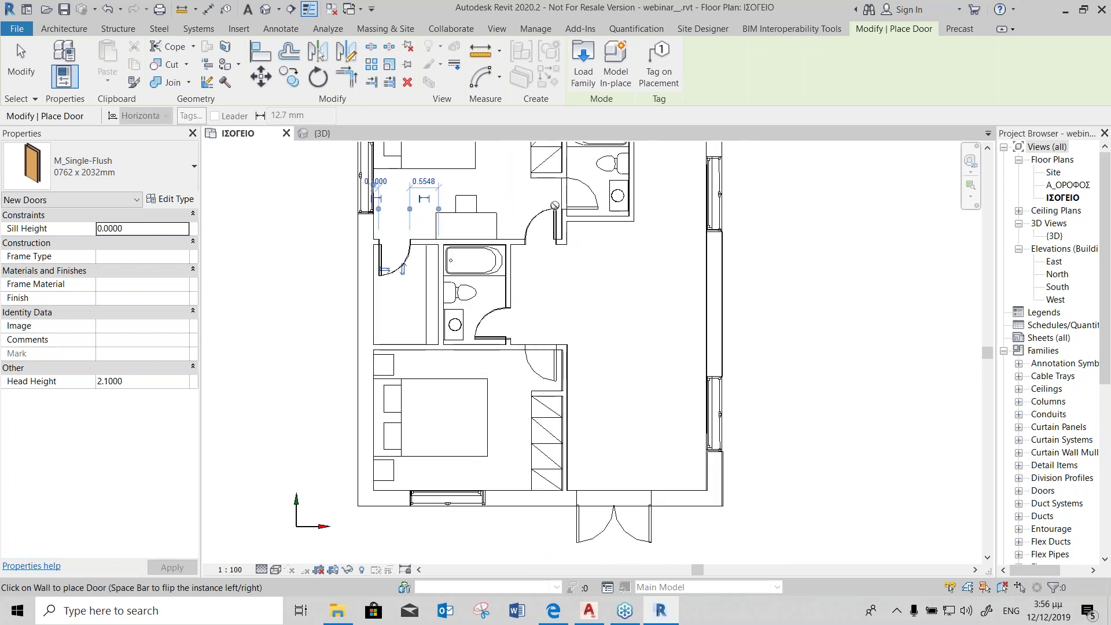
{"action": "left_click", "coordinate": [564, 194]}
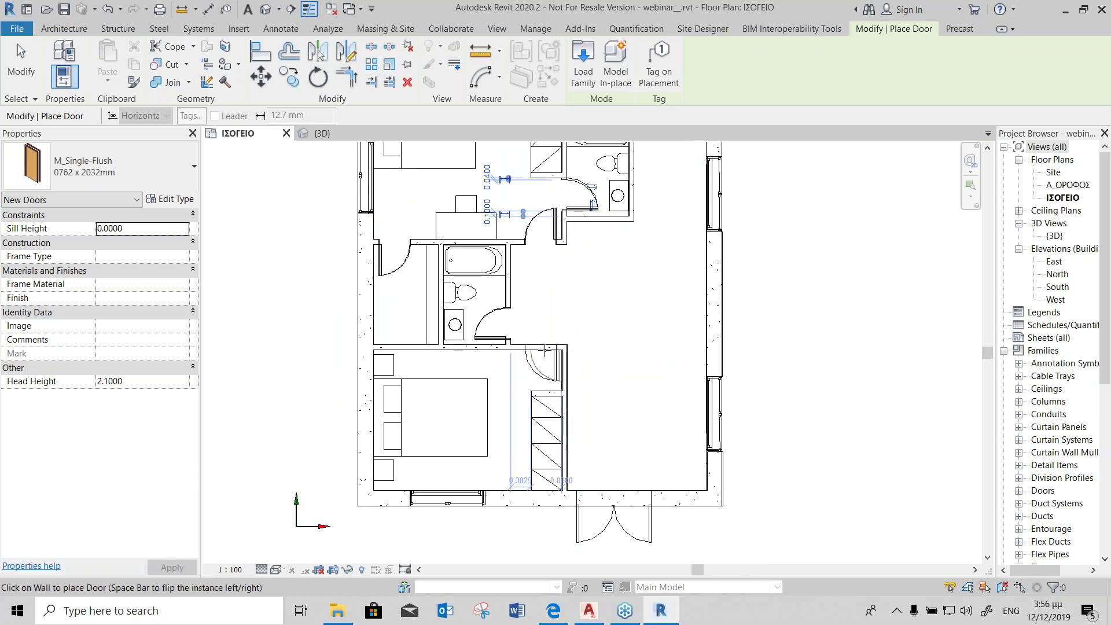
{"action": "scroll", "coordinate": [543, 351], "scroll_direction": "up", "scroll_amount": 3}
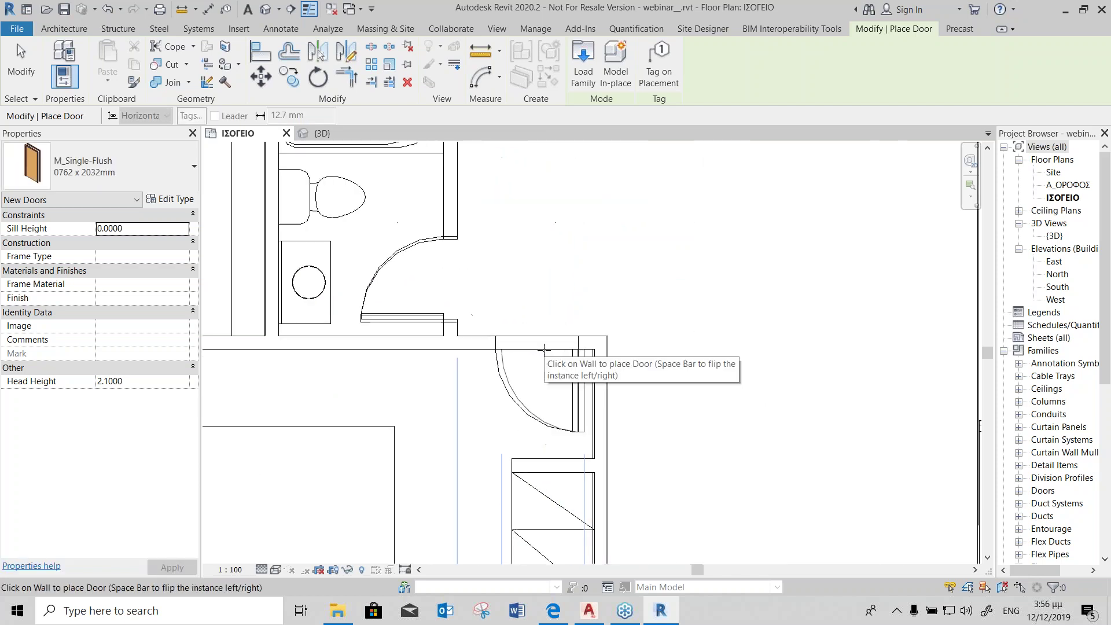
{"action": "scroll", "coordinate": [541, 353], "scroll_direction": "down", "scroll_amount": 2}
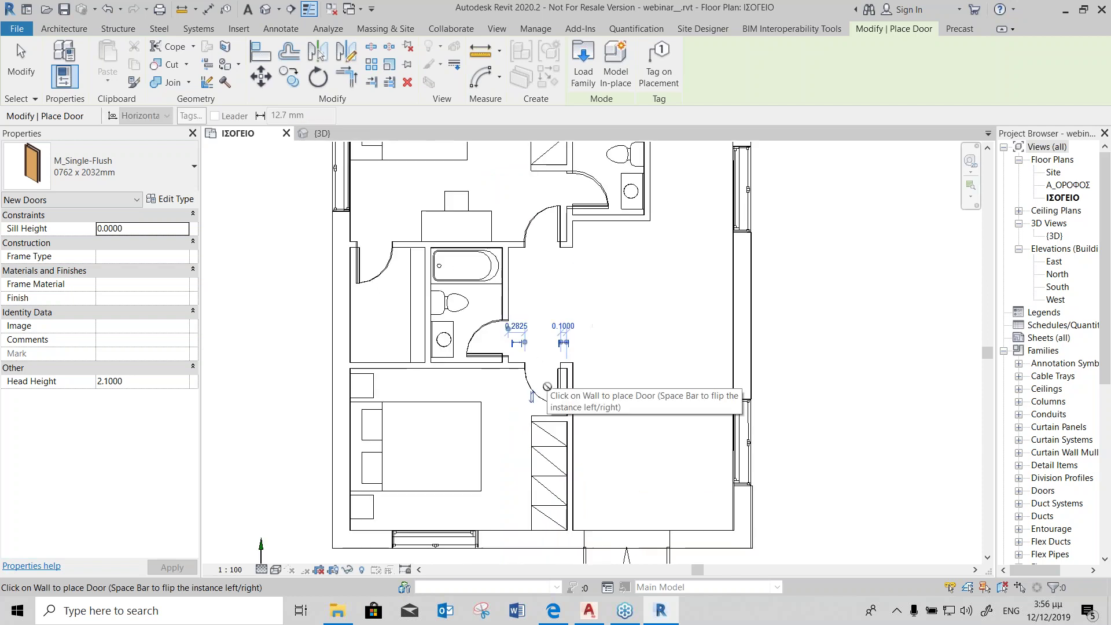
{"action": "scroll", "coordinate": [547, 376], "scroll_direction": "down", "scroll_amount": 2}
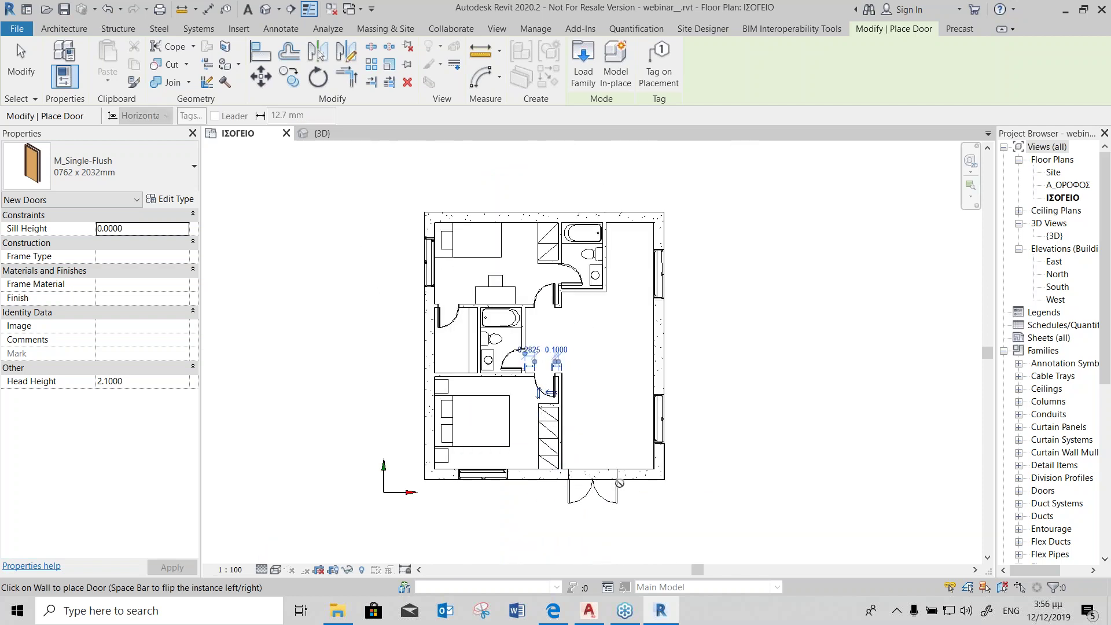
{"action": "left_click", "coordinate": [193, 168]}
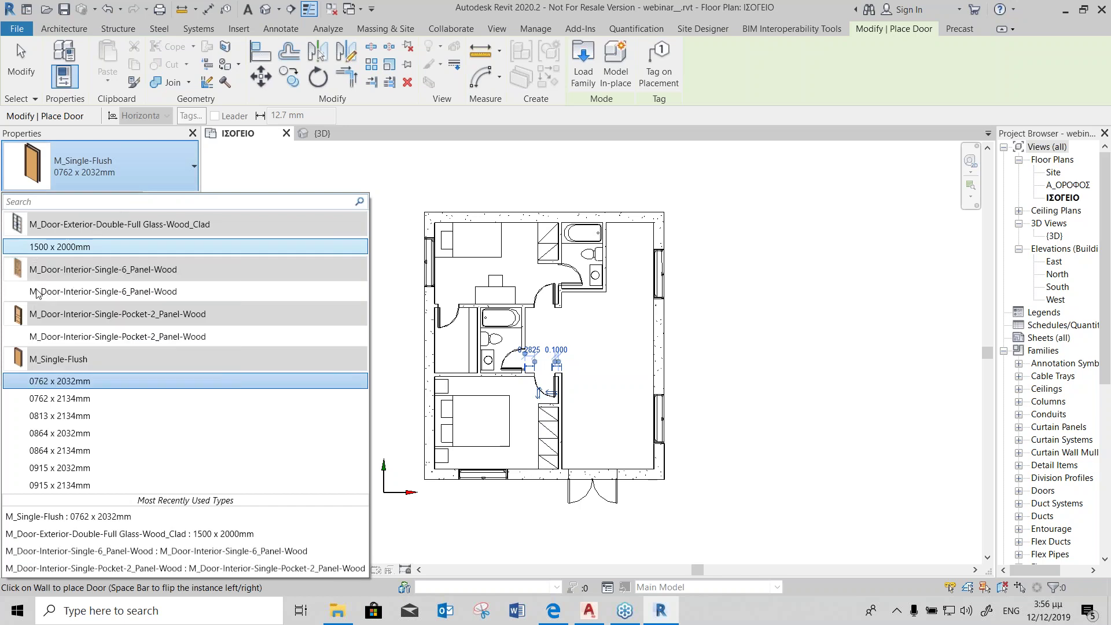
Step: Place an M_Door-Exterior-Double-Full Glass-Wood_Clad 1500 x 2000mm door in the bottom exterior wall
{"action": "left_click", "coordinate": [60, 248]}
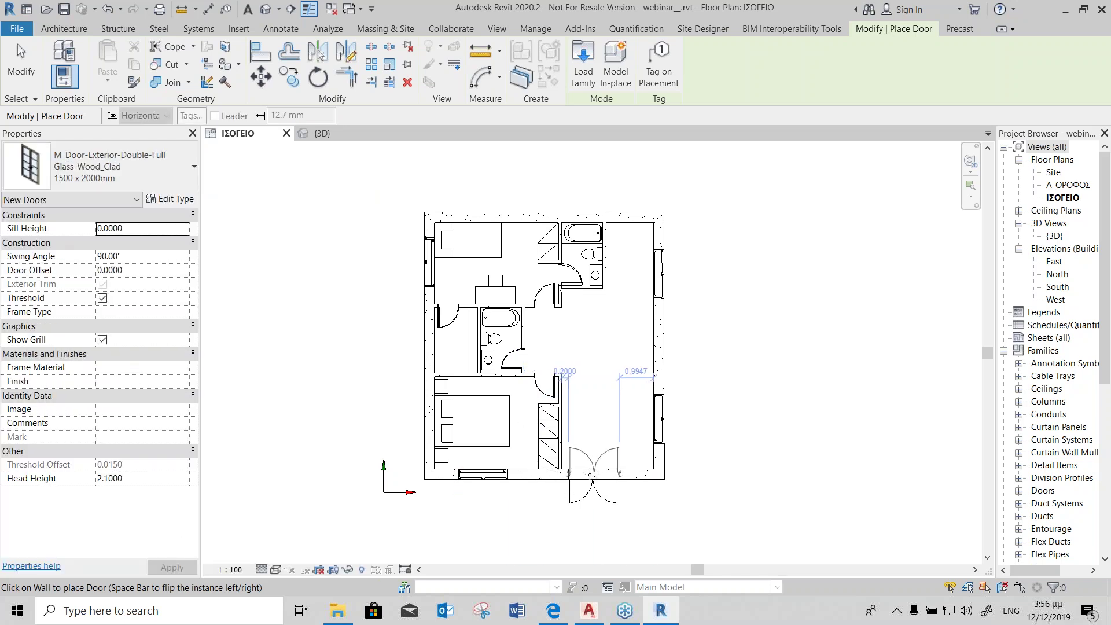
{"action": "scroll", "coordinate": [591, 486], "scroll_direction": "up", "scroll_amount": 3}
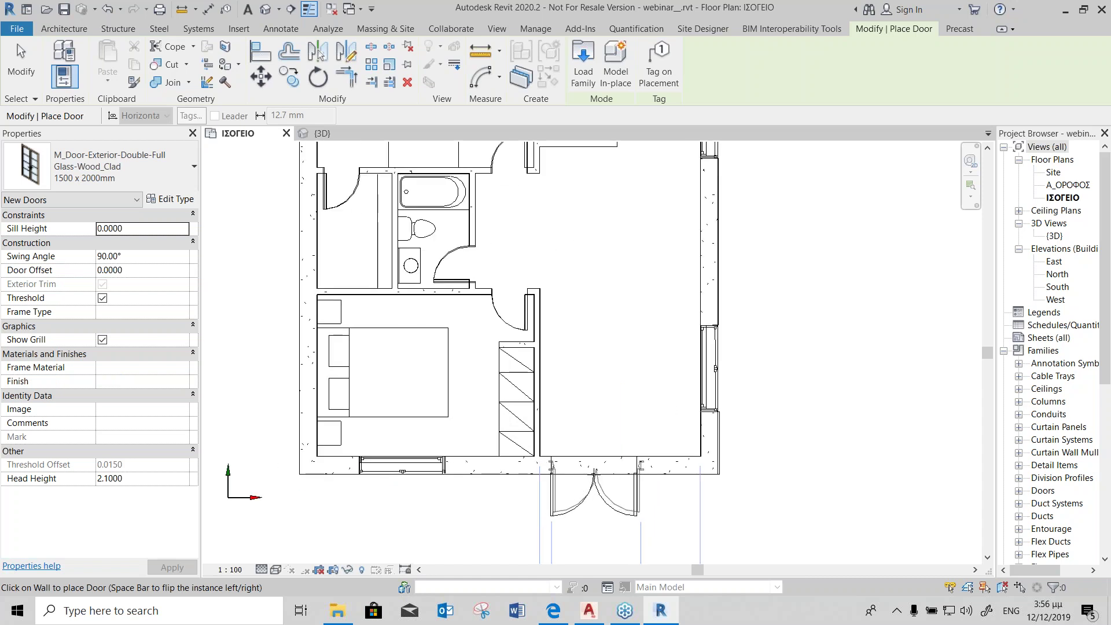
{"action": "left_click", "coordinate": [621, 405]}
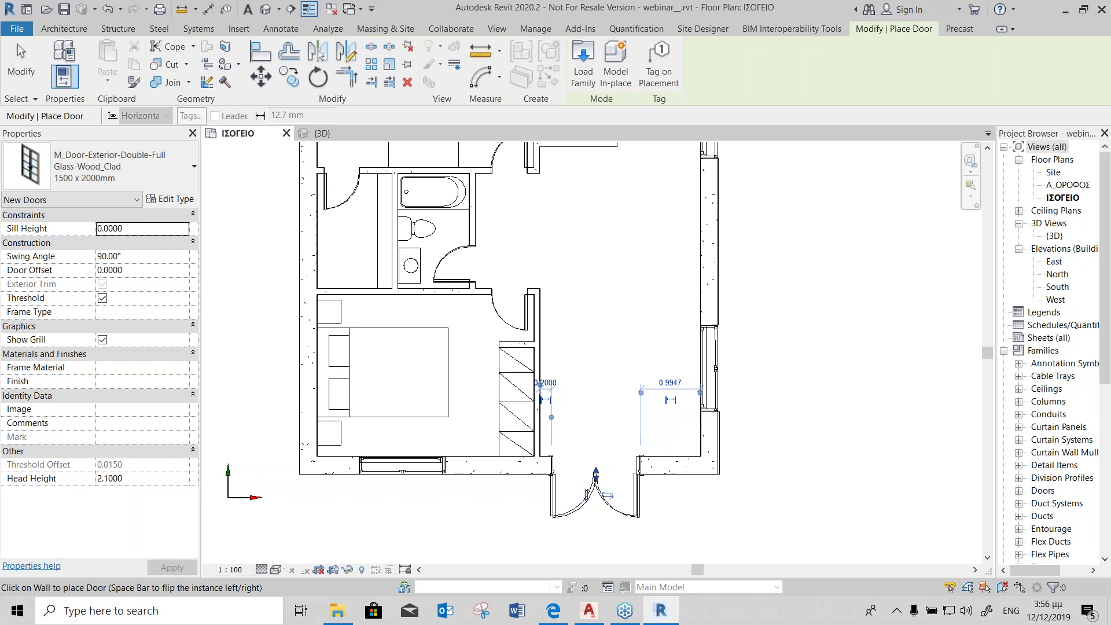
{"action": "scroll", "coordinate": [599, 363], "scroll_direction": "down", "scroll_amount": 3}
{"action": "scroll", "coordinate": [599, 363], "scroll_direction": "down", "scroll_amount": 2}
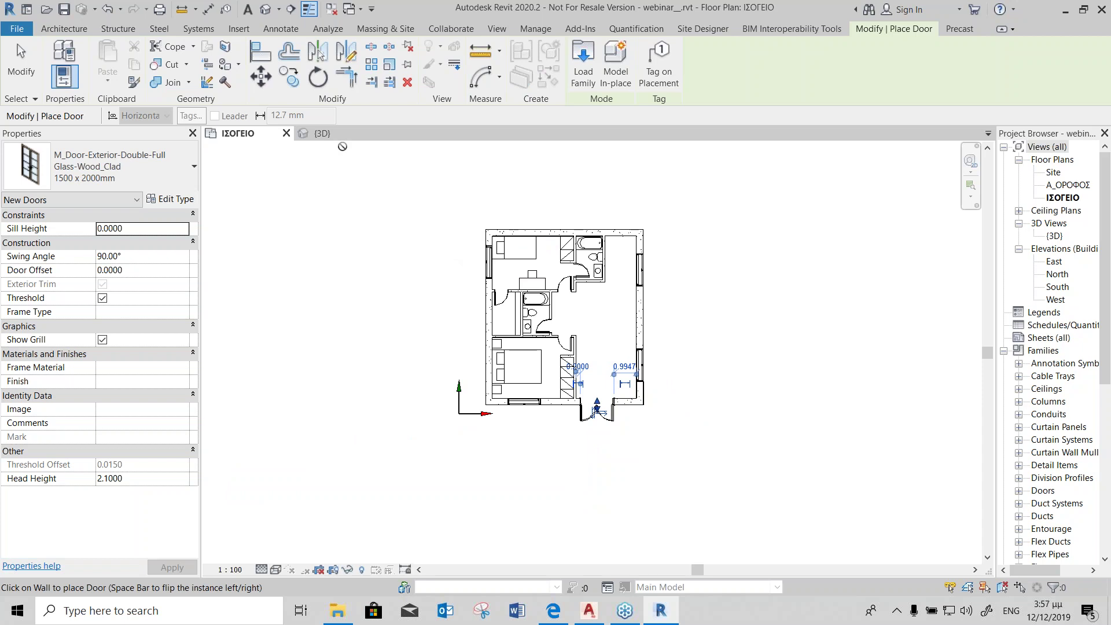
{"action": "left_click", "coordinate": [322, 134]}
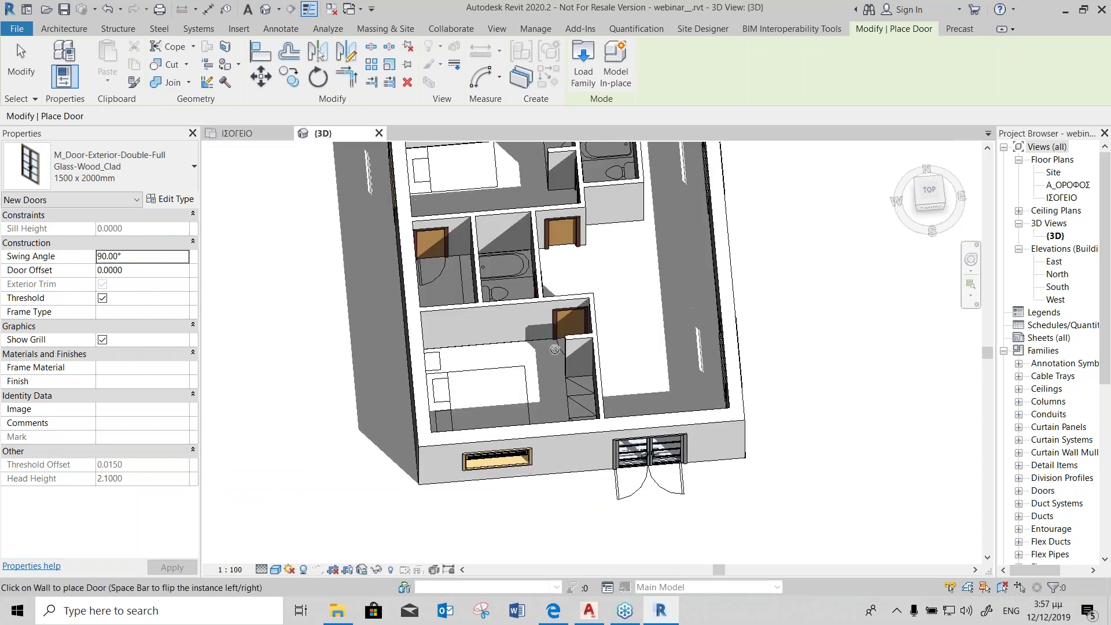
{"action": "mouse_move", "coordinate": [545, 389]}
{"action": "middle_mouse_down", "text": "shift"}
{"action": "mouse_move", "coordinate": [848, 339]}
{"action": "mouse_move", "coordinate": [404, 212]}
{"action": "middle_mouse_up", "text": "shift"}
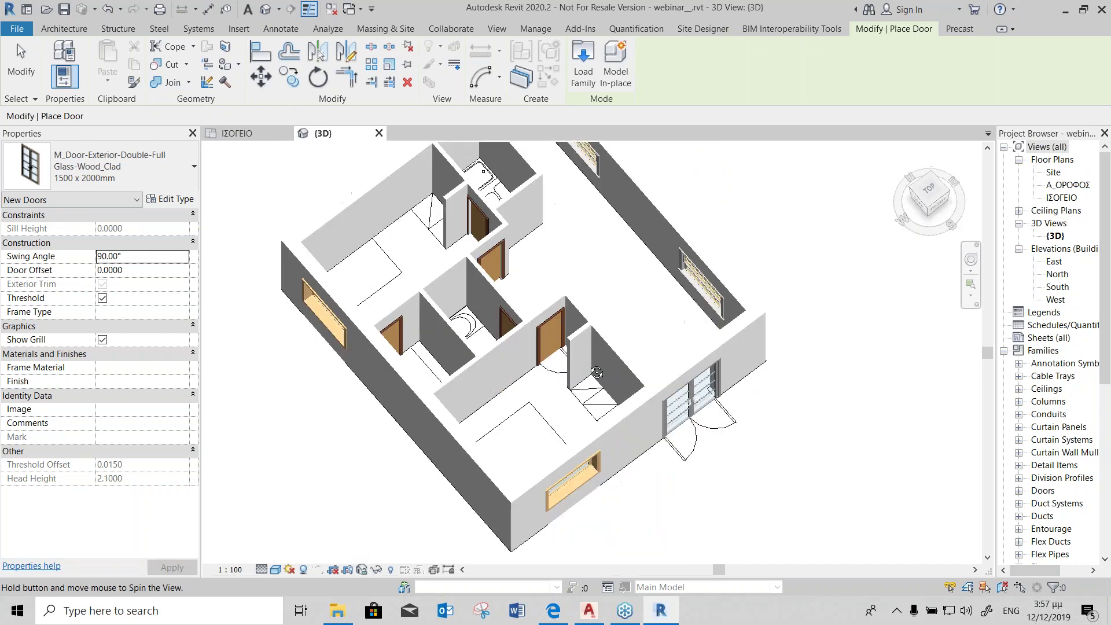
{"action": "scroll", "coordinate": [504, 283], "scroll_direction": "down", "scroll_amount": 2}
{"action": "left_click", "coordinate": [240, 133]}
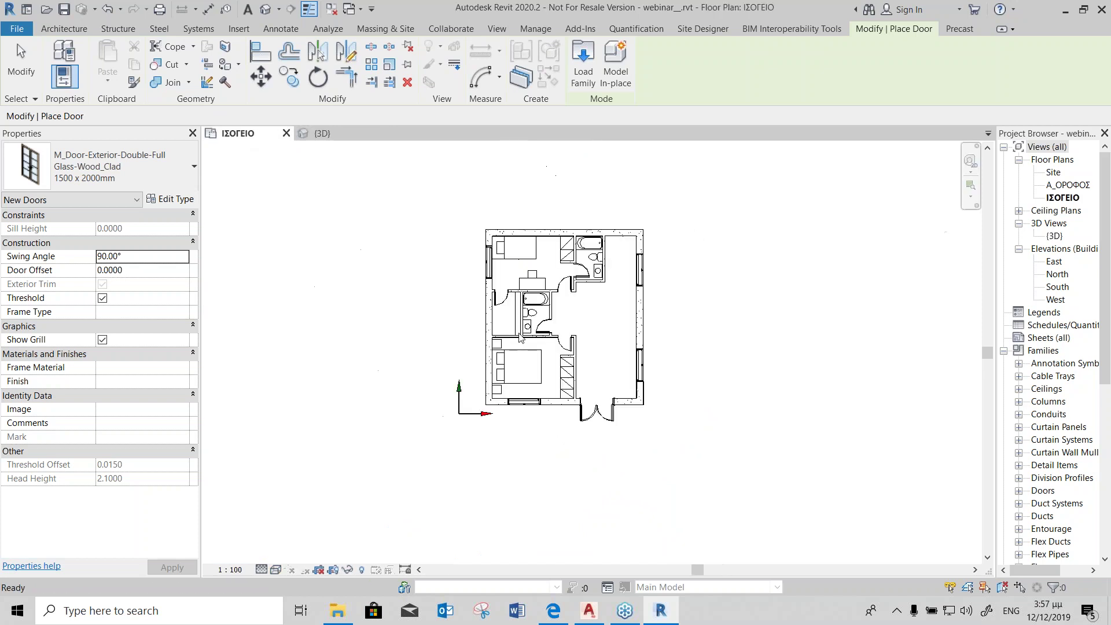
Step: Draw a horizontal section across the building from left to right
{"action": "left_click", "coordinate": [291, 9]}
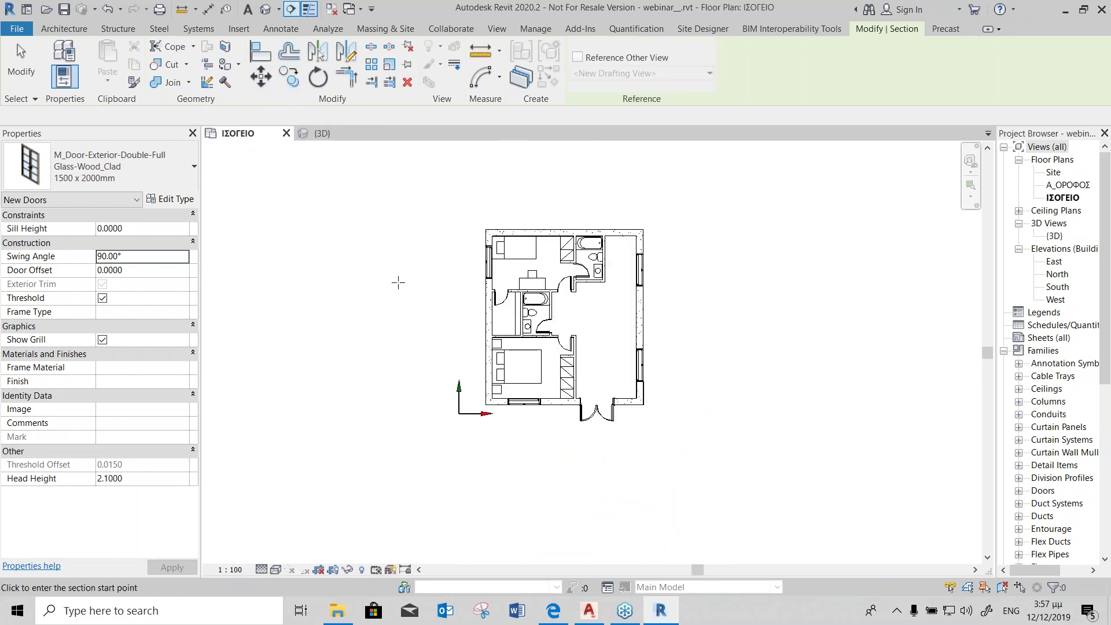
{"action": "scroll", "coordinate": [533, 343], "scroll_direction": "up", "scroll_amount": 2}
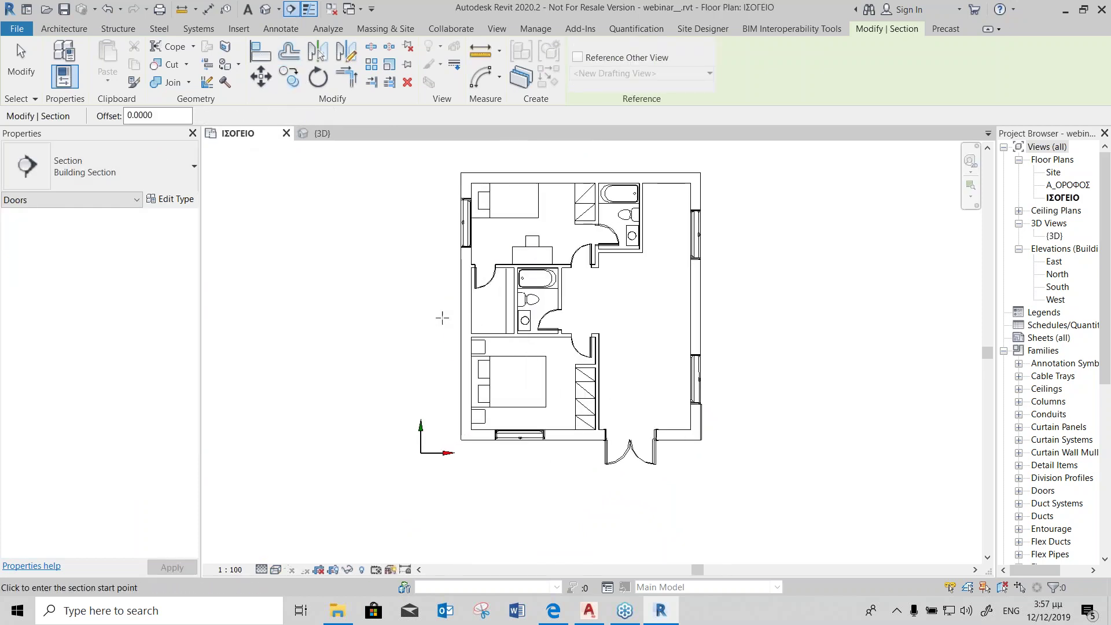
{"action": "left_click", "coordinate": [409, 321]}
{"action": "left_click", "coordinate": [782, 320]}
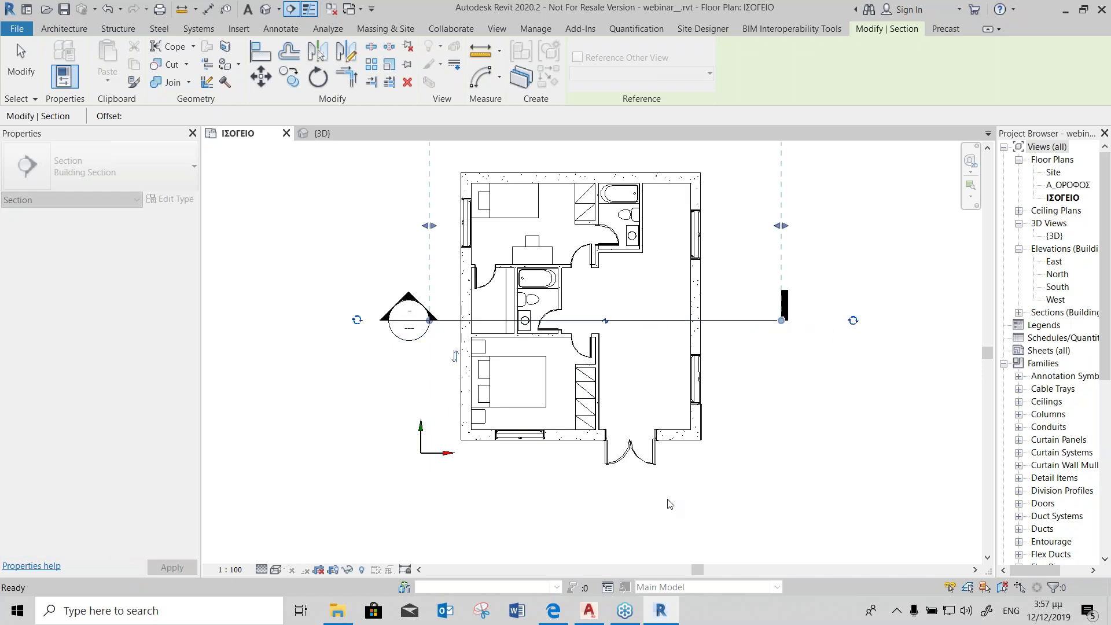
{"action": "key", "text": "Escape"}
Step: Draw a vertical section from below to above the building, then expand the section views list
{"action": "left_click", "coordinate": [289, 10]}
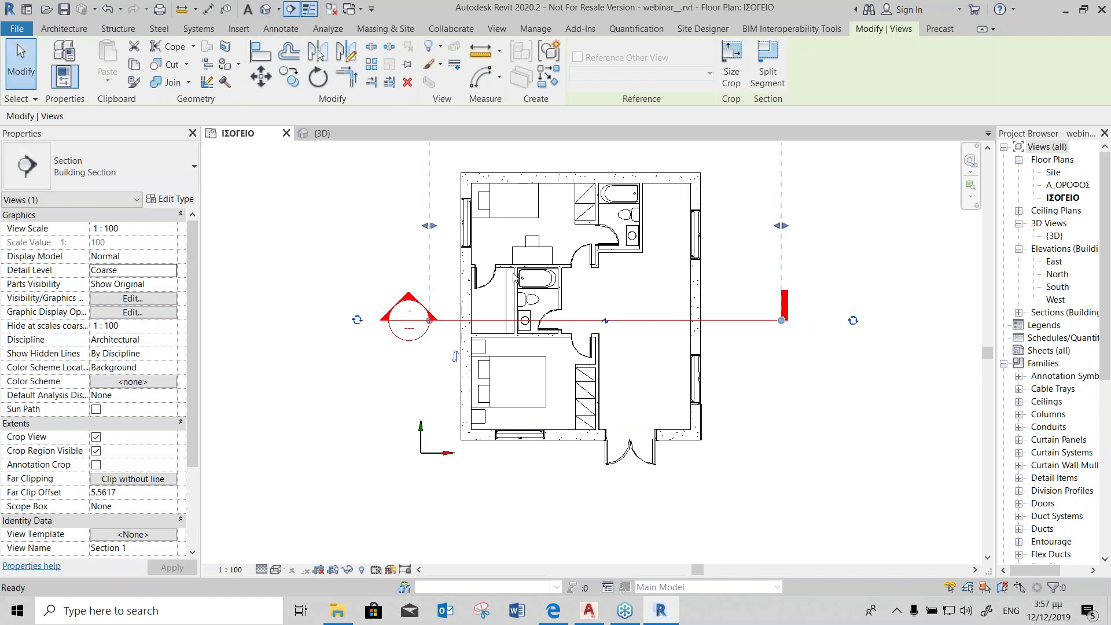
{"action": "left_click", "coordinate": [528, 480]}
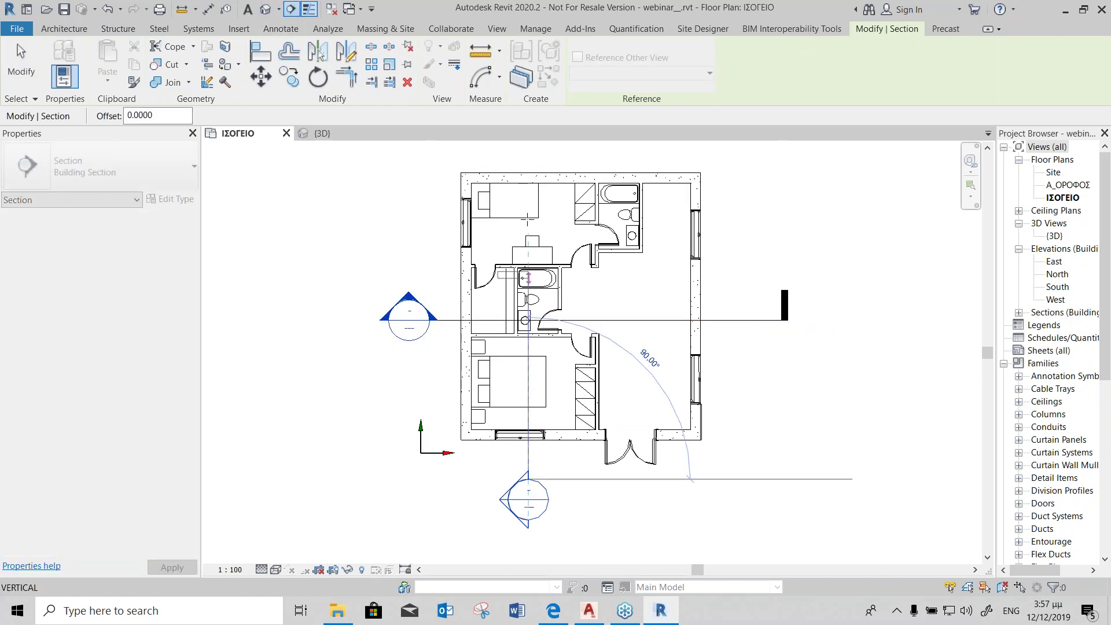
{"action": "left_click", "coordinate": [528, 155]}
{"action": "key", "text": "Escape"}
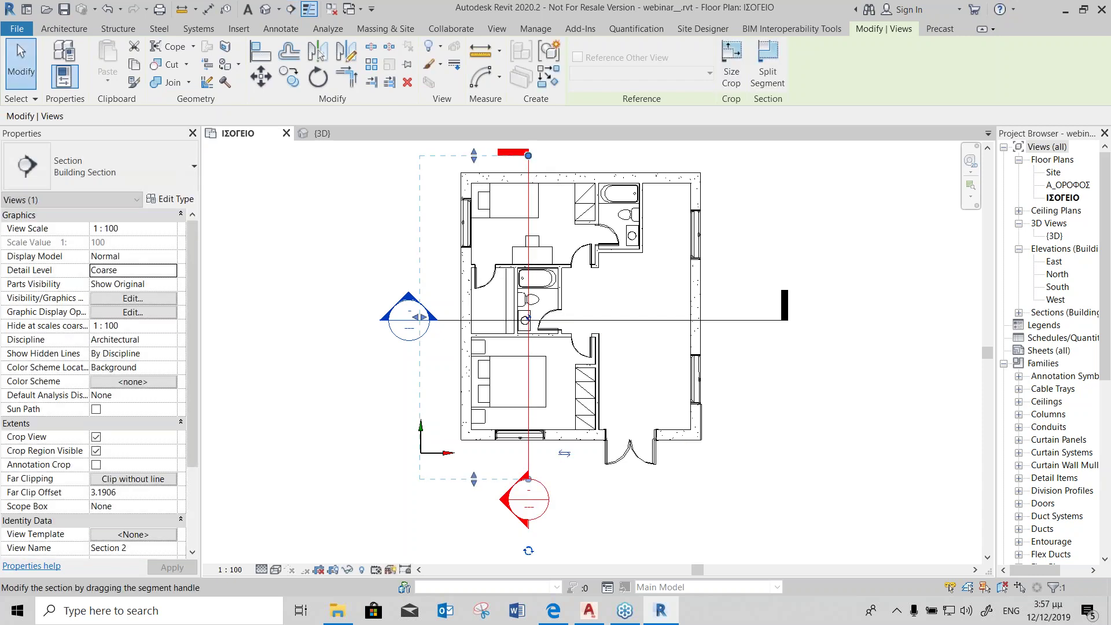
{"action": "key", "text": "Escape"}
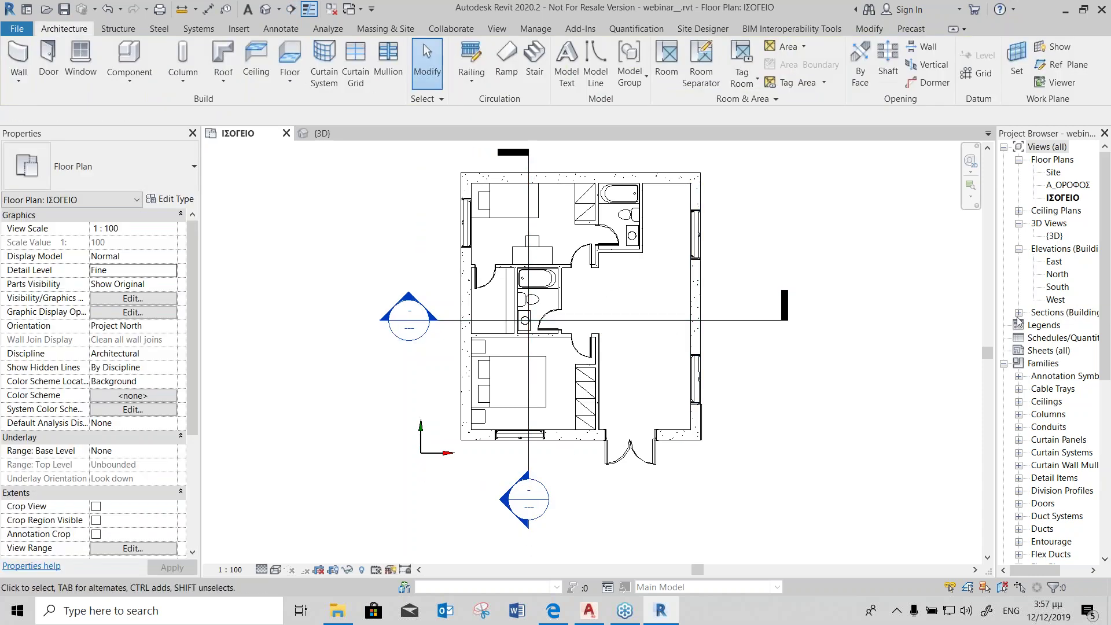
{"action": "double_click", "coordinate": [1053, 316]}
Step: Expand Sections and open the Section 1 and Section 2 views
{"action": "left_click", "coordinate": [1053, 328]}
{"action": "double_click", "coordinate": [1053, 327]}
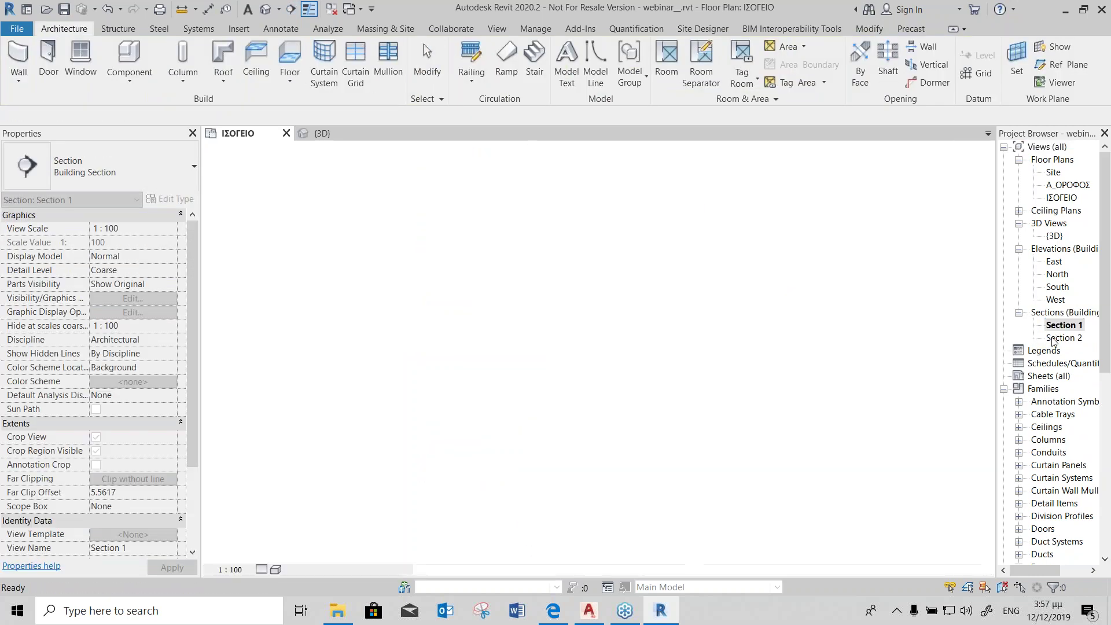
{"action": "double_click", "coordinate": [1053, 340]}
Step: Open the East, North, South and West elevations and tile all eight views with WT
{"action": "double_click", "coordinate": [1054, 262]}
{"action": "double_click", "coordinate": [1058, 274]}
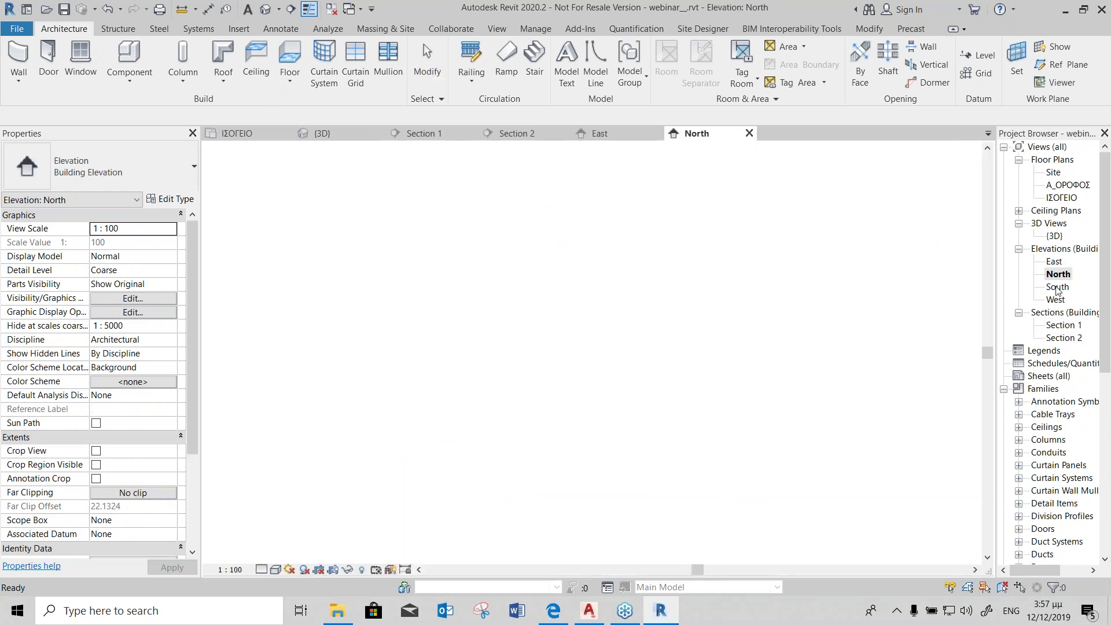
{"action": "double_click", "coordinate": [1057, 287]}
{"action": "double_click", "coordinate": [1055, 300]}
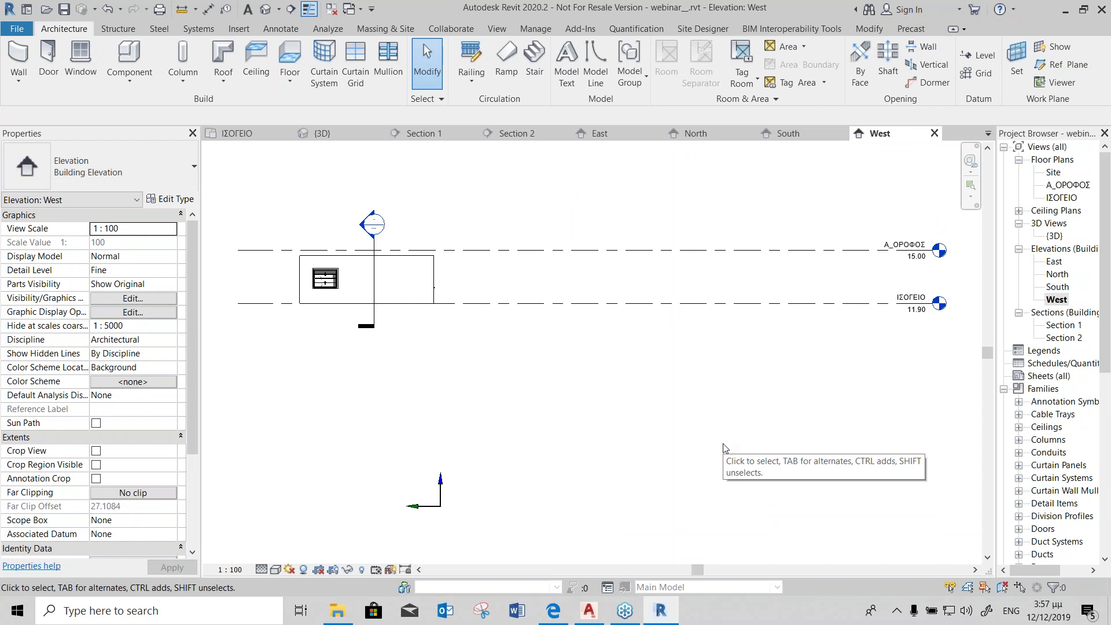
{"action": "key", "text": "w"}
{"action": "key", "text": "t"}
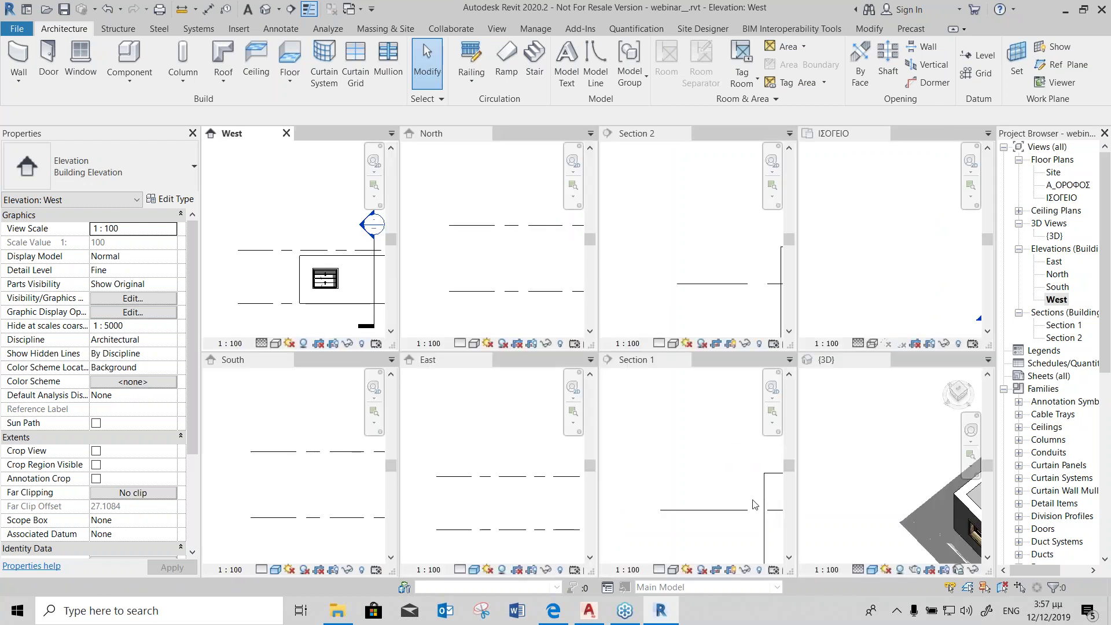
Step: Zoom all tiles to fit with ZA, enlarge the 3D view and select an exterior wall
{"action": "key", "text": "z"}
{"action": "key", "text": "a"}
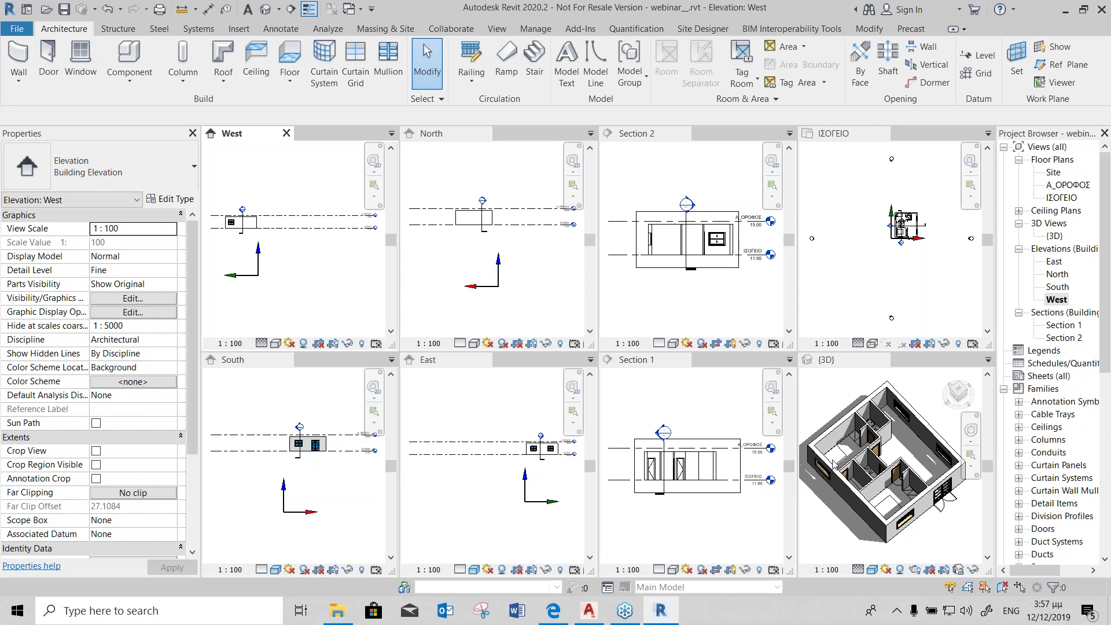
{"action": "left_click", "coordinate": [833, 435]}
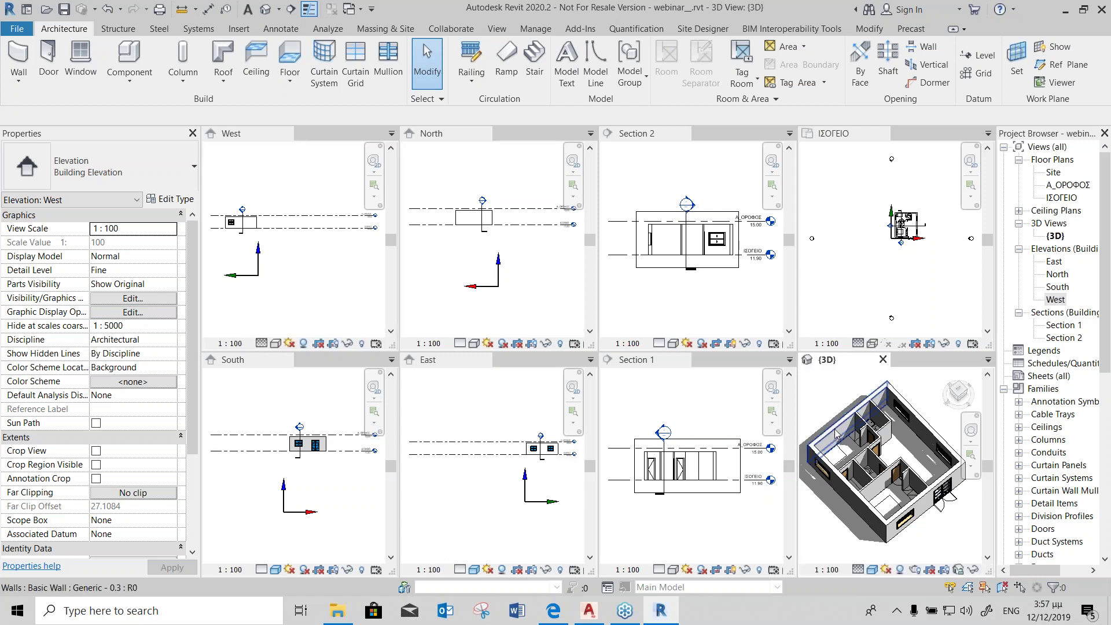
{"action": "scroll", "coordinate": [833, 431], "scroll_direction": "up", "scroll_amount": 3}
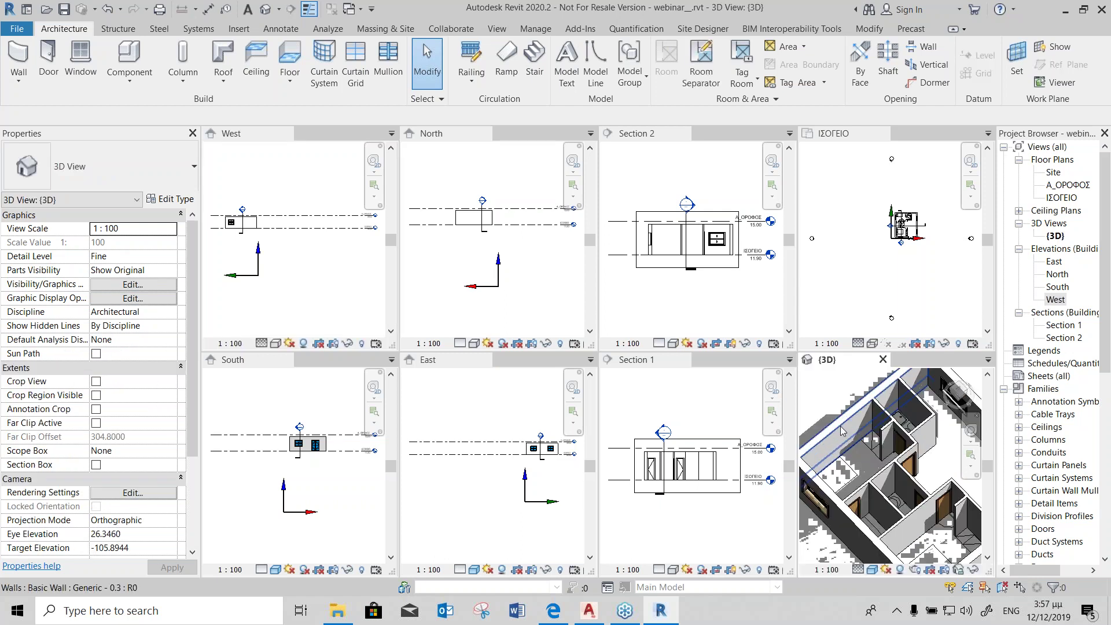
{"action": "left_click", "coordinate": [837, 428]}
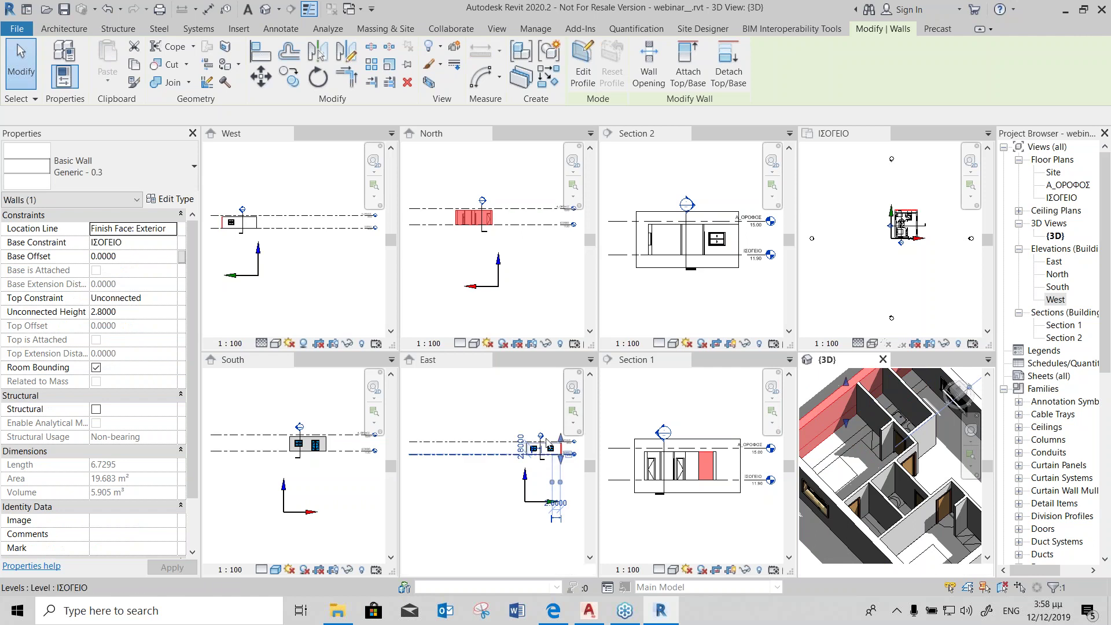
Step: Make the East elevation active and zoom in on the selected Generic 0.3 wall
{"action": "left_click", "coordinate": [548, 443]}
{"action": "scroll", "coordinate": [548, 443], "scroll_direction": "up", "scroll_amount": 5}
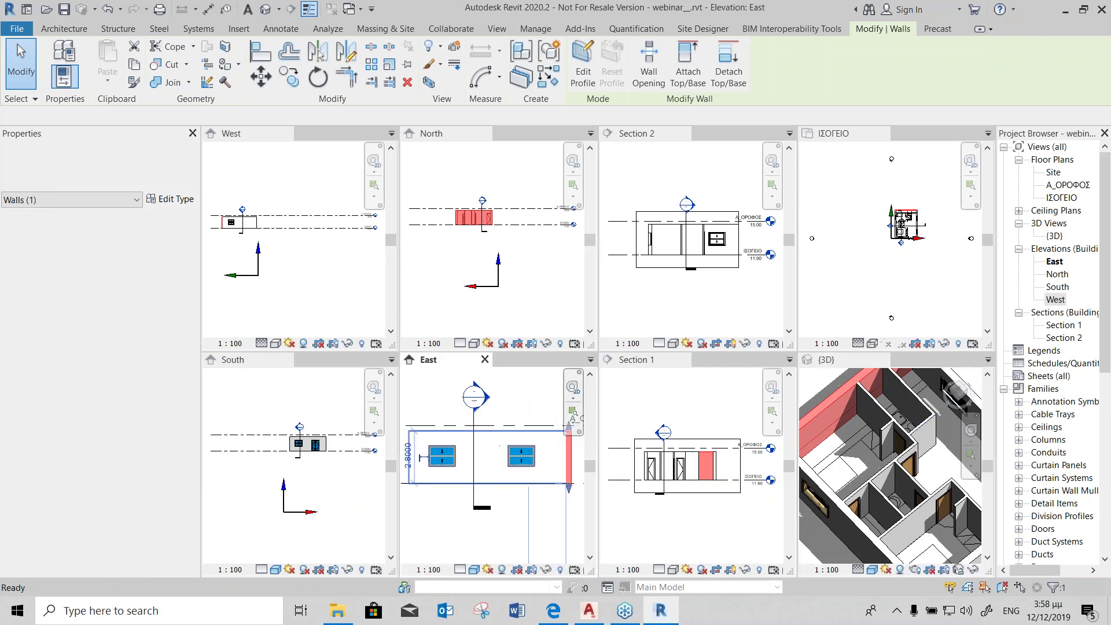
{"action": "scroll", "coordinate": [683, 463], "scroll_direction": "down", "scroll_amount": 2}
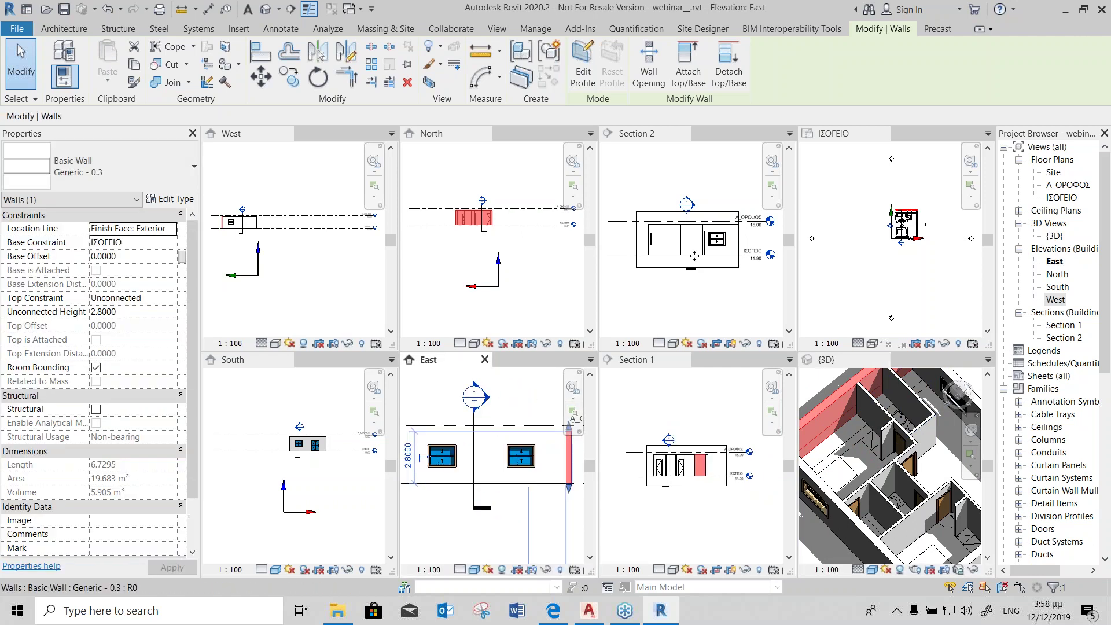